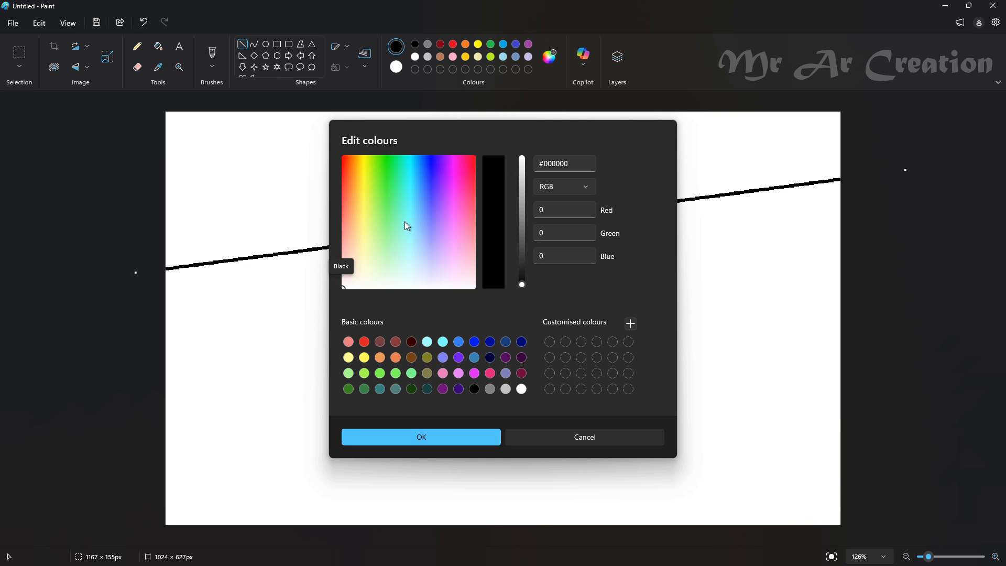
# - Mix a dark indigo, #1C1E4A, and fill the area above the slanted line with it
pyautogui.click(431, 207)
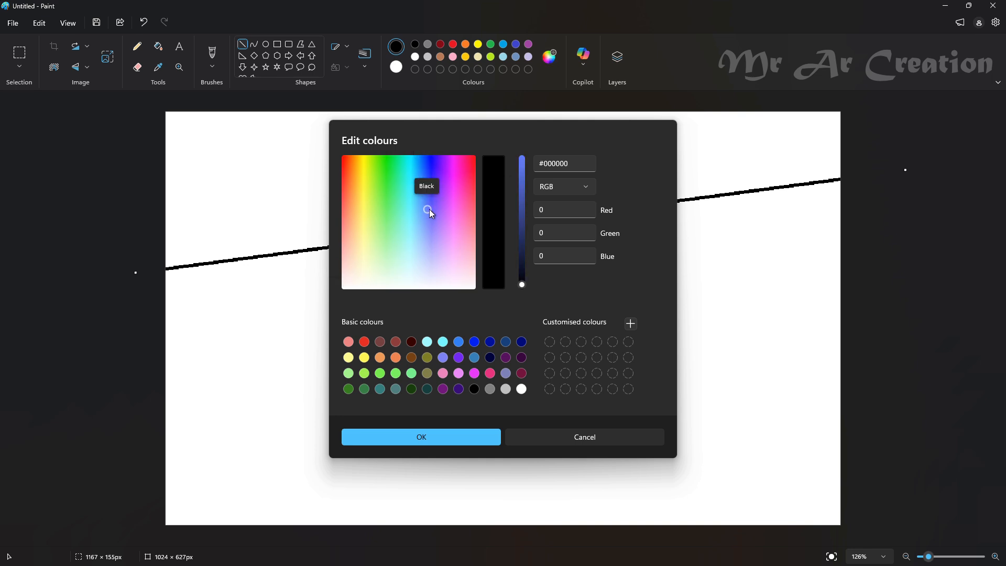
pyautogui.moveTo(523, 270); pyautogui.dragTo(522, 259)
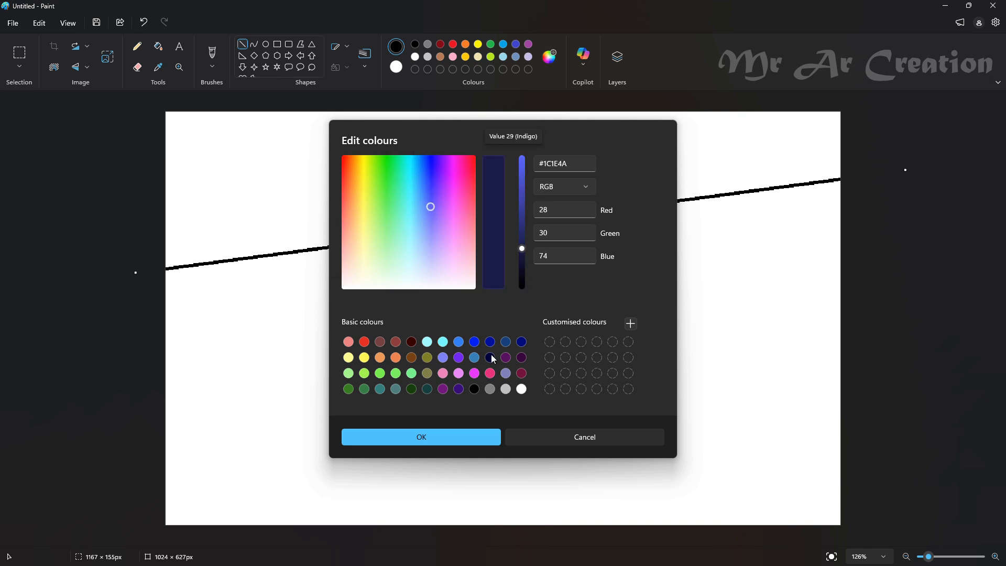
pyautogui.click(422, 437)
pyautogui.click(159, 46)
pyautogui.click(247, 136)
# - Draw a second slanted line of about 1116 × 166 px below the indigo area and fill the band between with purple #584196
pyautogui.click(242, 44)
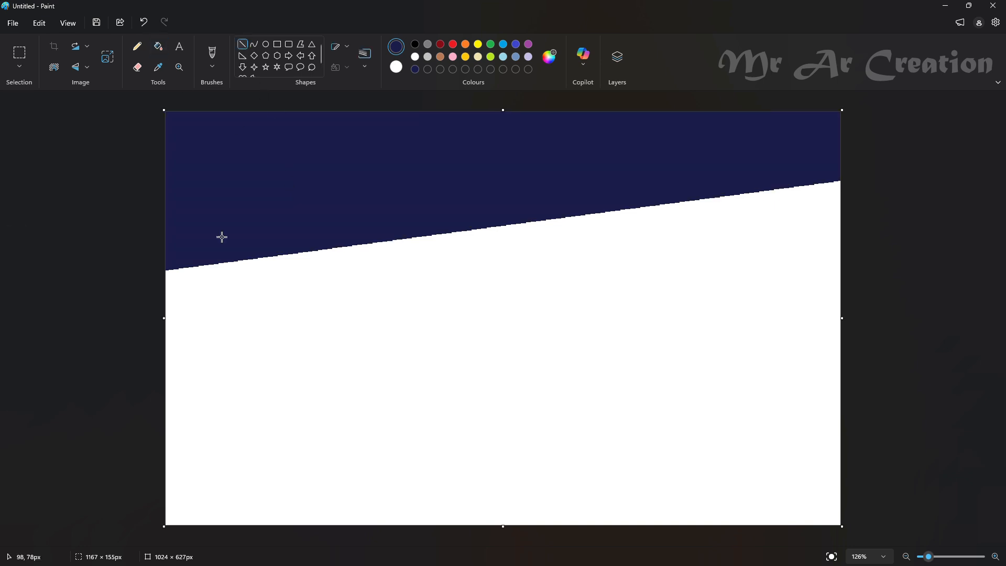
pyautogui.moveTo(166, 400); pyautogui.dragTo(851, 302)
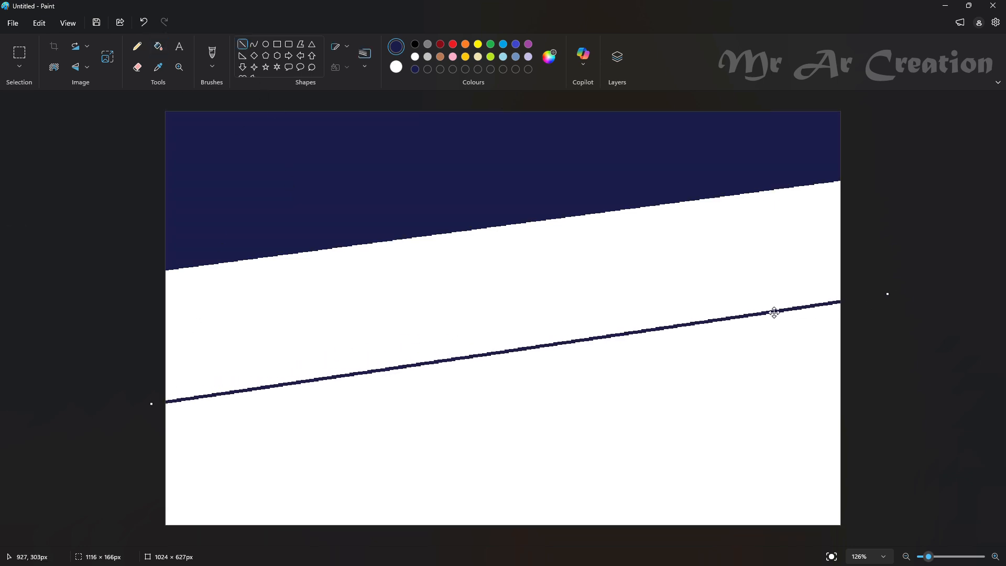
pyautogui.click(549, 56)
pyautogui.moveTo(522, 249); pyautogui.dragTo(521, 217)
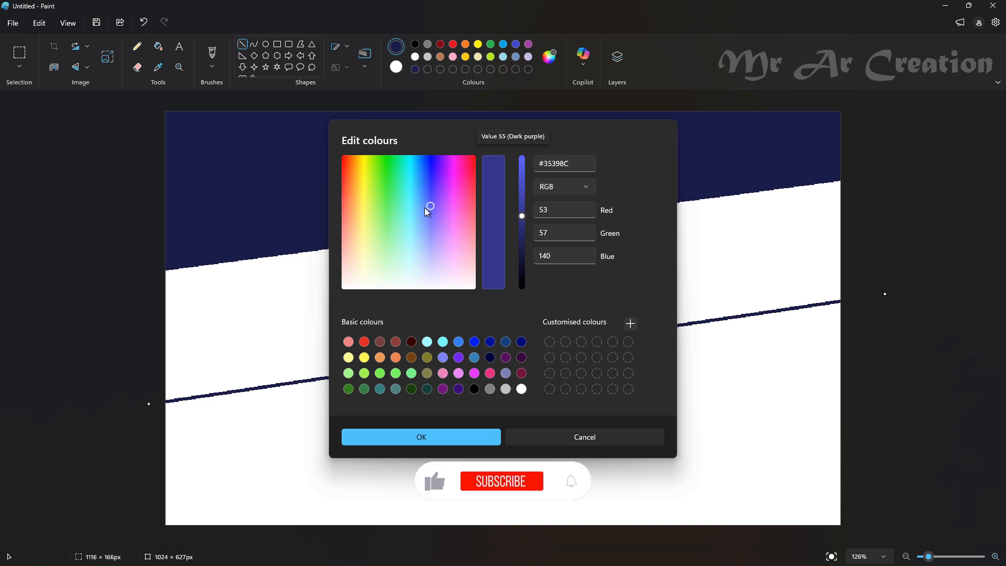
pyautogui.moveTo(429, 206); pyautogui.dragTo(436, 213)
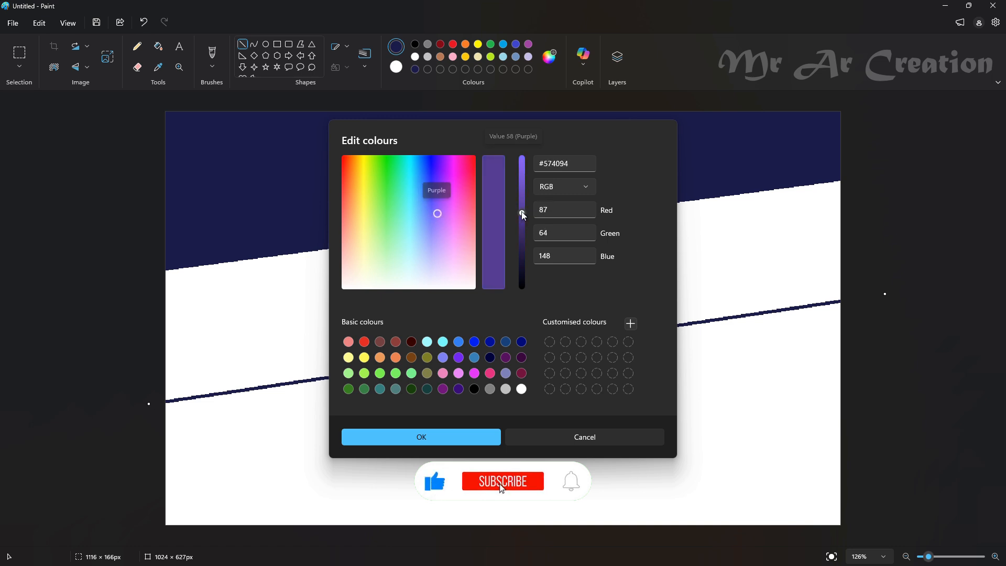
pyautogui.click(441, 435)
pyautogui.click(159, 46)
pyautogui.click(336, 291)
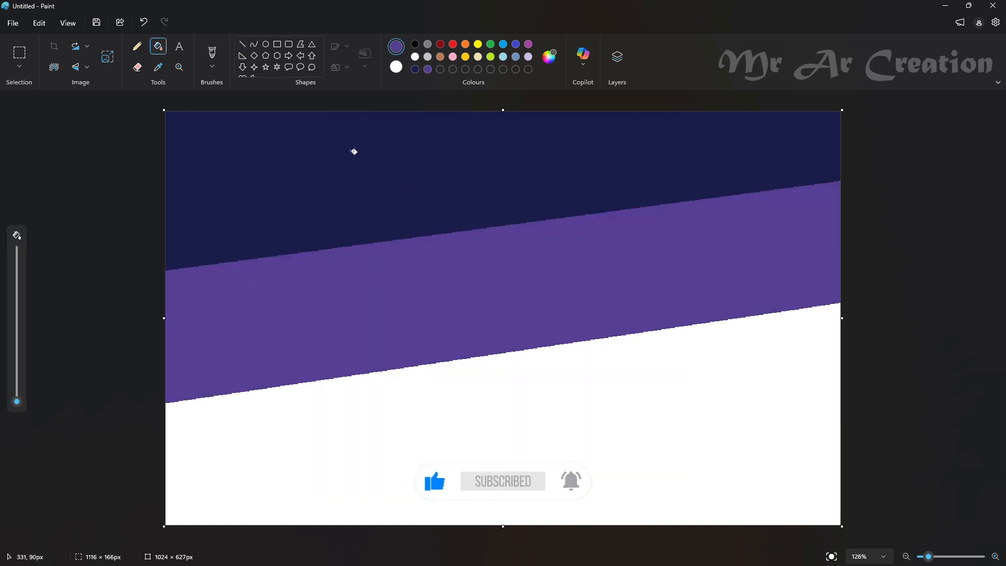
# - Draw a third slanted line of about 1001 × 161 px near the canvas's lower edge and fill the band above it with lighter purple
pyautogui.click(242, 44)
pyautogui.moveTo(322, 522)
pyautogui.mouseDown()
pyautogui.moveTo(755, 441)
pyautogui.moveTo(983, 415)
pyautogui.mouseUp()
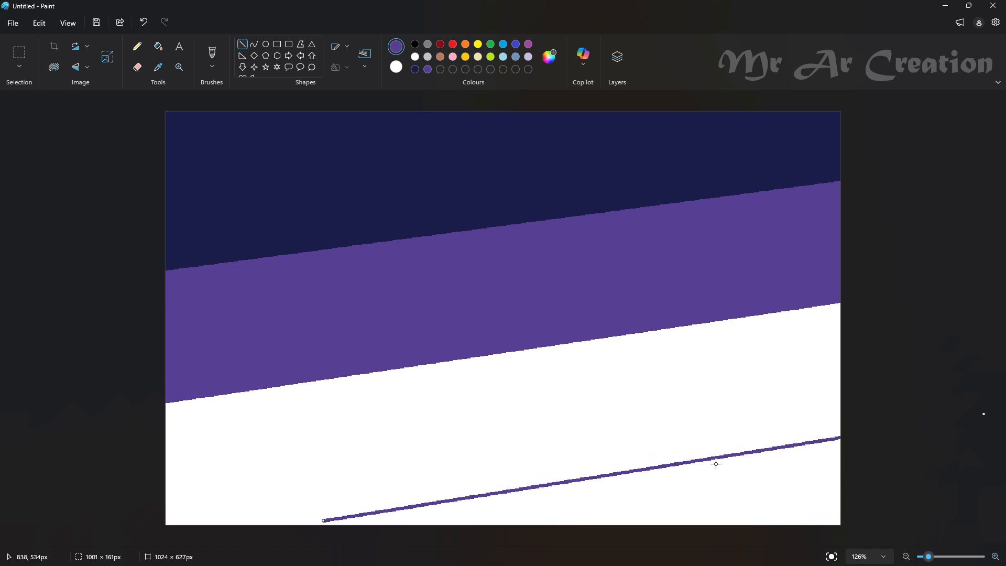
pyautogui.moveTo(718, 462); pyautogui.dragTo(619, 469)
pyautogui.click(549, 58)
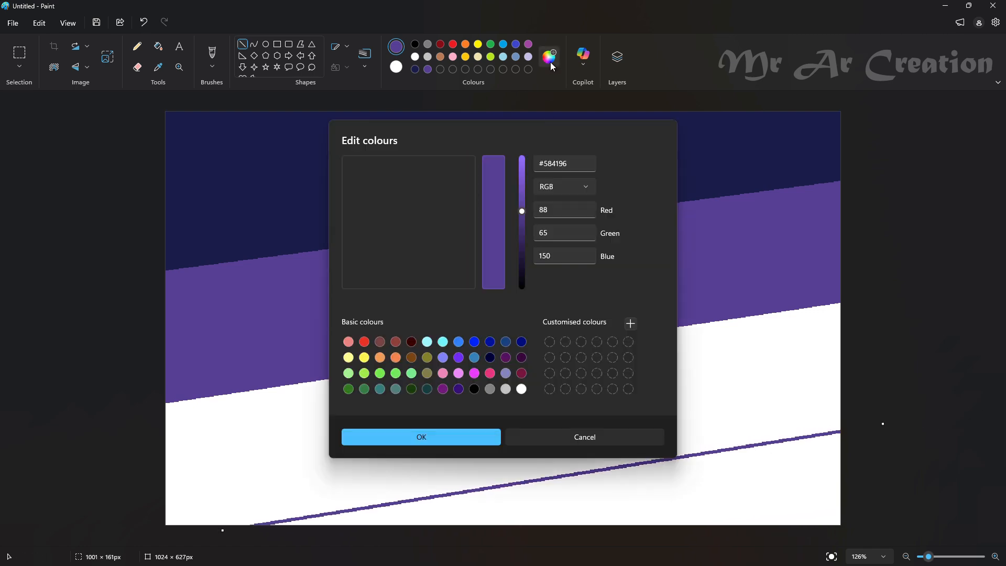
pyautogui.moveTo(443, 221); pyautogui.dragTo(447, 226)
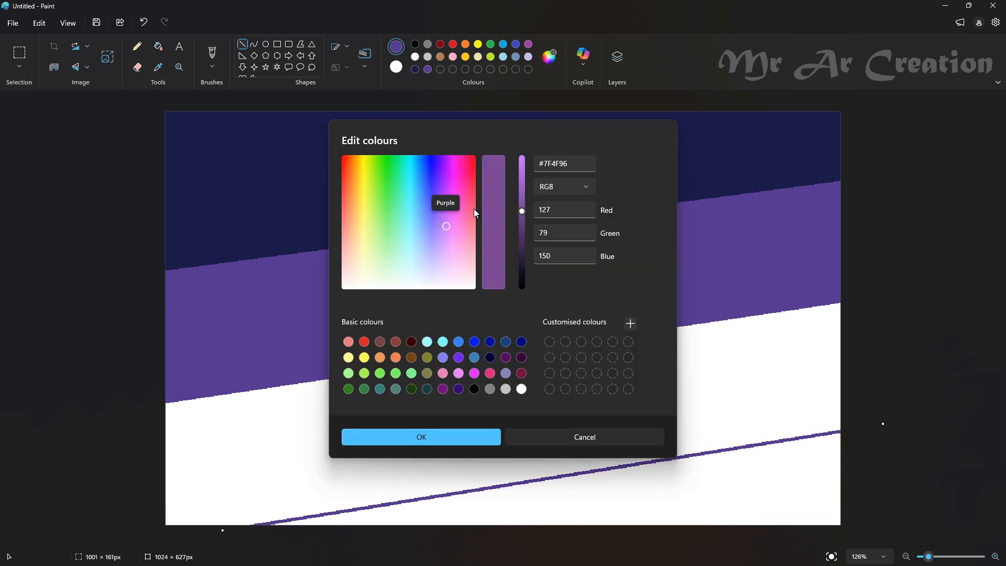
pyautogui.click(523, 187)
pyautogui.click(463, 439)
pyautogui.click(159, 46)
pyautogui.click(589, 426)
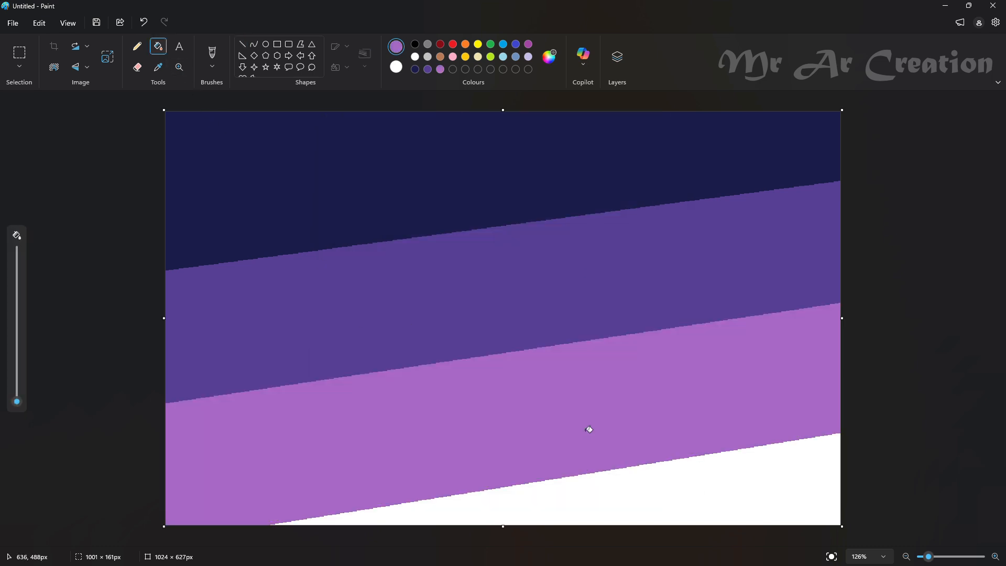
# - Mix a bright pinkish violet and fill the remaining white corner with it
pyautogui.click(550, 58)
pyautogui.click(522, 168)
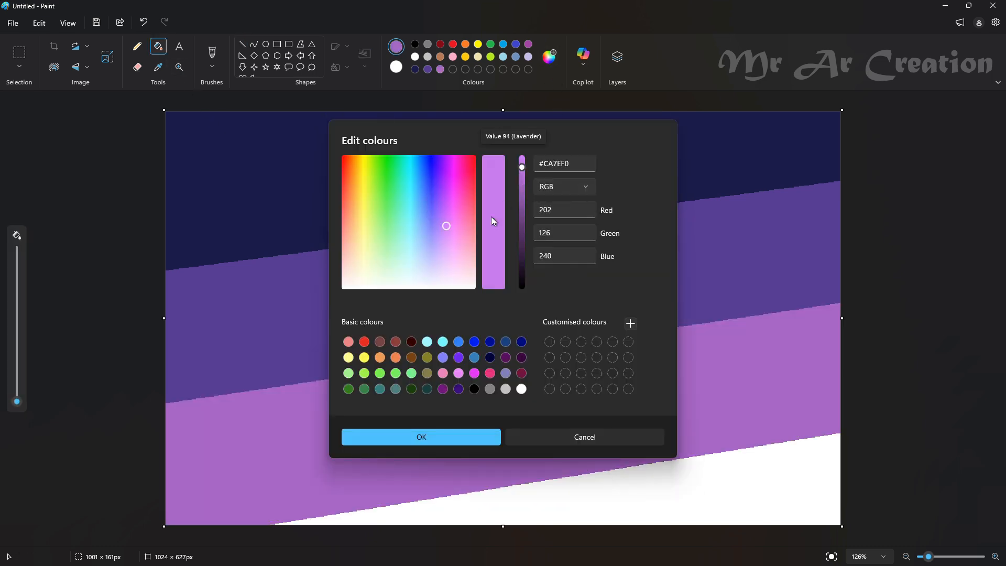
pyautogui.click(452, 231)
pyautogui.click(456, 438)
pyautogui.click(722, 478)
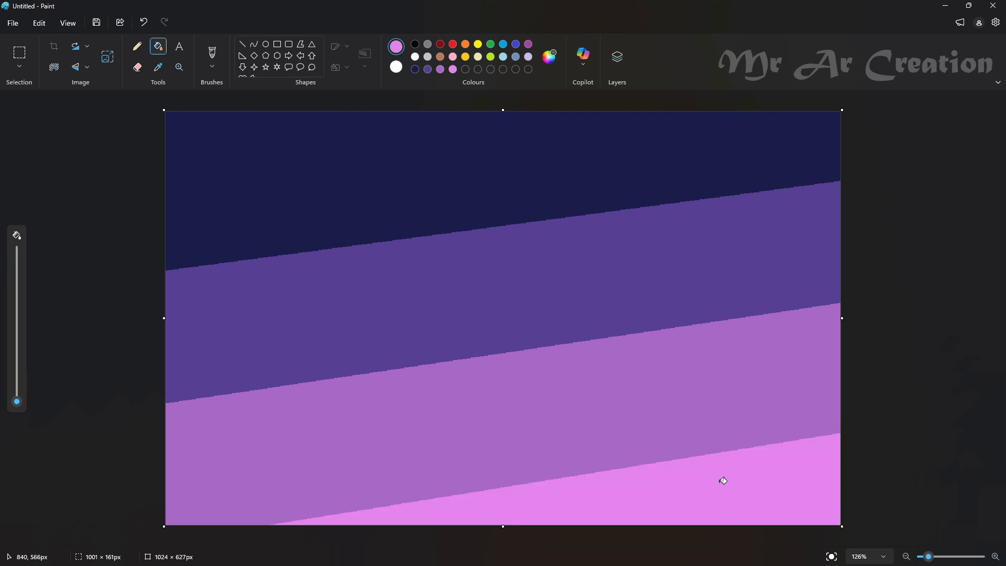
# - Resize the image in pixels to a width of 1 px with the aspect ratio unlocked
pyautogui.click(108, 56)
pyautogui.click(506, 233)
pyautogui.click(503, 273)
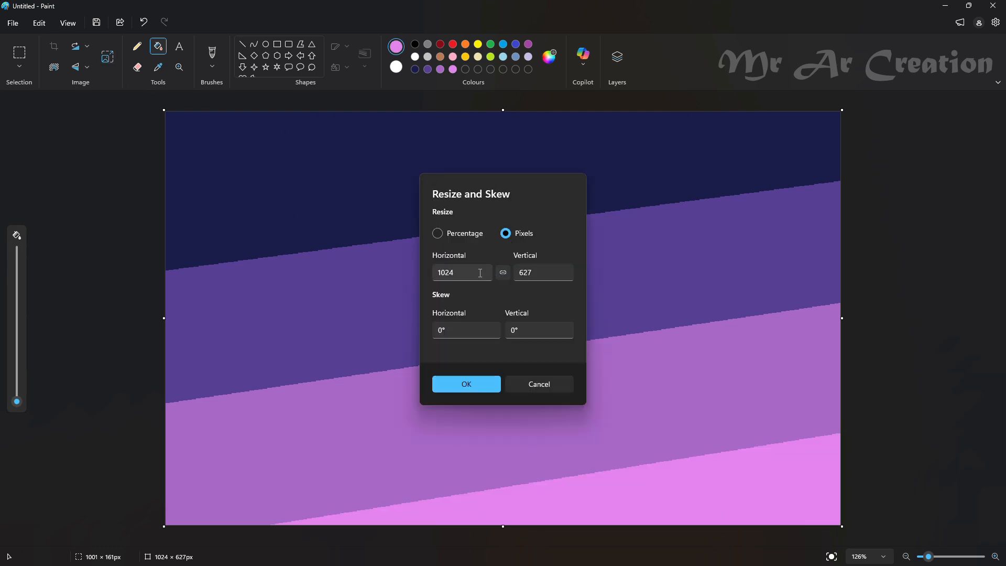
pyautogui.doubleClick(475, 272)
pyautogui.press('BackSpace')
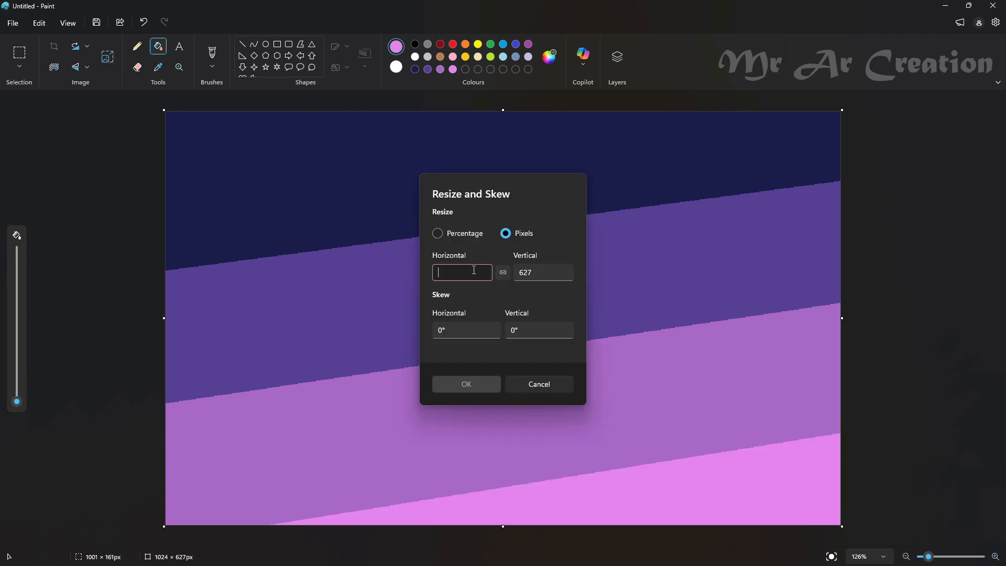
pyautogui.write('1')
pyautogui.click(453, 383)
# - Resize the image's width back to 1024 px to blend the bands into horizontal gradients
pyautogui.click(107, 58)
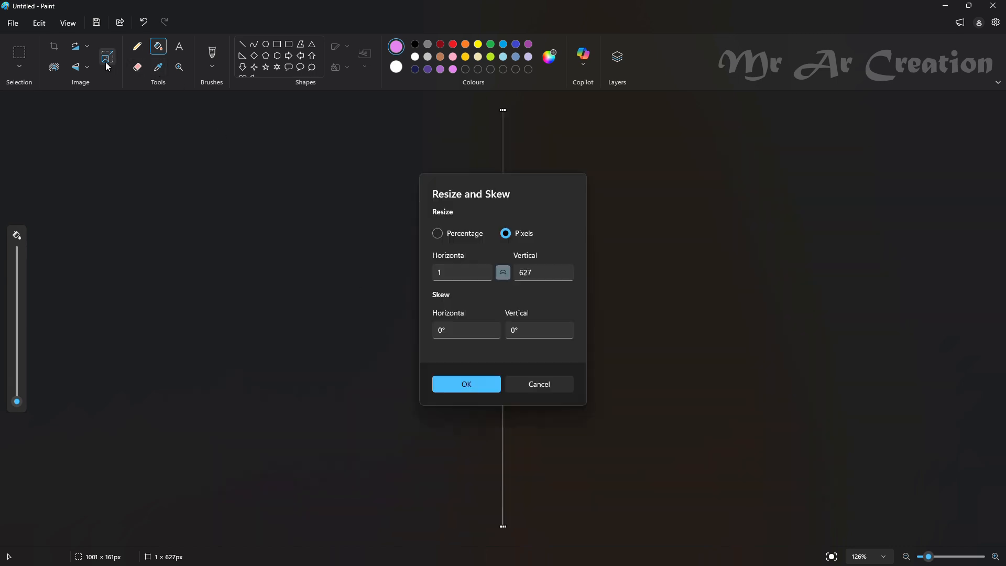
pyautogui.doubleClick(471, 270)
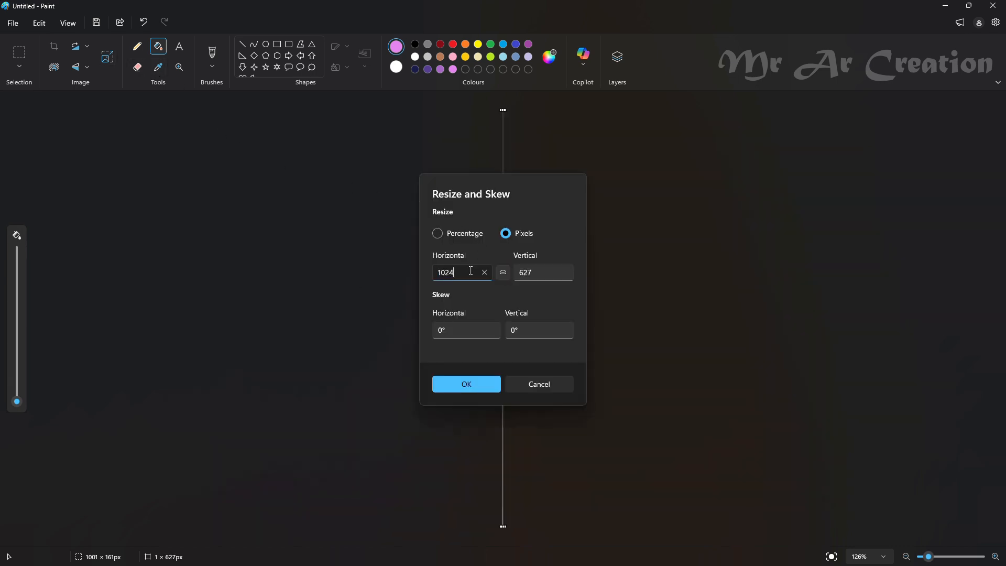
pyautogui.write('1024')
pyautogui.click(458, 379)
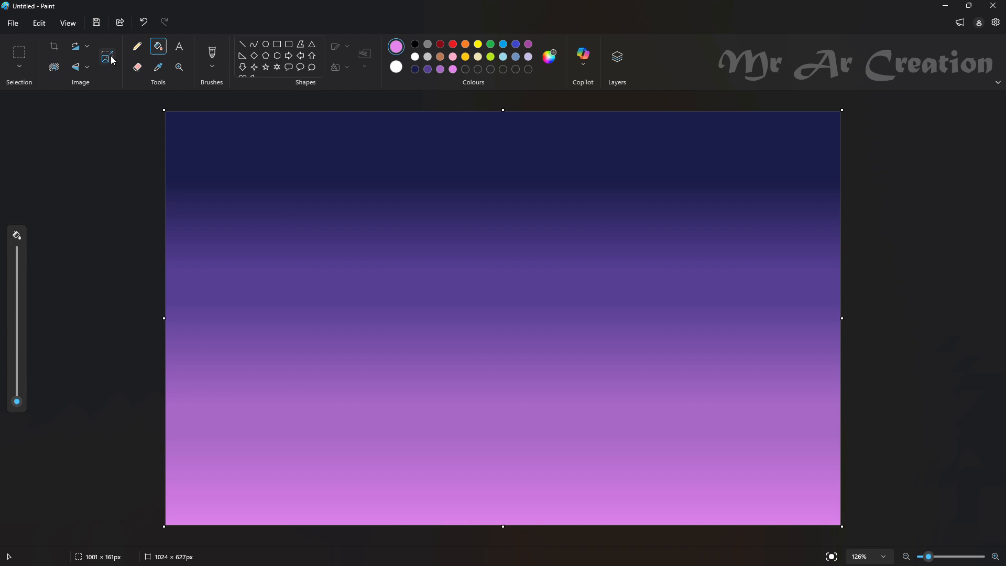
# - Resize the image to a height of 4 px with the aspect ratio unlocked
pyautogui.click(108, 59)
pyautogui.click(503, 272)
pyautogui.doubleClick(543, 273)
pyautogui.press('BackSpace')
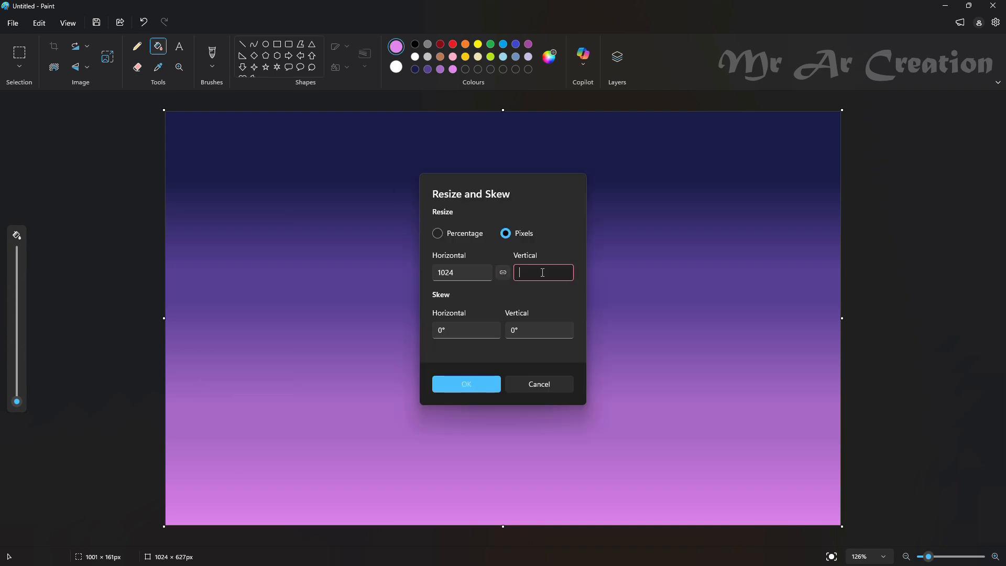
pyautogui.write('4')
pyautogui.click(467, 386)
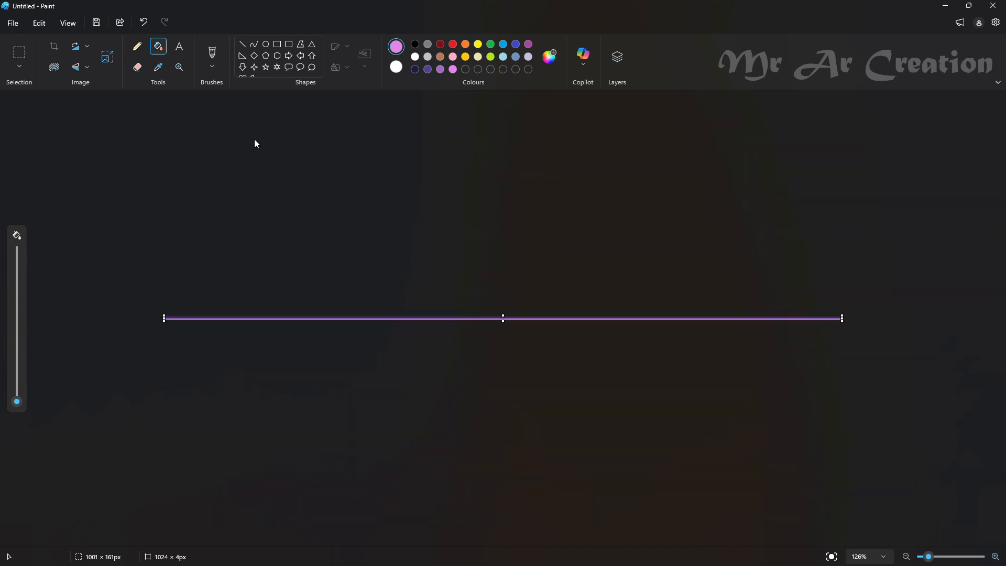
# - Resize the image's height back to 627 px to smooth the gradient
pyautogui.click(108, 58)
pyautogui.doubleClick(535, 272)
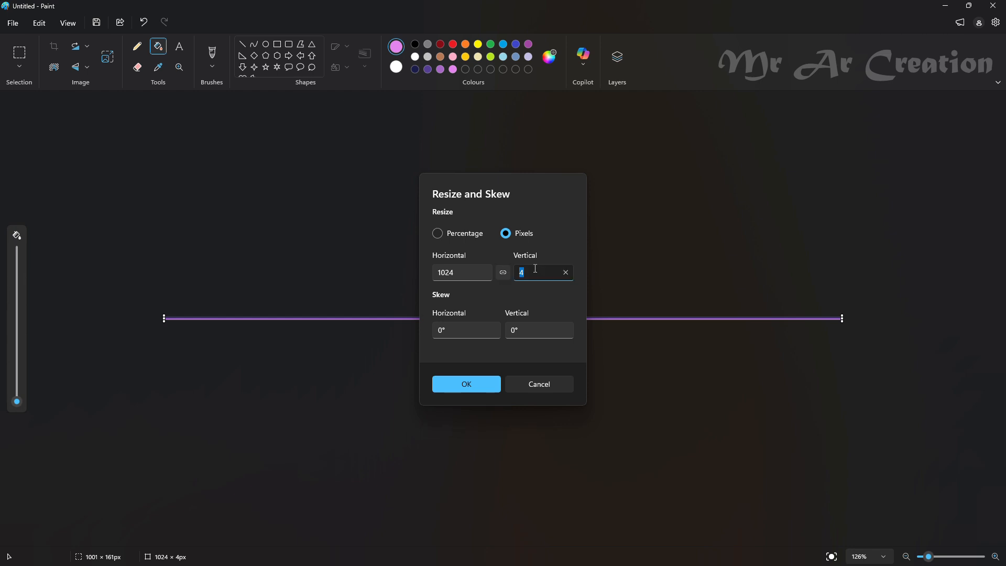
pyautogui.click(440, 384)
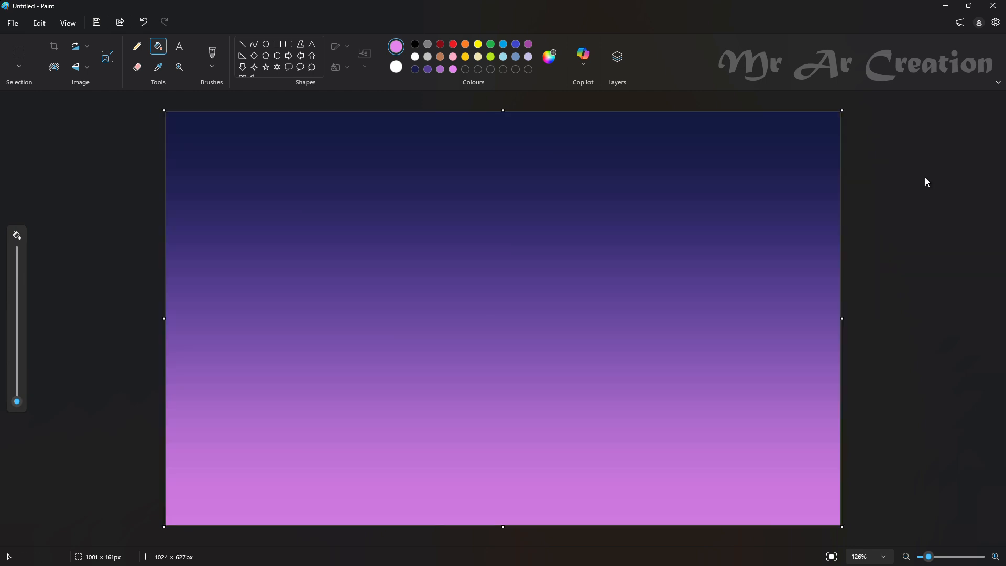
# - Select the whole gradient, scale it to about 1040 × 489 px, and align it with the canvas's upper edge, leaving a white strip below
pyautogui.click(16, 67)
pyautogui.click(130, 118)
pyautogui.moveTo(503, 110); pyautogui.dragTo(501, 203)
pyautogui.moveTo(465, 306); pyautogui.dragTo(464, 209)
pyautogui.moveTo(841, 266); pyautogui.dragTo(852, 264)
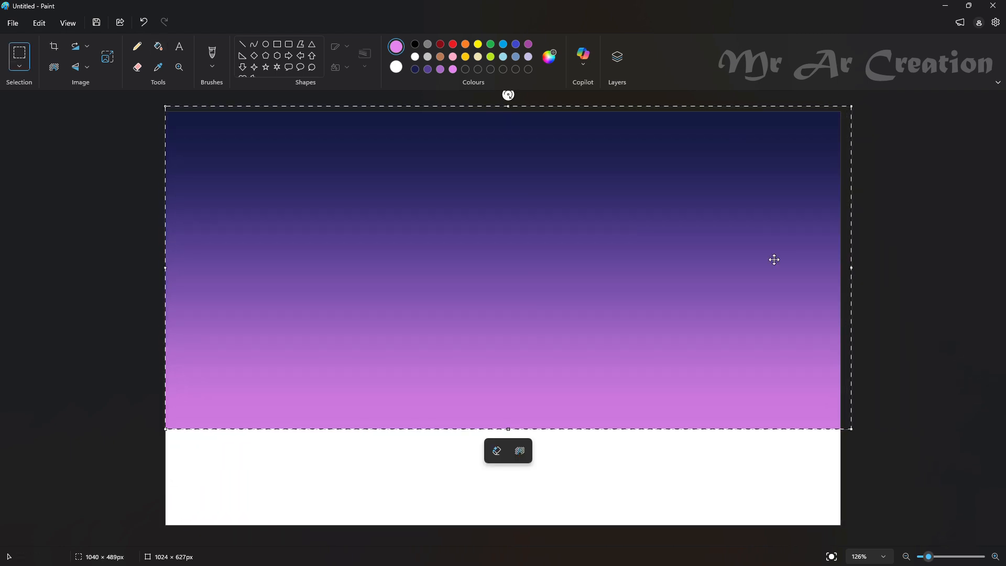
pyautogui.moveTo(773, 259); pyautogui.dragTo(769, 255)
pyautogui.click(912, 243)
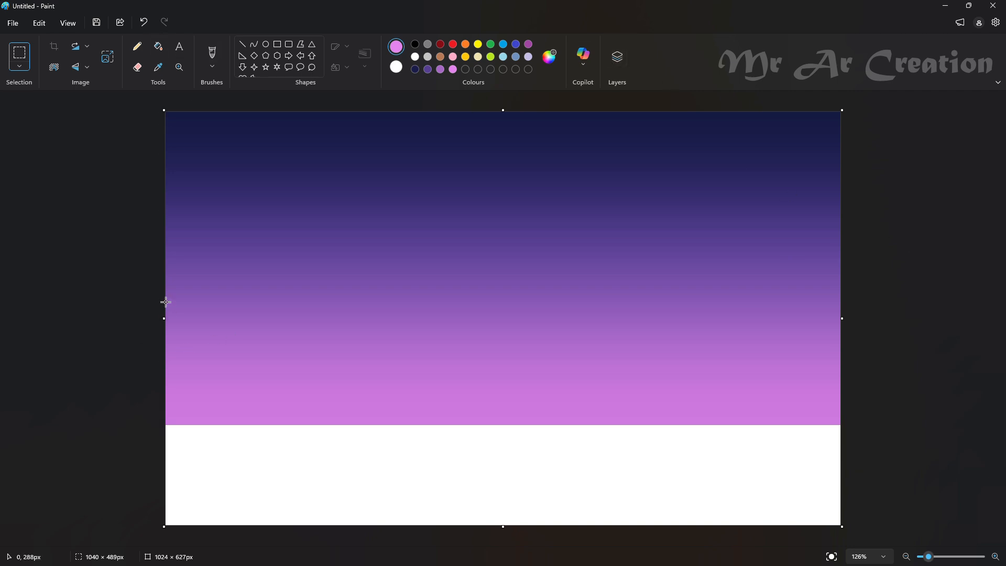
# - Copy the gradient's lower strip of about 1024 × 187 px over the white area and stretch it to about 1056 × 186 px
pyautogui.moveTo(166, 302); pyautogui.dragTo(891, 424)
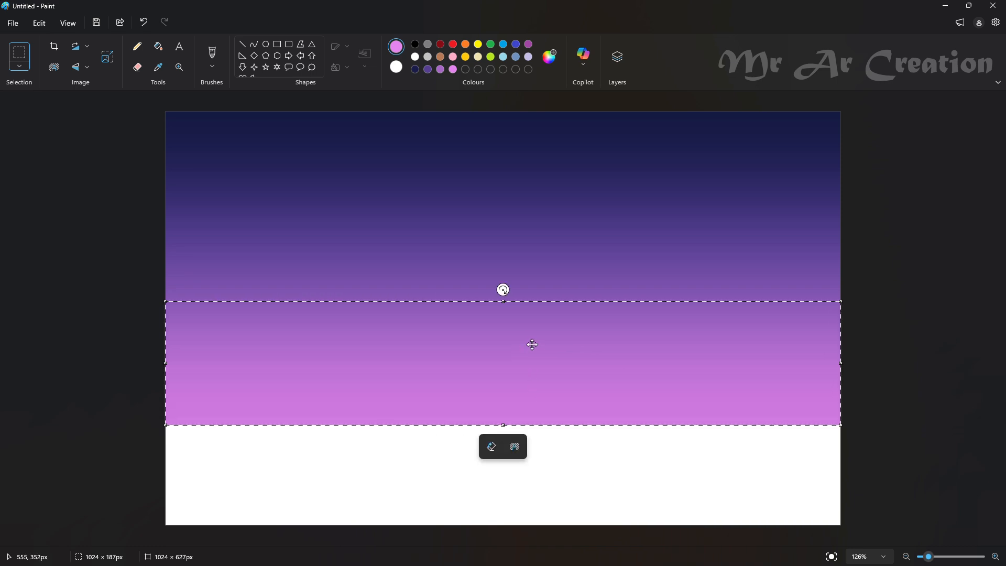
pyautogui.moveTo(530, 342); pyautogui.dragTo(528, 467)
pyautogui.moveTo(837, 486); pyautogui.dragTo(858, 485)
pyautogui.moveTo(509, 429); pyautogui.dragTo(511, 426)
pyautogui.click(913, 372)
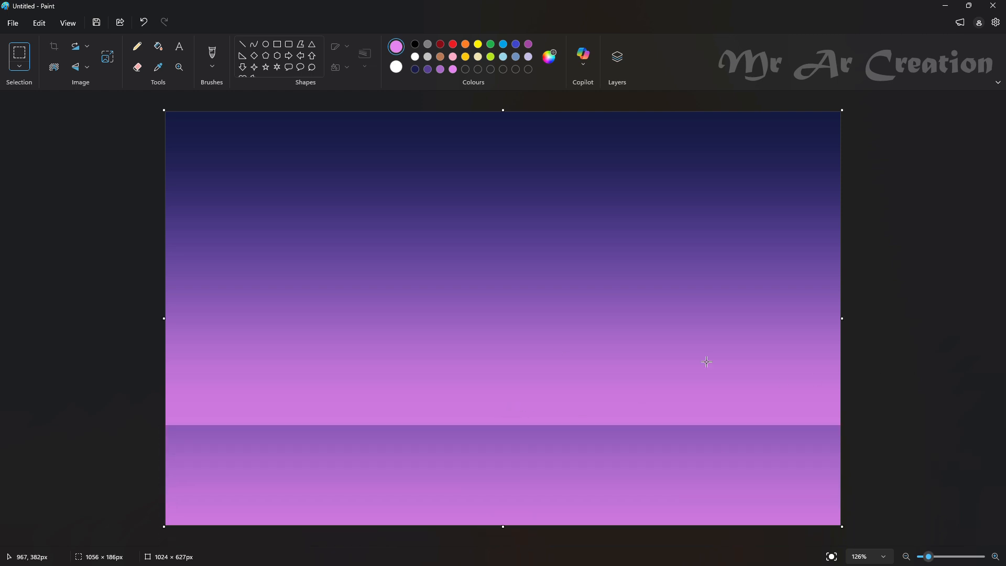
# - On a new layer, outline a hillside in the canvas's lower-left corner with a black pencil and fill it black
pyautogui.click(610, 55)
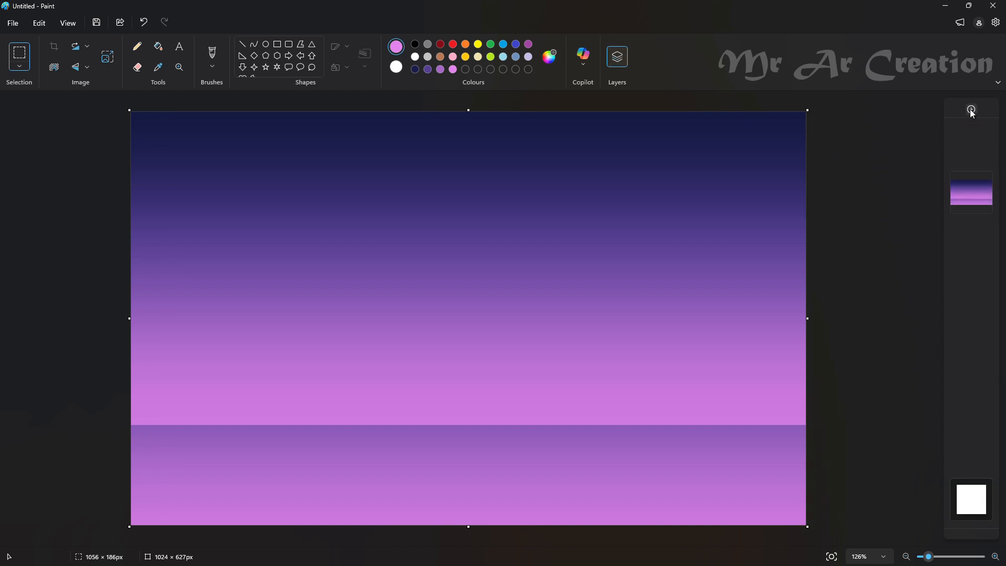
pyautogui.click(137, 46)
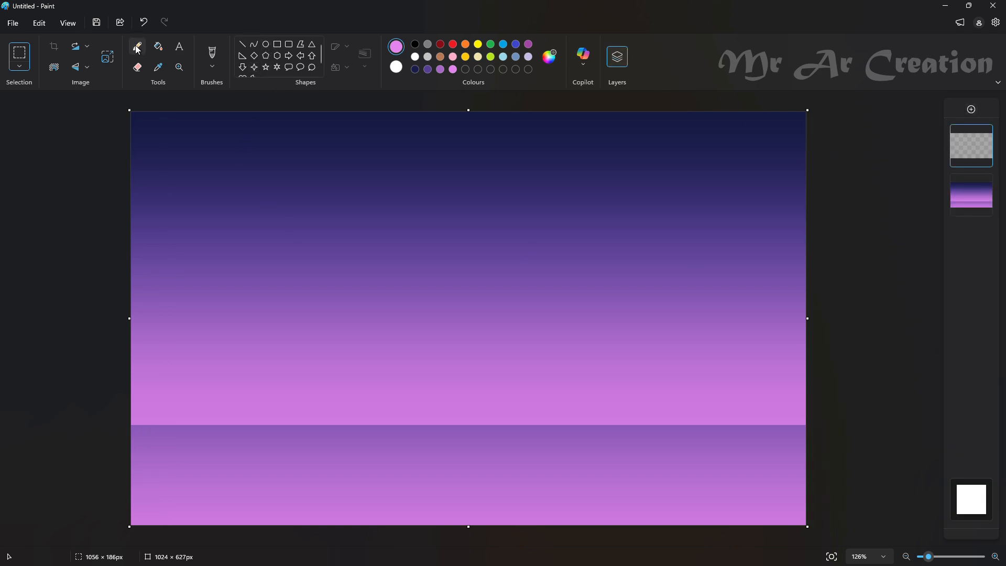
pyautogui.click(416, 44)
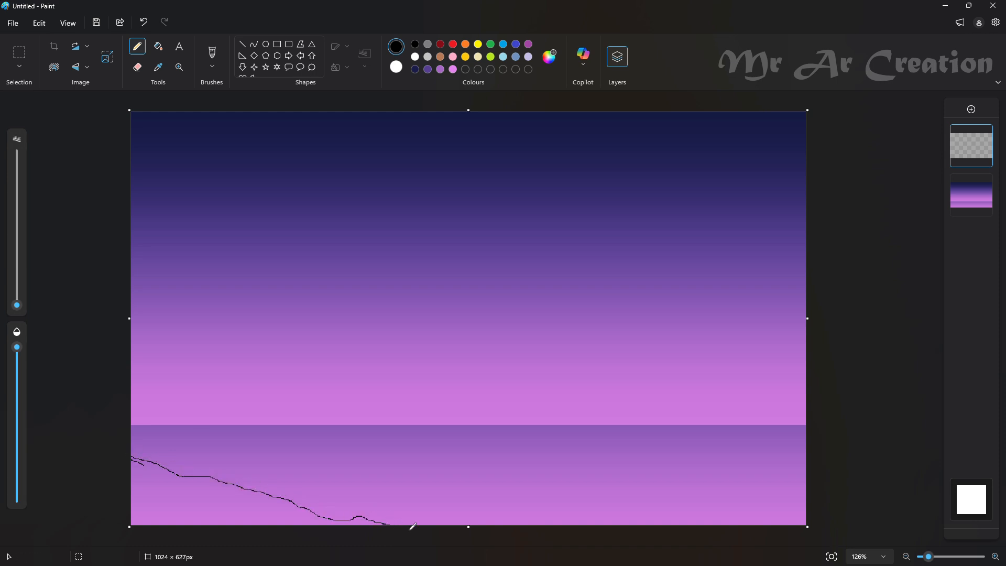
pyautogui.moveTo(339, 506); pyautogui.dragTo(281, 507)
pyautogui.click(158, 46)
pyautogui.click(256, 510)
pyautogui.click(303, 501)
pyautogui.click(333, 511)
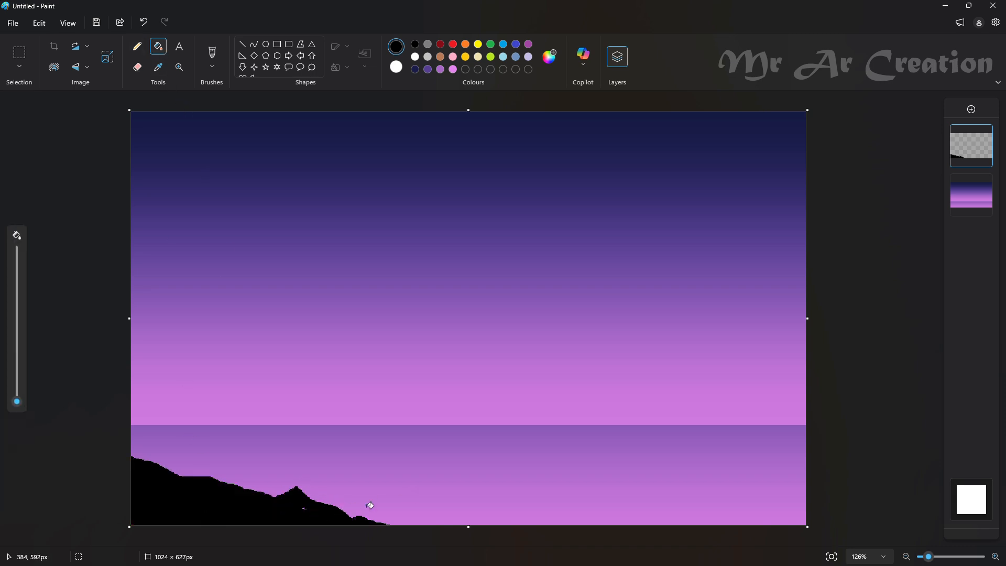
# - Paint over the unfilled gaps with a thicker black pencil and raise the left hillside's upper contour toward the canvas edge
pyautogui.click(138, 47)
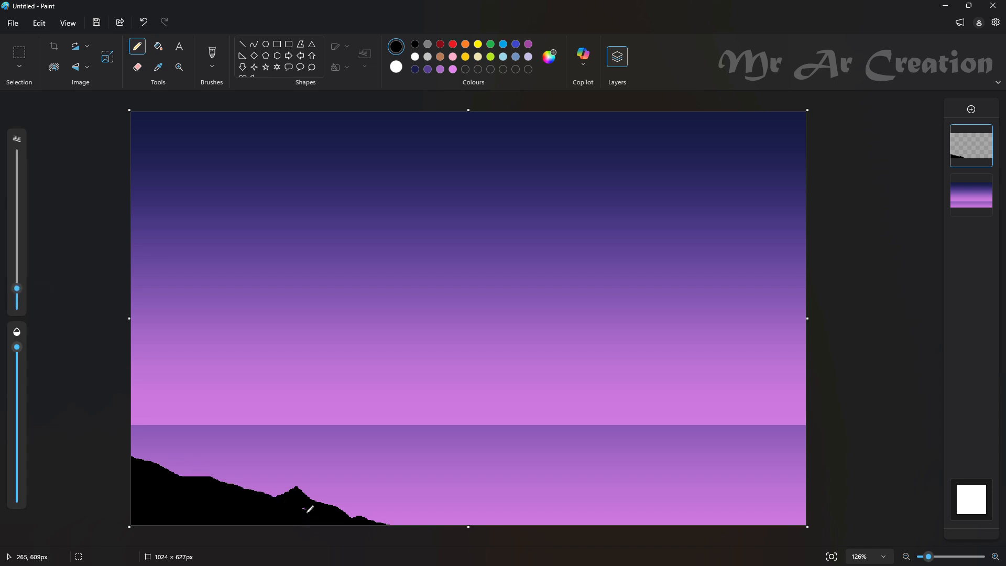
pyautogui.moveTo(297, 496); pyautogui.dragTo(43, 453)
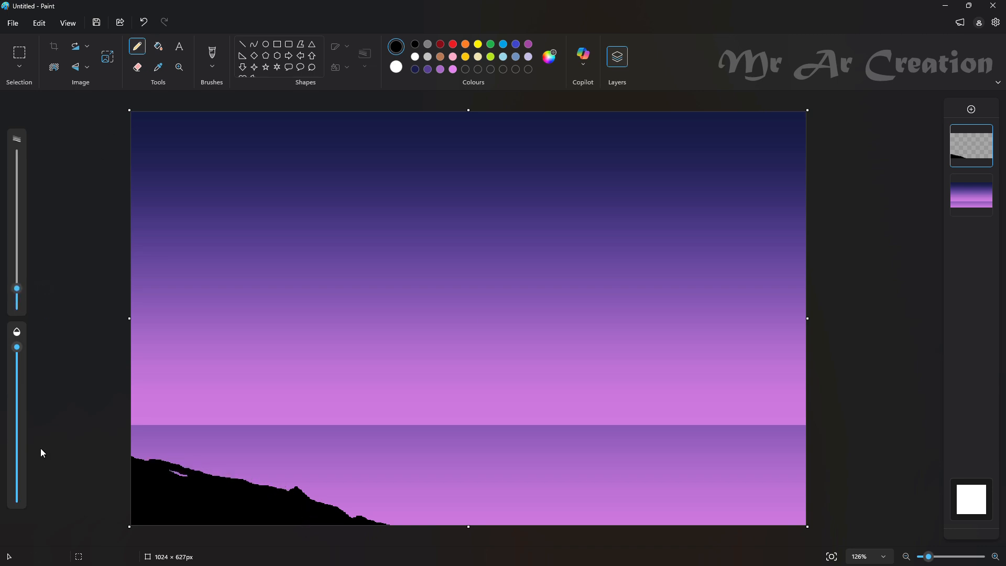
pyautogui.moveTo(153, 454)
pyautogui.mouseDown()
pyautogui.moveTo(135, 440)
pyautogui.moveTo(137, 461)
pyautogui.mouseUp()
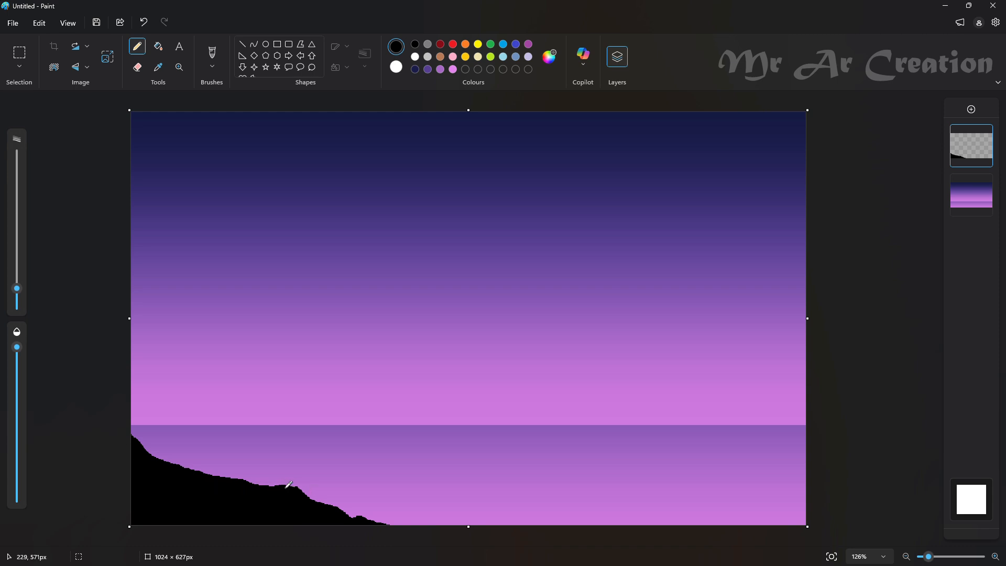
# - Draw a black shoreline rising toward the canvas's right edge and fill the ground beneath it black
pyautogui.moveTo(651, 517)
pyautogui.mouseDown()
pyautogui.moveTo(523, 508)
pyautogui.moveTo(389, 534)
pyautogui.mouseUp()
pyautogui.moveTo(506, 509)
pyautogui.mouseDown()
pyautogui.moveTo(614, 502)
pyautogui.moveTo(554, 507)
pyautogui.moveTo(690, 486)
pyautogui.moveTo(762, 457)
pyautogui.moveTo(833, 449)
pyautogui.mouseUp()
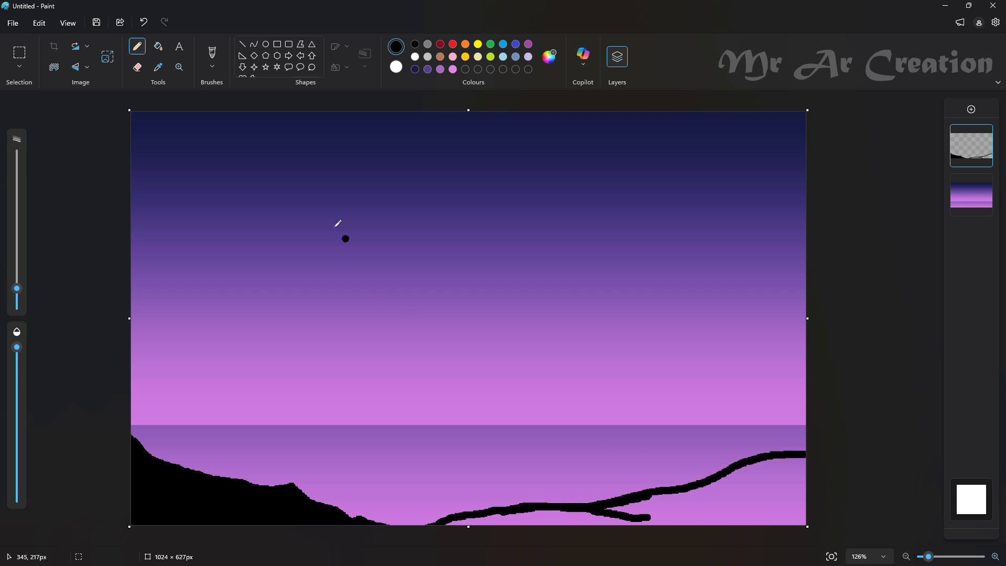
pyautogui.click(158, 46)
pyautogui.click(760, 476)
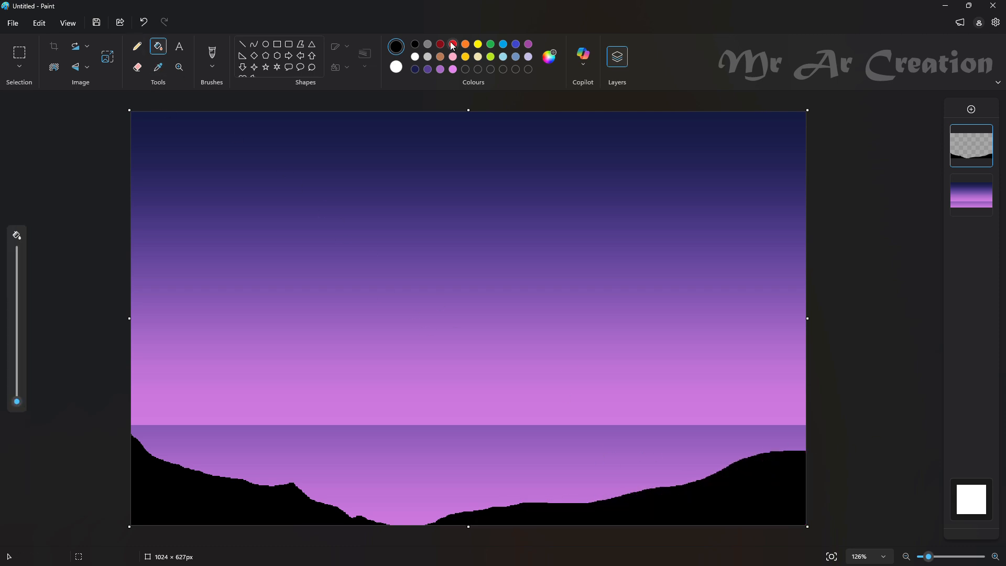
# - Mix the near-black custom colour #0A070D and fill the left hillside with it
pyautogui.click(550, 56)
pyautogui.moveTo(521, 285); pyautogui.dragTo(526, 282)
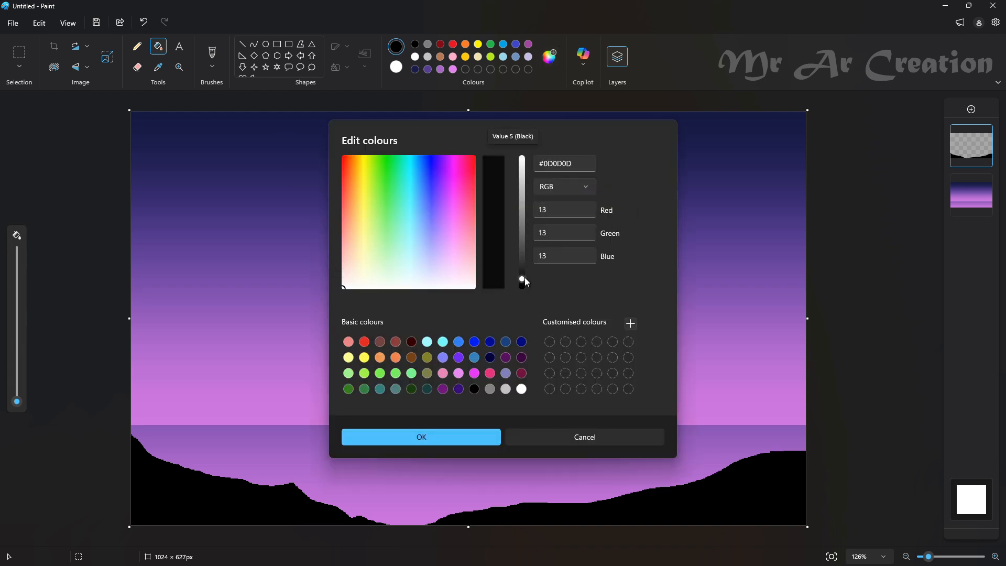
pyautogui.moveTo(447, 263); pyautogui.dragTo(442, 234)
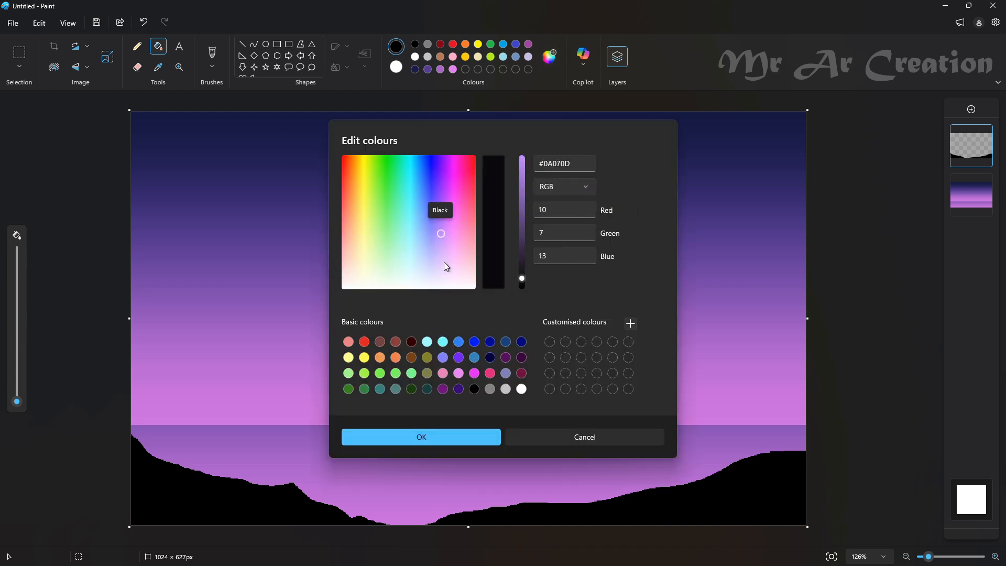
pyautogui.click(421, 437)
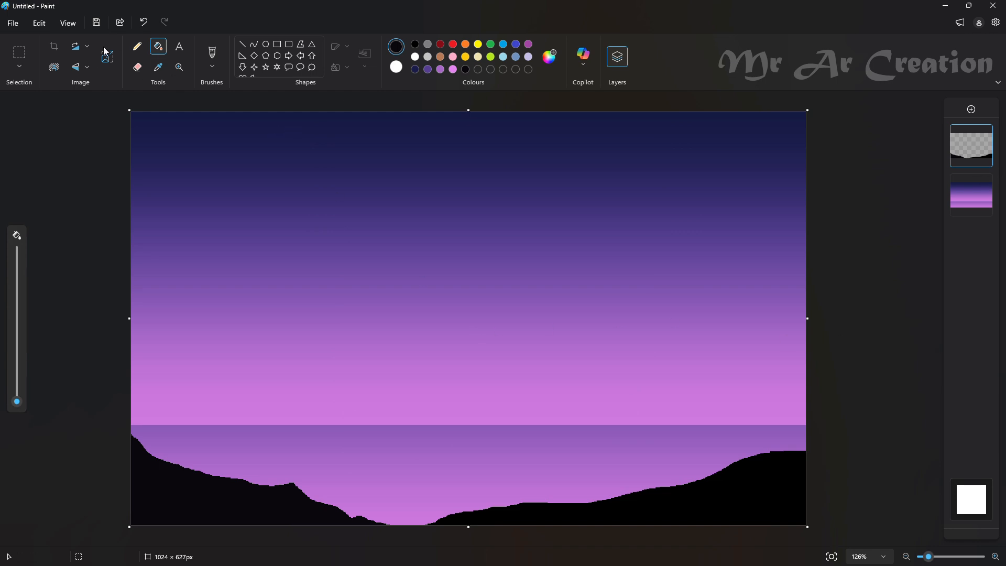
# - With a thick pencil, raise the right shoreline and paint a bare tree trunk on it that leans into a long left limb
pyautogui.click(137, 46)
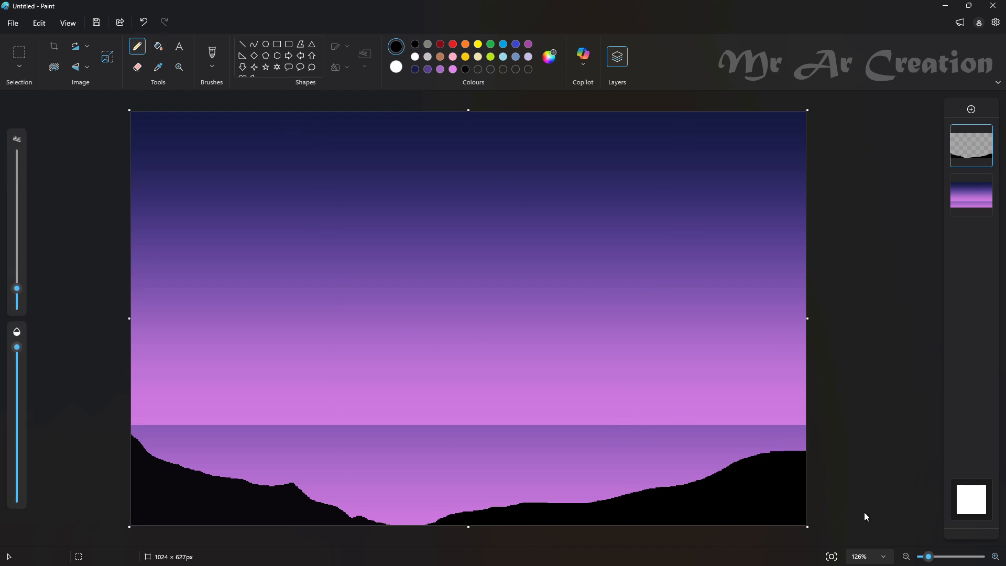
pyautogui.moveTo(782, 457)
pyautogui.mouseDown()
pyautogui.moveTo(826, 434)
pyautogui.moveTo(788, 459)
pyautogui.mouseUp()
pyautogui.moveTo(573, 304)
pyautogui.mouseDown()
pyautogui.moveTo(618, 354)
pyautogui.moveTo(654, 436)
pyautogui.moveTo(658, 489)
pyautogui.mouseUp()
pyautogui.moveTo(658, 441); pyautogui.dragTo(661, 487)
pyautogui.moveTo(657, 435)
pyautogui.mouseDown()
pyautogui.moveTo(660, 483)
pyautogui.moveTo(670, 462)
pyautogui.moveTo(662, 451)
pyautogui.moveTo(667, 485)
pyautogui.mouseUp()
pyautogui.moveTo(585, 307)
pyautogui.mouseDown()
pyautogui.moveTo(637, 369)
pyautogui.moveTo(688, 493)
pyautogui.moveTo(626, 357)
pyautogui.moveTo(665, 417)
pyautogui.mouseUp()
pyautogui.moveTo(664, 417); pyautogui.dragTo(647, 369)
pyautogui.moveTo(606, 325)
pyautogui.mouseDown()
pyautogui.moveTo(642, 365)
pyautogui.moveTo(705, 490)
pyautogui.moveTo(691, 482)
pyautogui.moveTo(714, 481)
pyautogui.moveTo(690, 471)
pyautogui.moveTo(739, 473)
pyautogui.moveTo(682, 467)
pyautogui.moveTo(709, 482)
pyautogui.moveTo(659, 475)
pyautogui.moveTo(656, 491)
pyautogui.moveTo(665, 471)
pyautogui.moveTo(649, 485)
pyautogui.moveTo(653, 453)
pyautogui.moveTo(576, 506)
pyautogui.mouseUp()
# - Paint a right limb curving up from the trunk, give it a short upright branch, and finish the left limb's tip
pyautogui.moveTo(644, 502)
pyautogui.mouseDown()
pyautogui.moveTo(580, 498)
pyautogui.moveTo(642, 481)
pyautogui.moveTo(658, 422)
pyautogui.moveTo(642, 434)
pyautogui.moveTo(644, 417)
pyautogui.moveTo(642, 480)
pyautogui.moveTo(642, 396)
pyautogui.moveTo(659, 353)
pyautogui.moveTo(645, 372)
pyautogui.moveTo(775, 277)
pyautogui.moveTo(682, 344)
pyautogui.moveTo(668, 335)
pyautogui.moveTo(681, 303)
pyautogui.mouseUp()
pyautogui.click(733, 304)
pyautogui.moveTo(586, 335); pyautogui.dragTo(541, 307)
pyautogui.moveTo(545, 308)
pyautogui.mouseDown()
pyautogui.moveTo(588, 329)
pyautogui.moveTo(554, 282)
pyautogui.moveTo(535, 276)
pyautogui.moveTo(578, 307)
pyautogui.mouseUp()
pyautogui.hotkey('ctrl', 'z')
pyautogui.hotkey('ctrl', 'z')
pyautogui.hotkey('ctrl', 'z')
pyautogui.hotkey('ctrl', 'z')
# - With a thinner pencil, extend the left limb into an upper and a lower branch and lengthen the tree's short upright branch
pyautogui.moveTo(16, 291); pyautogui.dragTo(17, 297)
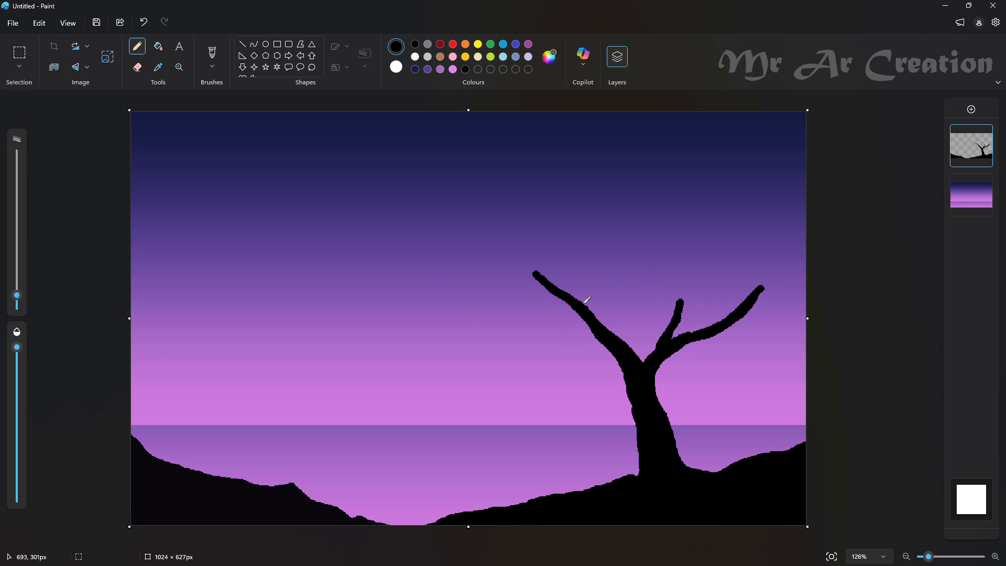
pyautogui.moveTo(594, 336); pyautogui.dragTo(517, 305)
pyautogui.hotkey('ctrl', 'z')
pyautogui.moveTo(518, 305)
pyautogui.mouseDown()
pyautogui.moveTo(599, 335)
pyautogui.moveTo(503, 286)
pyautogui.mouseUp()
pyautogui.moveTo(524, 210); pyautogui.dragTo(537, 270)
pyautogui.hotkey('ctrl', 'z')
pyautogui.moveTo(510, 215)
pyautogui.mouseDown()
pyautogui.moveTo(534, 269)
pyautogui.moveTo(525, 256)
pyautogui.mouseUp()
pyautogui.moveTo(686, 299); pyautogui.dragTo(729, 254)
# - Add side branches to the tree's upright right-hand branch and fork the far-right limb out to the canvas edge
pyautogui.moveTo(640, 229); pyautogui.dragTo(675, 315)
pyautogui.hotkey('ctrl', 'z')
pyautogui.moveTo(672, 273); pyautogui.dragTo(677, 313)
pyautogui.hotkey('ctrl', 'z')
pyautogui.hotkey('ctrl', 'z')
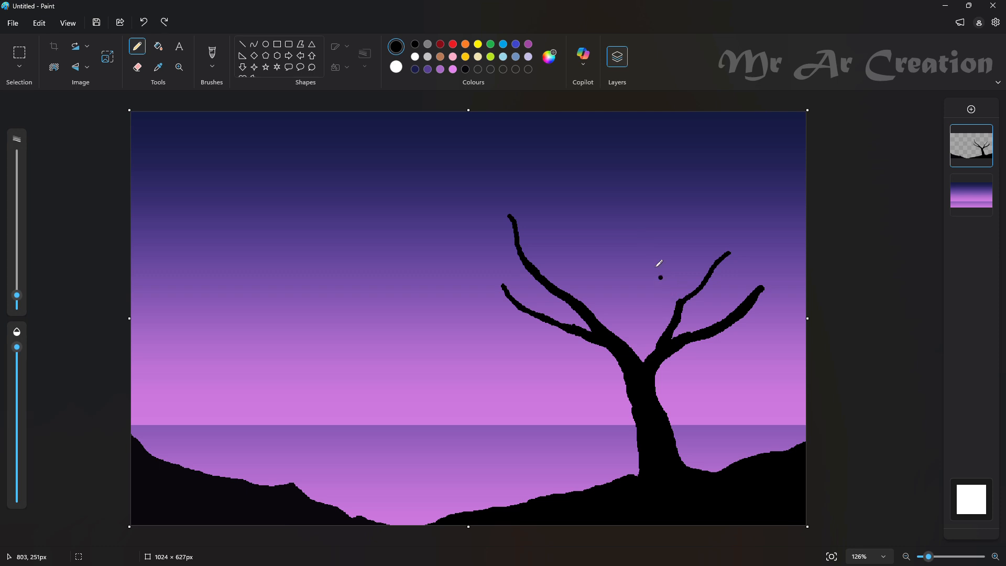
pyautogui.moveTo(654, 236)
pyautogui.mouseDown()
pyautogui.moveTo(681, 298)
pyautogui.moveTo(723, 280)
pyautogui.moveTo(806, 297)
pyautogui.moveTo(808, 237)
pyautogui.moveTo(769, 278)
pyautogui.mouseUp()
pyautogui.hotkey('ctrl', 'z')
pyautogui.hotkey('ctrl', 'z')
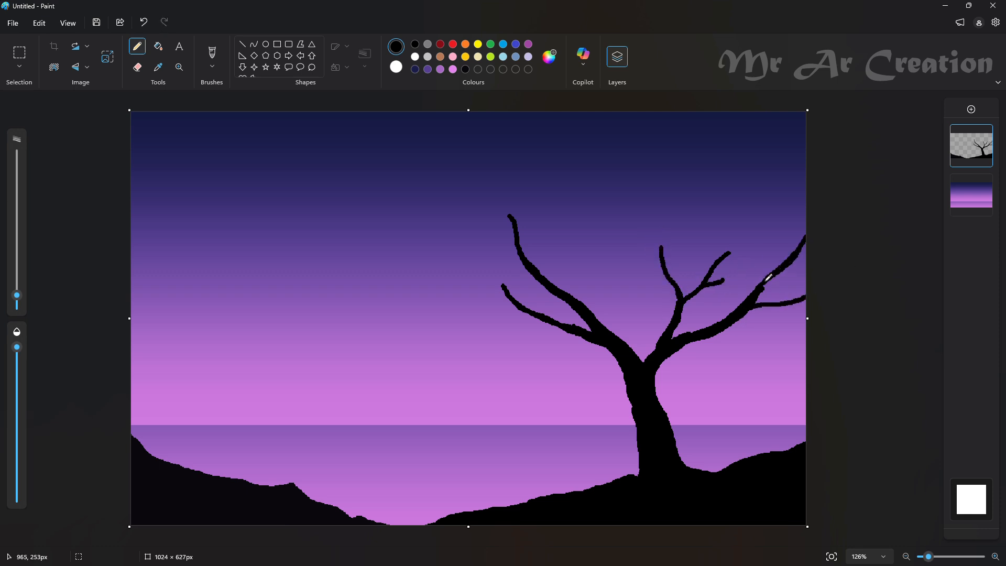
# - Split the crown's middle branch into three upper twigs and extend its right-hand branch into a forked tip
pyautogui.moveTo(785, 235); pyautogui.dragTo(773, 201)
pyautogui.hotkey('ctrl', 'z')
pyautogui.moveTo(642, 198)
pyautogui.mouseDown()
pyautogui.moveTo(668, 262)
pyautogui.moveTo(615, 240)
pyautogui.moveTo(682, 226)
pyautogui.mouseUp()
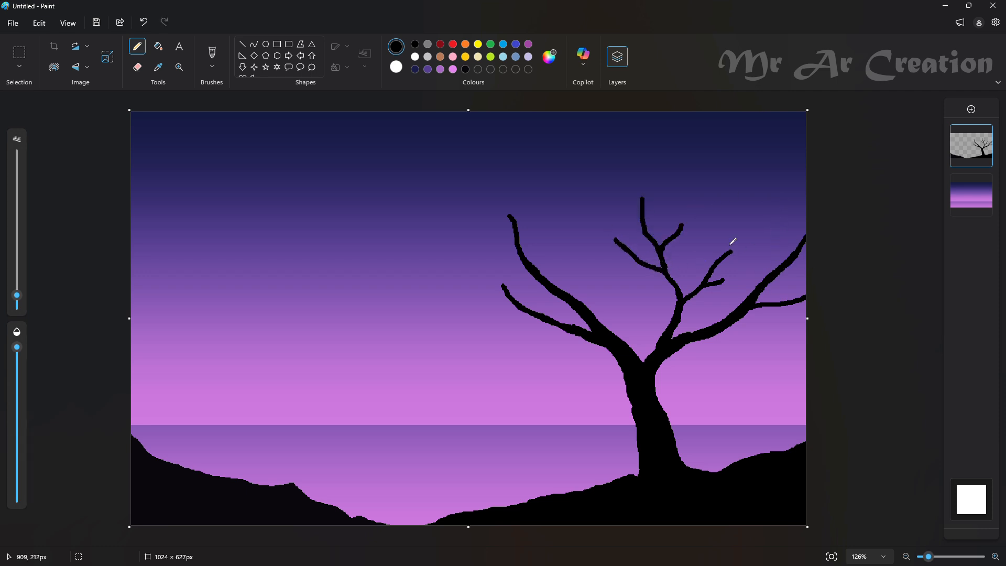
pyautogui.moveTo(736, 249)
pyautogui.mouseDown()
pyautogui.moveTo(772, 203)
pyautogui.moveTo(748, 237)
pyautogui.mouseUp()
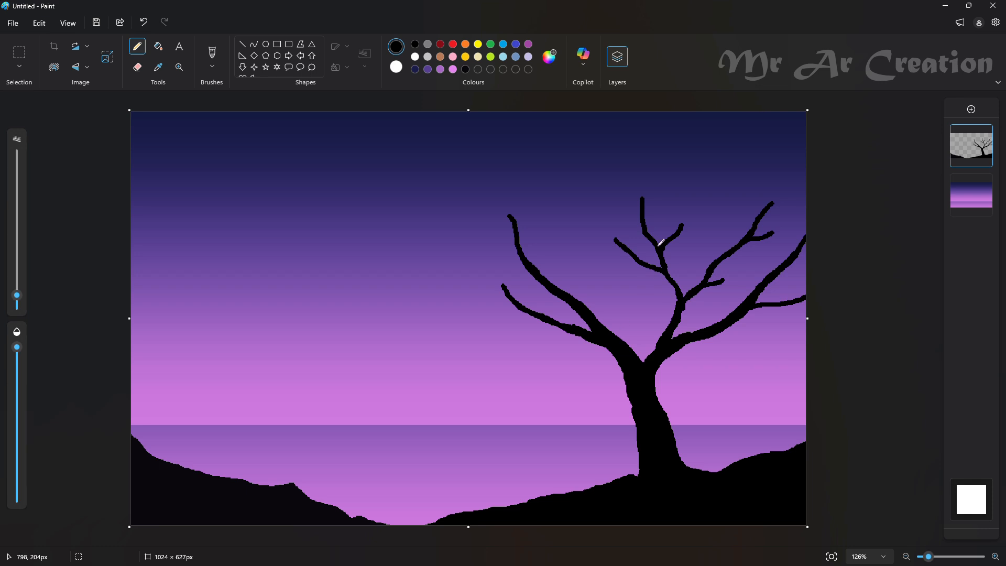
# - Thicken the middle branch and paint a tall central limb rising from the trunk between the left and middle limbs
pyautogui.moveTo(662, 242); pyautogui.dragTo(667, 272)
pyautogui.moveTo(592, 172)
pyautogui.mouseDown()
pyautogui.moveTo(583, 281)
pyautogui.moveTo(620, 333)
pyautogui.mouseUp()
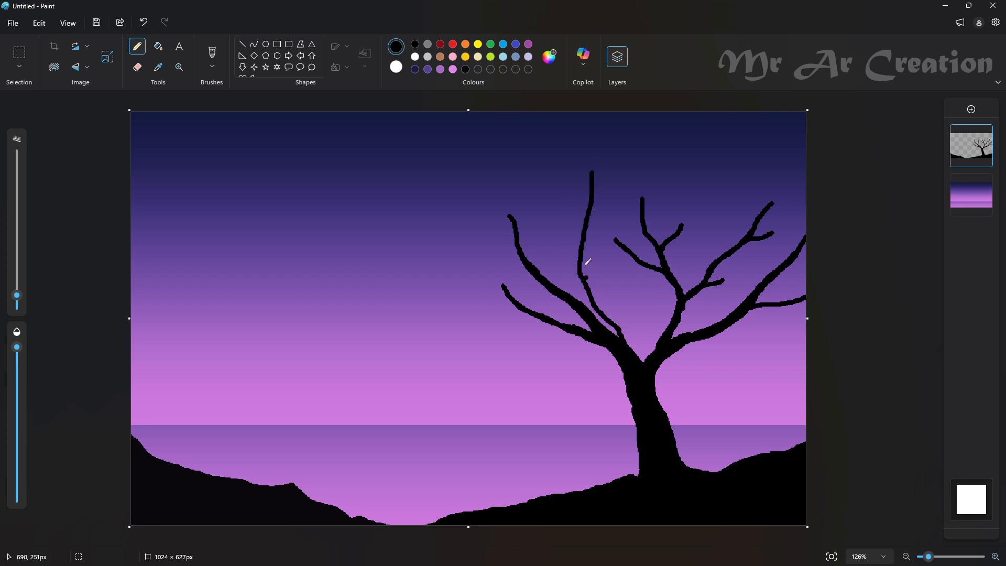
pyautogui.moveTo(592, 207)
pyautogui.mouseDown()
pyautogui.moveTo(585, 272)
pyautogui.moveTo(635, 357)
pyautogui.mouseUp()
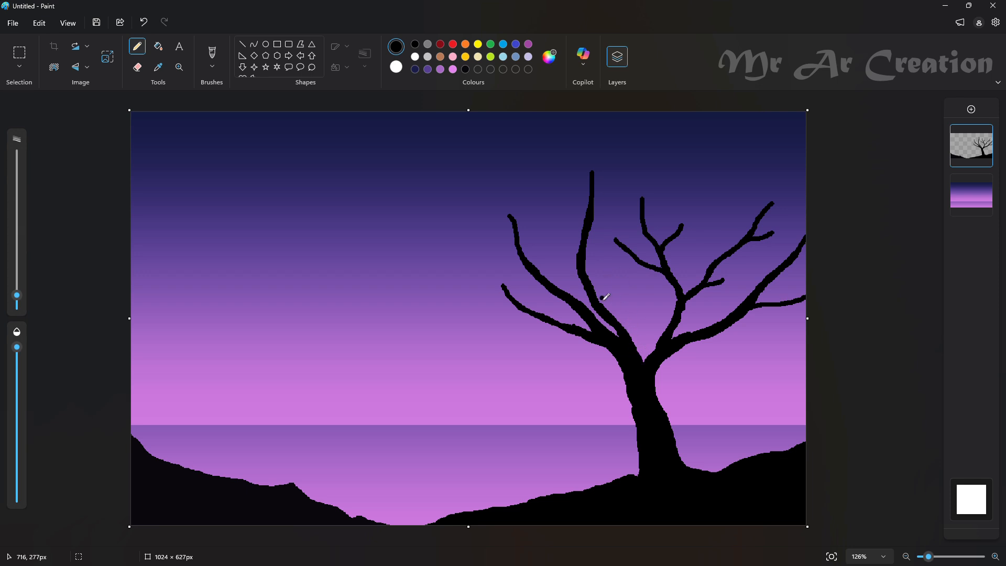
# - With a thinner pencil, add a small forked branch inside the crown and a curved branch from the central limb toward the left
pyautogui.moveTo(22, 301); pyautogui.dragTo(19, 300)
pyautogui.moveTo(635, 234); pyautogui.dragTo(617, 303)
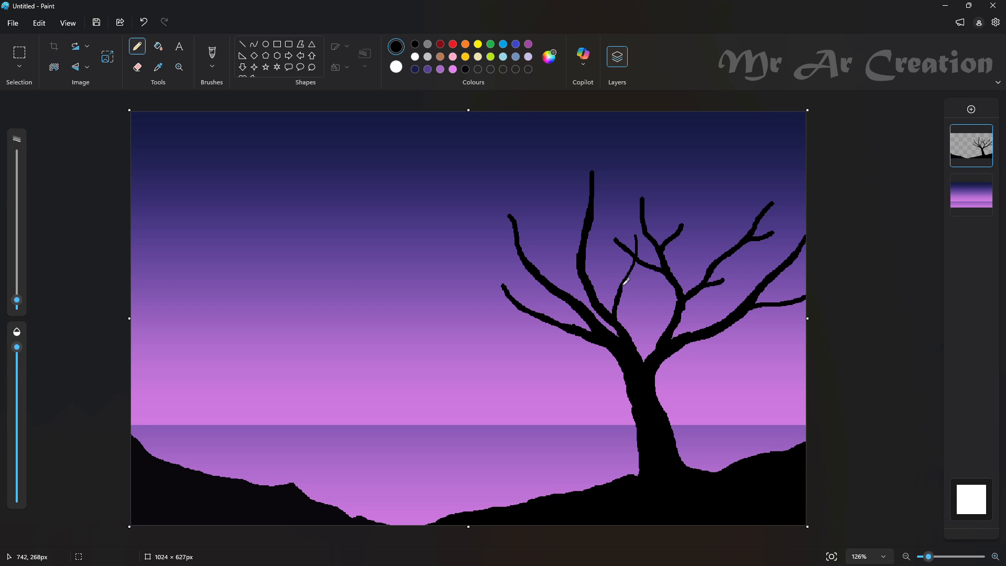
pyautogui.moveTo(609, 261)
pyautogui.mouseDown()
pyautogui.moveTo(619, 285)
pyautogui.moveTo(650, 258)
pyautogui.mouseUp()
pyautogui.hotkey('ctrl', 'z')
pyautogui.moveTo(546, 205); pyautogui.dragTo(561, 245)
pyautogui.hotkey('ctrl', 'z')
pyautogui.moveTo(501, 238); pyautogui.dragTo(584, 283)
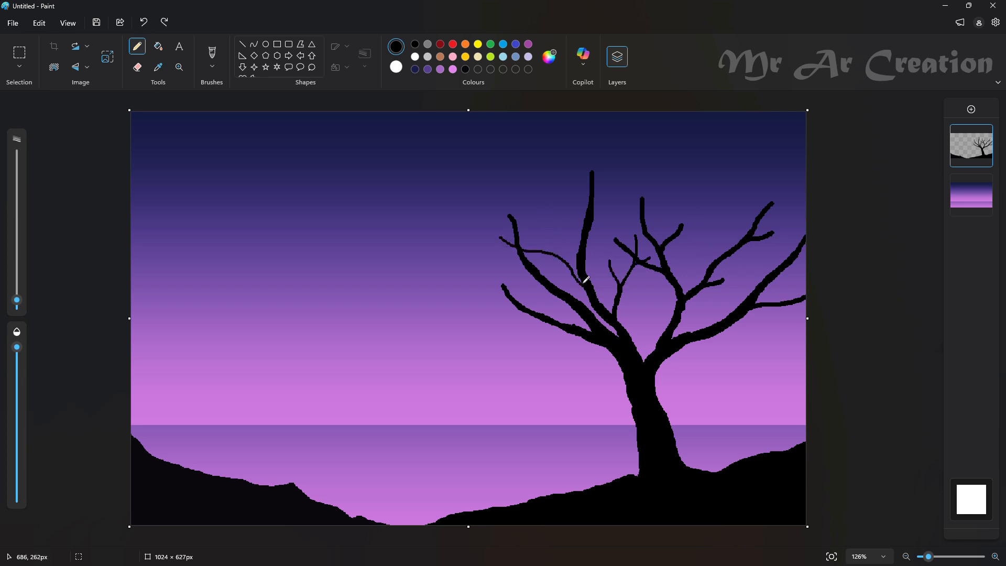
# - Extend the central limb into a fork at the canvas top and give it a right-hand side branch with crossing twigs
pyautogui.moveTo(606, 205); pyautogui.dragTo(655, 160)
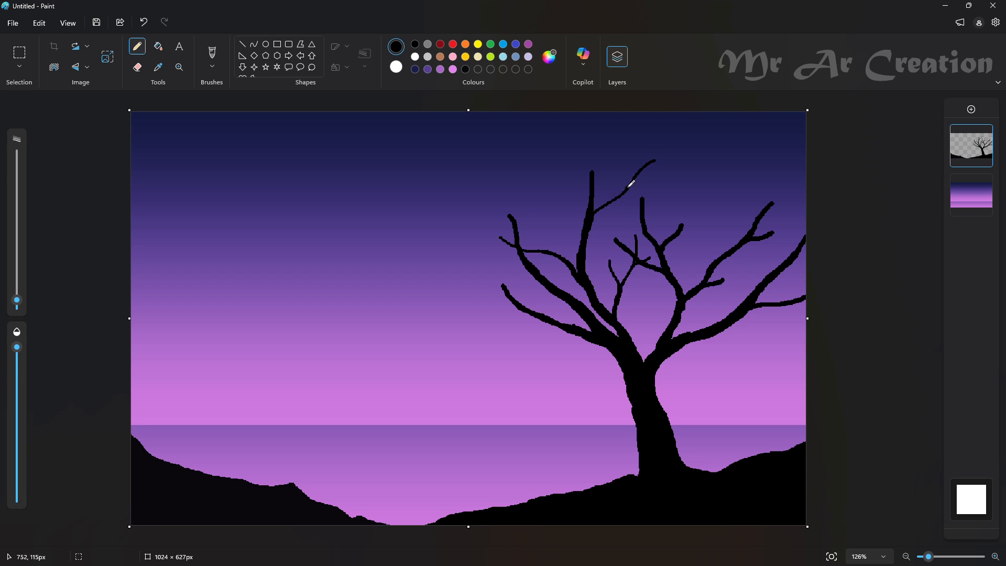
pyautogui.moveTo(566, 114)
pyautogui.mouseDown()
pyautogui.moveTo(592, 176)
pyautogui.moveTo(614, 114)
pyautogui.mouseUp()
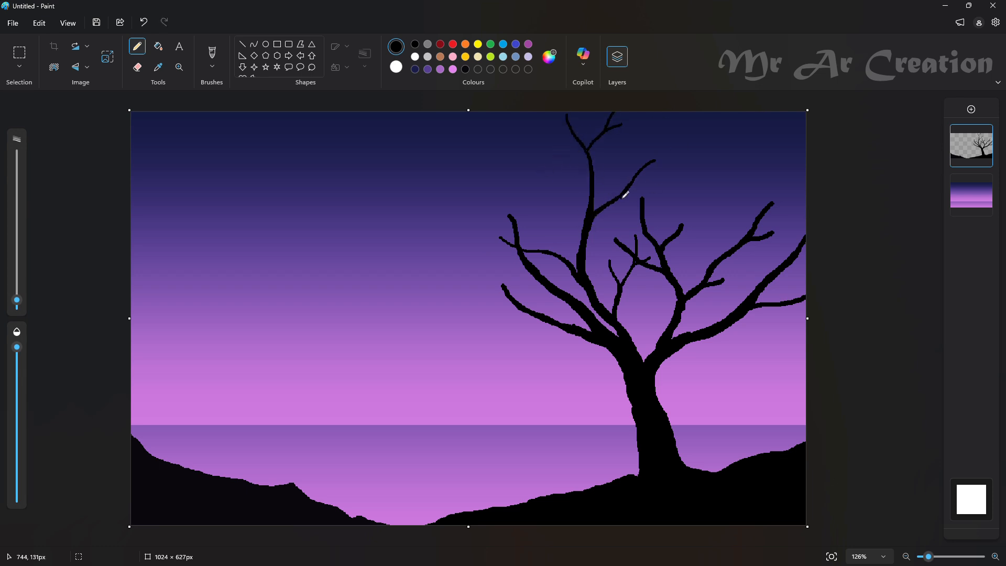
pyautogui.moveTo(622, 198); pyautogui.dragTo(639, 190)
pyautogui.hotkey('ctrl', 'z')
pyautogui.moveTo(622, 197)
pyautogui.mouseDown()
pyautogui.moveTo(689, 176)
pyautogui.moveTo(649, 187)
pyautogui.mouseUp()
pyautogui.hotkey('ctrl', 'z')
pyautogui.moveTo(642, 191); pyautogui.dragTo(664, 188)
pyautogui.moveTo(611, 149)
pyautogui.mouseDown()
pyautogui.moveTo(640, 214)
pyautogui.moveTo(685, 143)
pyautogui.mouseUp()
pyautogui.hotkey('ctrl', 'z')
pyautogui.moveTo(652, 180); pyautogui.dragTo(645, 189)
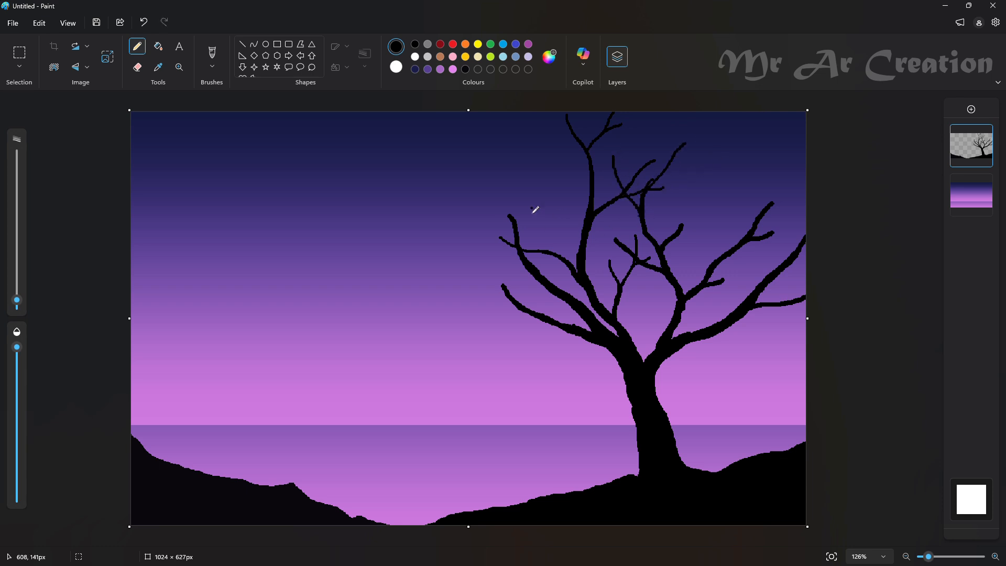
# - Lengthen the tips of the upper and lower left branches and add small twigs along the lower left limb
pyautogui.moveTo(517, 220); pyautogui.dragTo(556, 154)
pyautogui.moveTo(437, 259); pyautogui.dragTo(513, 307)
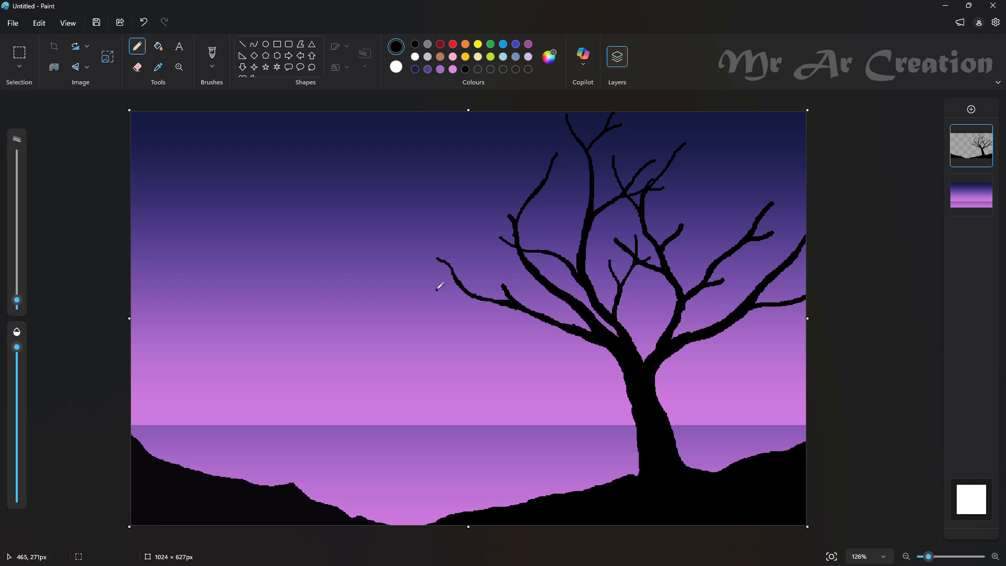
pyautogui.hotkey('ctrl', 'z')
pyautogui.moveTo(455, 270); pyautogui.dragTo(489, 299)
pyautogui.moveTo(529, 241)
pyautogui.mouseDown()
pyautogui.moveTo(538, 313)
pyautogui.moveTo(521, 311)
pyautogui.moveTo(556, 331)
pyautogui.moveTo(542, 302)
pyautogui.moveTo(545, 313)
pyautogui.mouseUp()
pyautogui.hotkey('ctrl', 'z')
pyautogui.hotkey('ctrl', 'z')
pyautogui.hotkey('ctrl', 'z')
pyautogui.moveTo(559, 329); pyautogui.dragTo(525, 321)
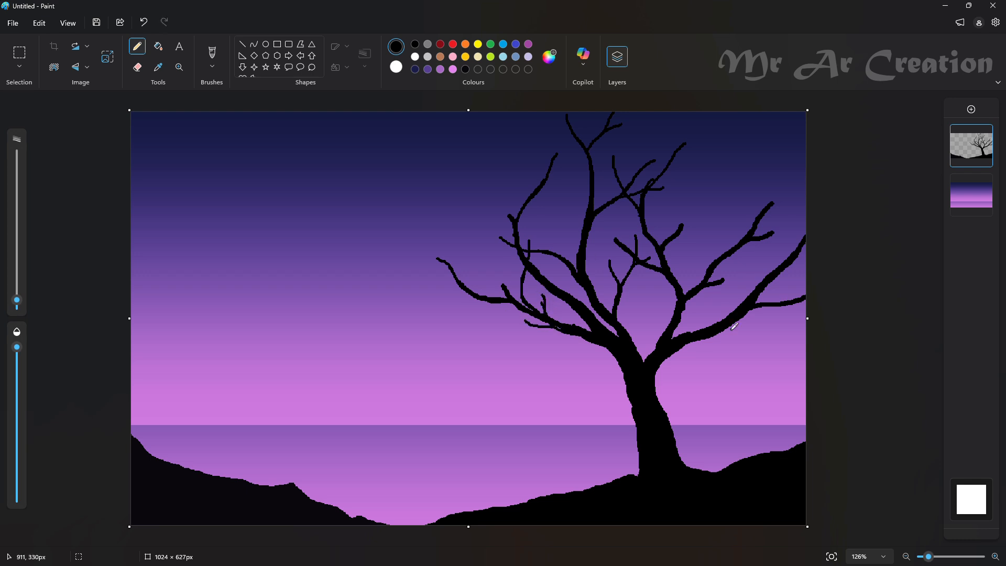
# - Add twigs below and above the far-right limb and fork the tip of the upper right branch
pyautogui.moveTo(760, 328)
pyautogui.mouseDown()
pyautogui.moveTo(716, 332)
pyautogui.moveTo(785, 320)
pyautogui.mouseUp()
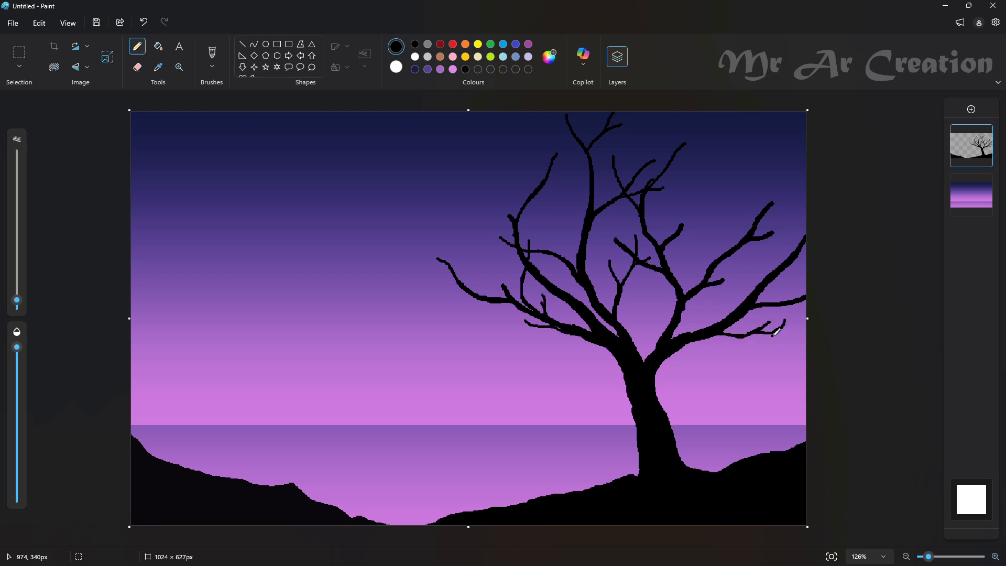
pyautogui.hotkey('ctrl', 'z')
pyautogui.moveTo(769, 249); pyautogui.dragTo(767, 275)
pyautogui.moveTo(758, 151); pyautogui.dragTo(770, 178)
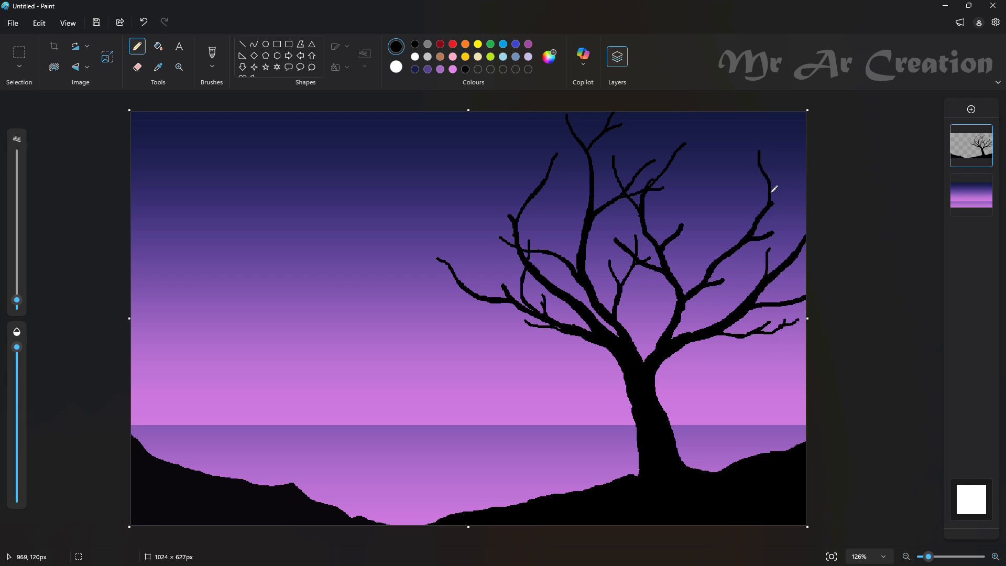
pyautogui.moveTo(771, 202); pyautogui.dragTo(792, 188)
# - Draw long curved branches rising from the middle branch's right twig and add crossing twigs near the crown's top
pyautogui.moveTo(680, 235)
pyautogui.mouseDown()
pyautogui.moveTo(733, 187)
pyautogui.moveTo(725, 195)
pyautogui.mouseUp()
pyautogui.hotkey('ctrl', 'z')
pyautogui.moveTo(714, 213); pyautogui.dragTo(721, 208)
pyautogui.moveTo(697, 144); pyautogui.dragTo(680, 232)
pyautogui.hotkey('ctrl', 'z')
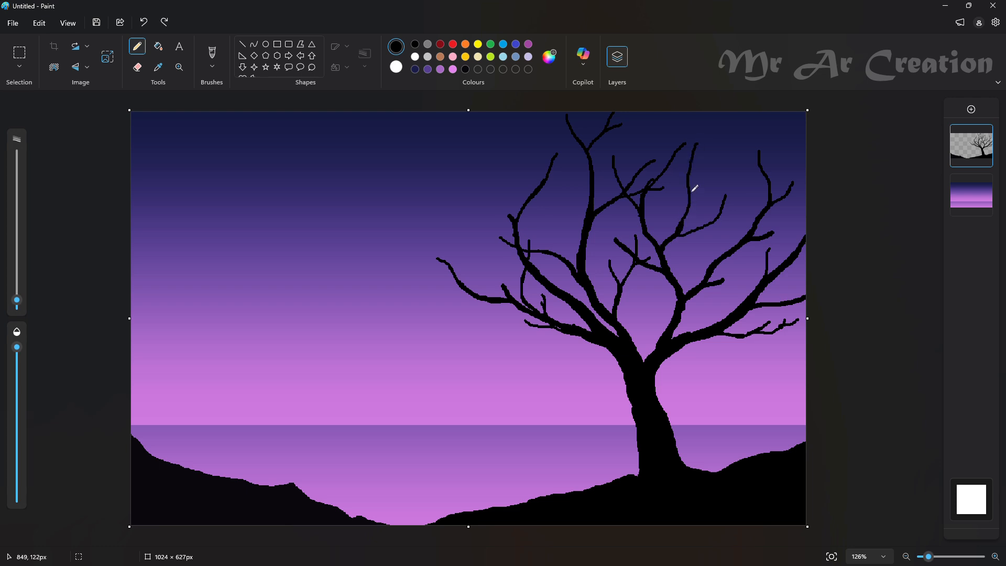
pyautogui.moveTo(693, 155); pyautogui.dragTo(681, 232)
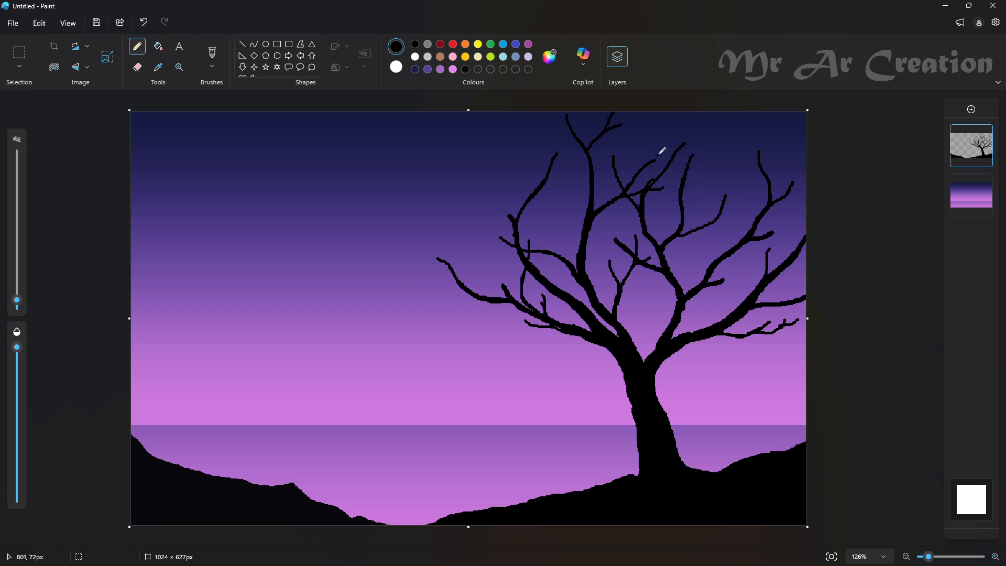
pyautogui.hotkey('ctrl', 'z')
pyautogui.moveTo(658, 148)
pyautogui.mouseDown()
pyautogui.moveTo(680, 181)
pyautogui.moveTo(680, 210)
pyautogui.moveTo(702, 144)
pyautogui.mouseUp()
pyautogui.hotkey('ctrl', 'z')
# - Draw a forked branch outward from the upper left limb and add a side twig to its neighbouring upright branch
pyautogui.moveTo(454, 146)
pyautogui.mouseDown()
pyautogui.moveTo(463, 193)
pyautogui.moveTo(512, 213)
pyautogui.mouseUp()
pyautogui.hotkey('ctrl', 'z')
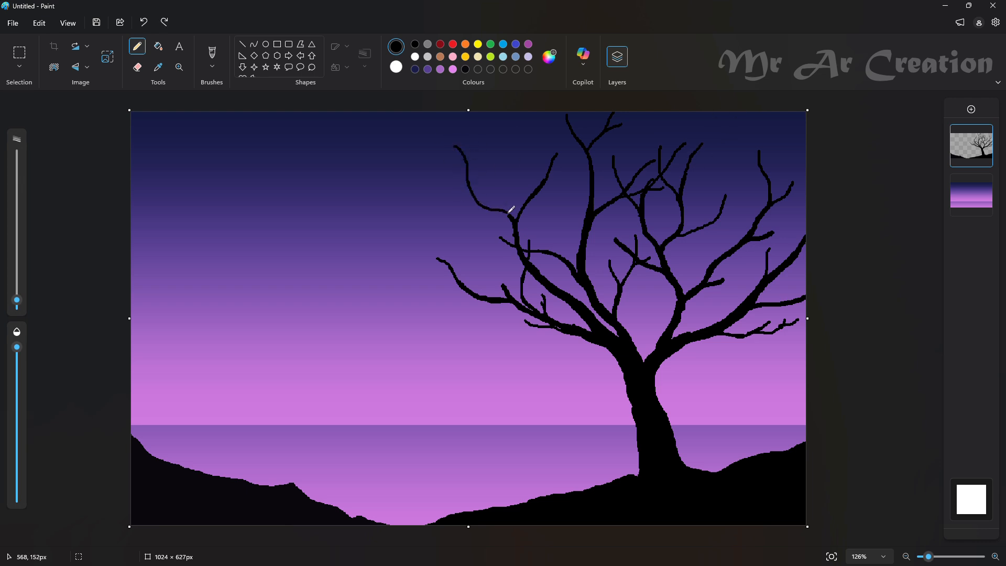
pyautogui.hotkey('ctrl', 'z')
pyautogui.moveTo(470, 177)
pyautogui.mouseDown()
pyautogui.moveTo(490, 143)
pyautogui.moveTo(463, 197)
pyautogui.moveTo(442, 181)
pyautogui.mouseUp()
pyautogui.hotkey('ctrl', 'z')
pyautogui.moveTo(477, 203); pyautogui.dragTo(445, 194)
pyautogui.moveTo(530, 154); pyautogui.dragTo(537, 193)
pyautogui.hotkey('ctrl', 'z')
pyautogui.moveTo(537, 193); pyautogui.dragTo(567, 176)
# - Fork the end of the lower left limb into outward, upward and downward twigs
pyautogui.moveTo(459, 284); pyautogui.dragTo(409, 259)
pyautogui.moveTo(439, 284)
pyautogui.mouseDown()
pyautogui.moveTo(459, 271)
pyautogui.moveTo(456, 251)
pyautogui.mouseUp()
pyautogui.hotkey('ctrl', 'z')
pyautogui.moveTo(485, 300); pyautogui.dragTo(458, 302)
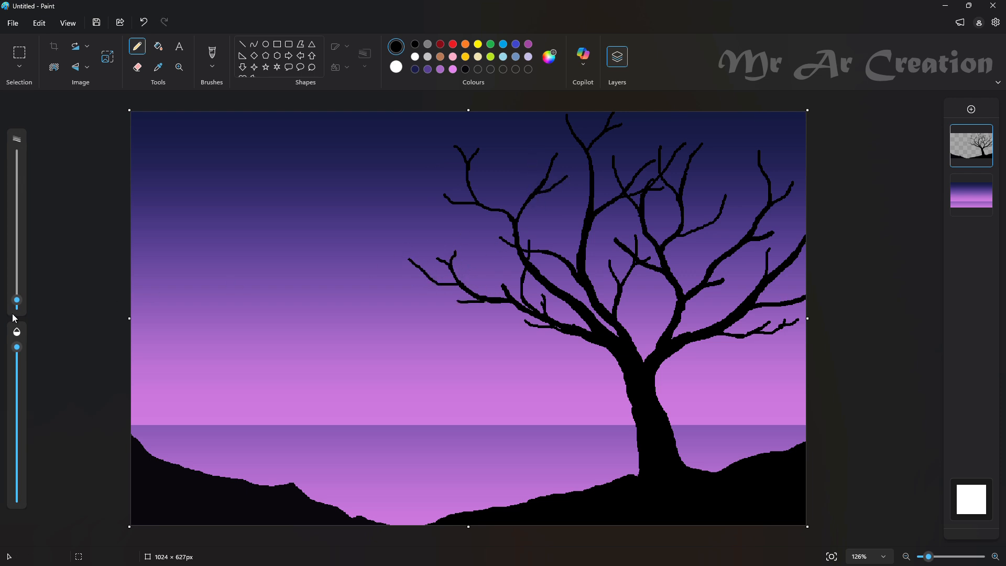
# - With the pencil thinned further, draw fine forked twigs on the outer tips and underside of the lower left limb
pyautogui.click(16, 304)
pyautogui.moveTo(409, 259)
pyautogui.mouseDown()
pyautogui.moveTo(419, 237)
pyautogui.moveTo(419, 270)
pyautogui.moveTo(433, 282)
pyautogui.moveTo(425, 278)
pyautogui.moveTo(486, 270)
pyautogui.moveTo(403, 268)
pyautogui.mouseUp()
pyautogui.hotkey('ctrl', 'z')
pyautogui.moveTo(459, 302); pyautogui.dragTo(449, 307)
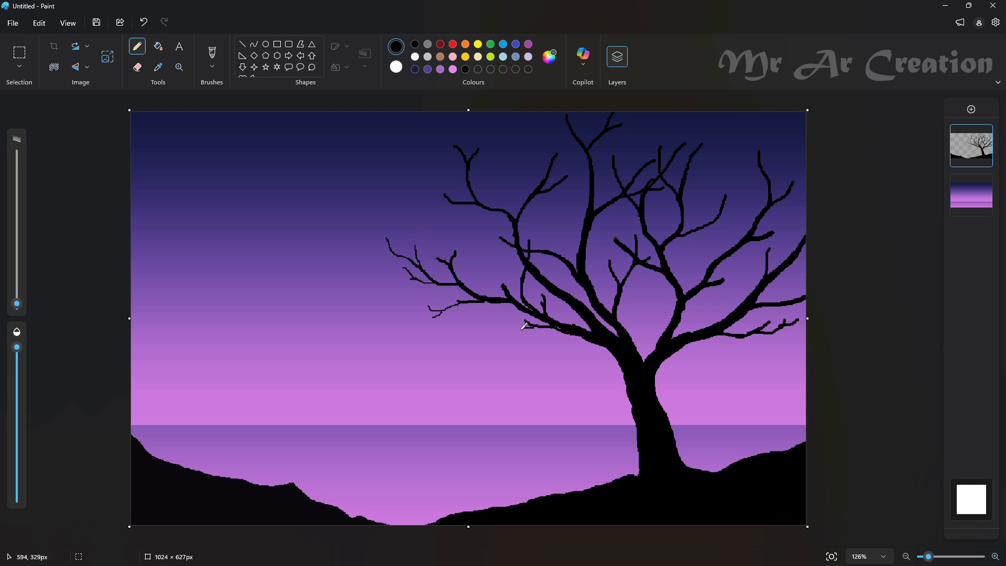
pyautogui.moveTo(524, 328)
pyautogui.mouseDown()
pyautogui.moveTo(500, 320)
pyautogui.moveTo(527, 330)
pyautogui.moveTo(482, 334)
pyautogui.mouseUp()
pyautogui.hotkey('ctrl', 'z')
pyautogui.hotkey('ctrl', 'z')
pyautogui.hotkey('ctrl', 'z')
pyautogui.click(444, 324)
# - Add fine twigs above the lower left limb and forked fine twigs at the upper left branch's outer tip
pyautogui.moveTo(499, 261)
pyautogui.mouseDown()
pyautogui.moveTo(503, 274)
pyautogui.moveTo(483, 223)
pyautogui.moveTo(485, 238)
pyautogui.mouseUp()
pyautogui.moveTo(454, 200); pyautogui.dragTo(404, 166)
pyautogui.moveTo(438, 201); pyautogui.dragTo(411, 193)
pyautogui.hotkey('ctrl', 'z')
pyautogui.hotkey('ctrl', 'z')
pyautogui.moveTo(424, 161); pyautogui.dragTo(427, 184)
pyautogui.moveTo(435, 200); pyautogui.dragTo(406, 182)
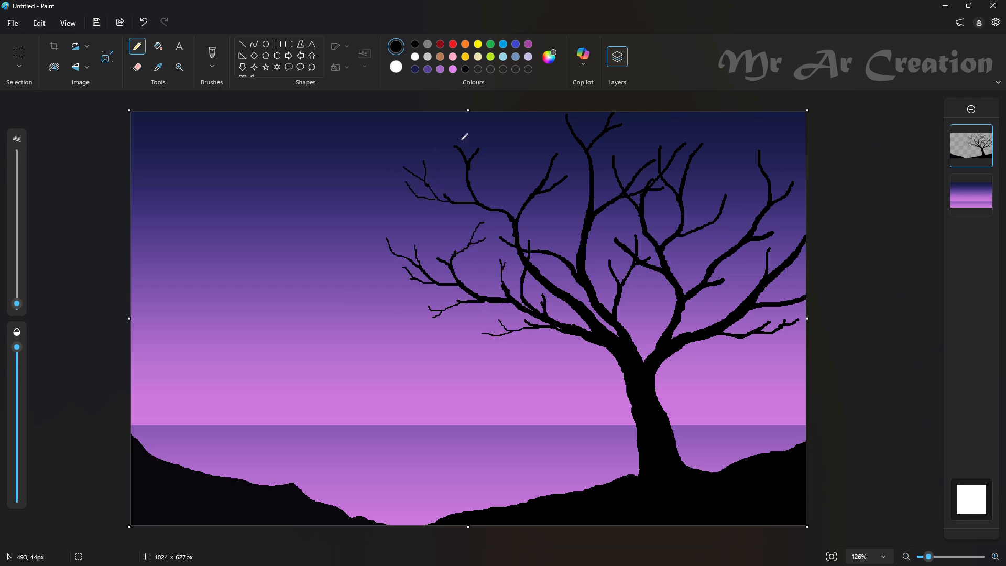
# - Extend the tips of the upper left branches with fine twigs and add a small twig between them
pyautogui.moveTo(477, 153)
pyautogui.mouseDown()
pyautogui.moveTo(506, 125)
pyautogui.moveTo(511, 137)
pyautogui.mouseUp()
pyautogui.moveTo(456, 147); pyautogui.dragTo(454, 127)
pyautogui.moveTo(562, 156); pyautogui.dragTo(574, 145)
pyautogui.moveTo(484, 182); pyautogui.dragTo(492, 197)
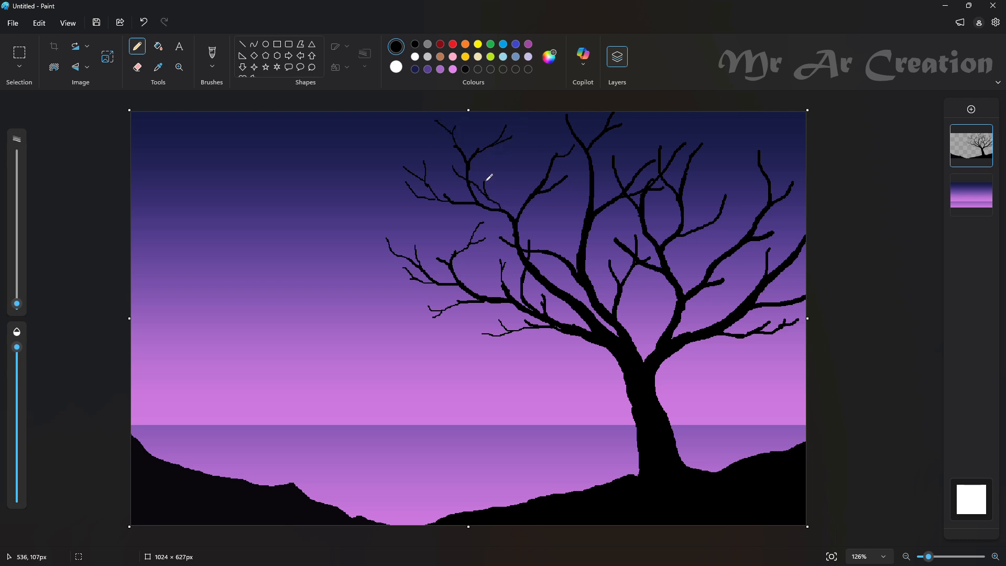
# - Add fine forked twigs around the central limb's left side and extend its top right fork with a thin twig
pyautogui.moveTo(540, 137); pyautogui.dragTo(542, 180)
pyautogui.hotkey('ctrl', 'z')
pyautogui.moveTo(552, 219)
pyautogui.mouseDown()
pyautogui.moveTo(556, 253)
pyautogui.moveTo(567, 219)
pyautogui.mouseUp()
pyautogui.moveTo(621, 126); pyautogui.dragTo(654, 121)
pyautogui.moveTo(568, 183); pyautogui.dragTo(581, 236)
pyautogui.hotkey('ctrl', 'z')
pyautogui.moveTo(575, 220)
pyautogui.mouseDown()
pyautogui.moveTo(583, 171)
pyautogui.moveTo(569, 200)
pyautogui.moveTo(516, 160)
pyautogui.moveTo(574, 216)
pyautogui.moveTo(575, 201)
pyautogui.moveTo(556, 192)
pyautogui.mouseUp()
pyautogui.hotkey('ctrl', 'z')
pyautogui.hotkey('ctrl', 'z')
pyautogui.hotkey('ctrl', 'z')
# - Extend the tips of the crown's upper middle branches with fine forked twigs toward the canvas top
pyautogui.moveTo(698, 151)
pyautogui.mouseDown()
pyautogui.moveTo(746, 113)
pyautogui.moveTo(741, 130)
pyautogui.moveTo(684, 120)
pyautogui.mouseUp()
pyautogui.moveTo(658, 153); pyautogui.dragTo(649, 133)
pyautogui.moveTo(651, 141); pyautogui.dragTo(643, 131)
pyautogui.moveTo(614, 157); pyautogui.dragTo(627, 141)
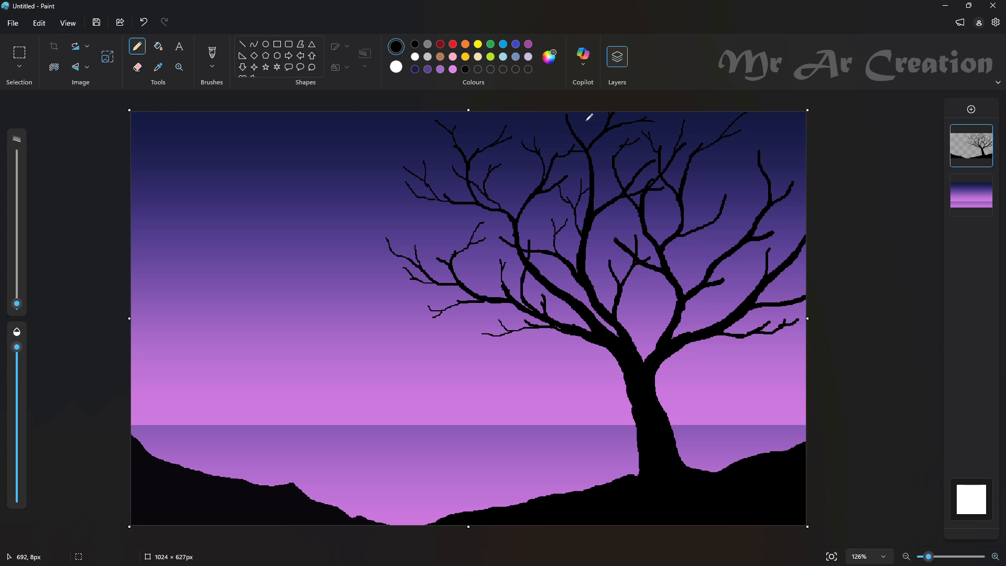
# - Draw fine twigs on the small inner branches between the central limb and the middle branch
pyautogui.moveTo(604, 186)
pyautogui.mouseDown()
pyautogui.moveTo(622, 246)
pyautogui.moveTo(594, 238)
pyautogui.mouseUp()
pyautogui.hotkey('ctrl', 'z')
pyautogui.moveTo(617, 243)
pyautogui.mouseDown()
pyautogui.moveTo(591, 236)
pyautogui.moveTo(571, 210)
pyautogui.mouseUp()
pyautogui.hotkey('ctrl', 'z')
pyautogui.moveTo(636, 248)
pyautogui.mouseDown()
pyautogui.moveTo(661, 214)
pyautogui.moveTo(669, 220)
pyautogui.mouseUp()
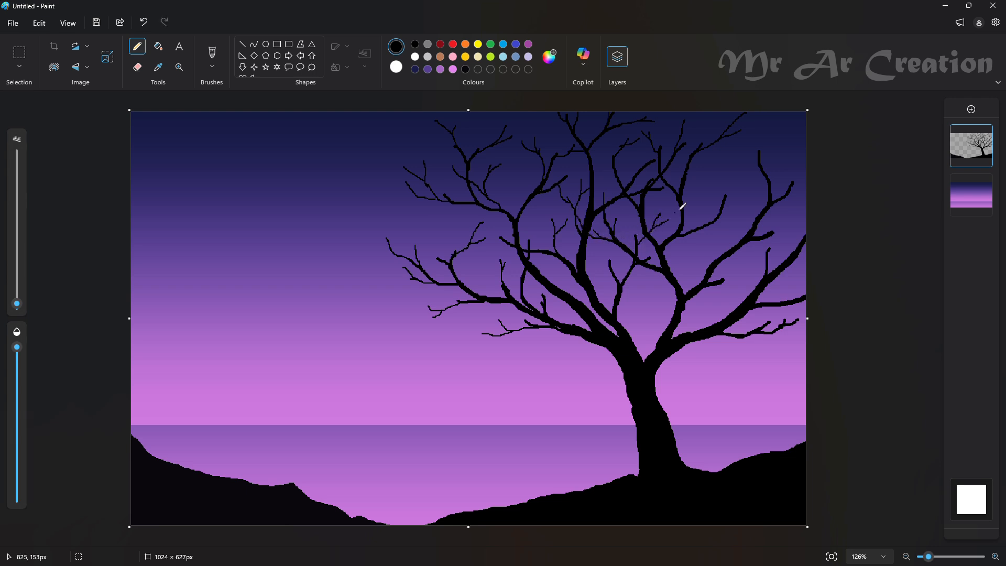
pyautogui.hotkey('ctrl', 'z')
# - Add fine twigs to the small inner branch and to the tips of the upper right branches
pyautogui.moveTo(725, 199); pyautogui.dragTo(723, 165)
pyautogui.moveTo(609, 270); pyautogui.dragTo(597, 234)
pyautogui.moveTo(768, 183)
pyautogui.mouseDown()
pyautogui.moveTo(784, 147)
pyautogui.moveTo(789, 152)
pyautogui.mouseUp()
pyautogui.moveTo(760, 151); pyautogui.dragTo(775, 114)
pyautogui.moveTo(759, 156); pyautogui.dragTo(750, 135)
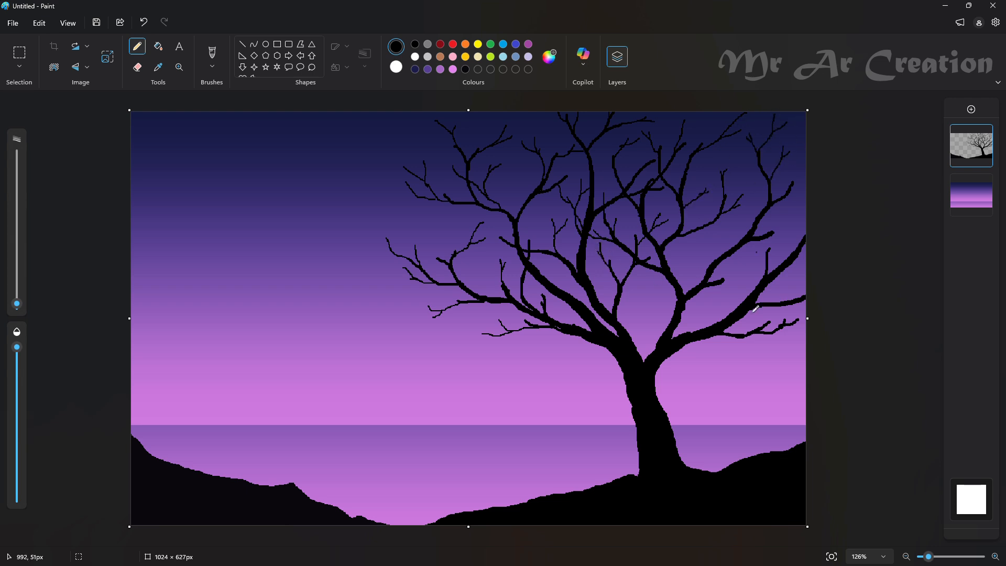
# - Add fine twigs beneath the curved right-hand branch and extend the side twigs of the upper right branch outward
pyautogui.moveTo(719, 195); pyautogui.dragTo(713, 264)
pyautogui.hotkey('ctrl', 'z')
pyautogui.moveTo(711, 205)
pyautogui.mouseDown()
pyautogui.moveTo(718, 259)
pyautogui.moveTo(713, 206)
pyautogui.moveTo(723, 251)
pyautogui.moveTo(693, 214)
pyautogui.mouseUp()
pyautogui.hotkey('ctrl', 'z')
pyautogui.hotkey('ctrl', 'z')
pyautogui.moveTo(770, 236); pyautogui.dragTo(799, 224)
pyautogui.moveTo(722, 284); pyautogui.dragTo(751, 274)
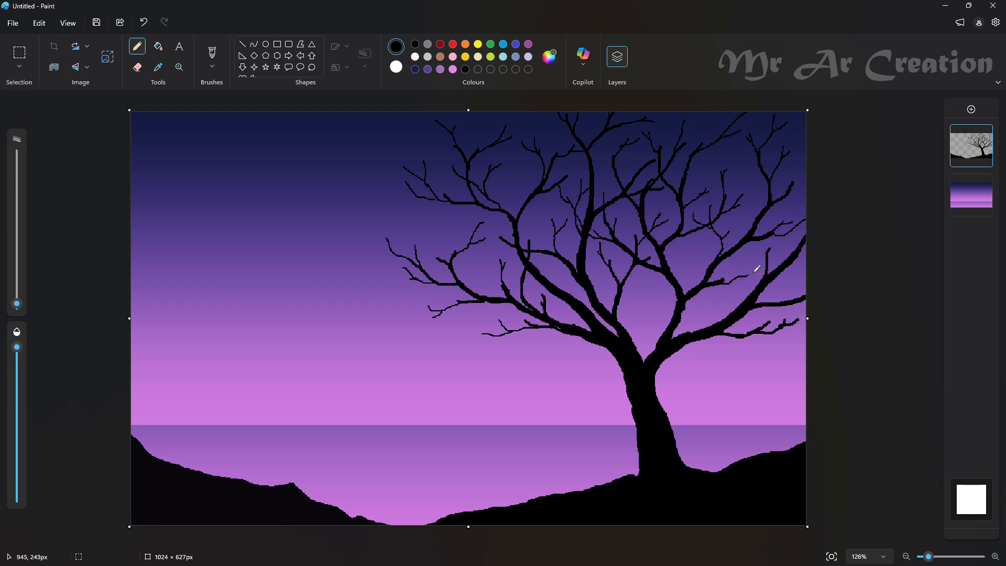
# - Fill the crown's remaining right-hand gaps with fine twigs along the right limbs and in the inner fork above the trunk
pyautogui.moveTo(748, 198)
pyautogui.mouseDown()
pyautogui.moveTo(765, 259)
pyautogui.moveTo(794, 239)
pyautogui.moveTo(776, 232)
pyautogui.mouseUp()
pyautogui.hotkey('ctrl', 'z')
pyautogui.moveTo(699, 327); pyautogui.dragTo(734, 302)
pyautogui.moveTo(741, 336)
pyautogui.mouseDown()
pyautogui.moveTo(782, 344)
pyautogui.moveTo(774, 311)
pyautogui.mouseUp()
pyautogui.moveTo(659, 335)
pyautogui.mouseDown()
pyautogui.moveTo(650, 304)
pyautogui.moveTo(607, 279)
pyautogui.moveTo(638, 288)
pyautogui.mouseUp()
pyautogui.hotkey('ctrl', 'z')
pyautogui.hotkey('ctrl', 'z')
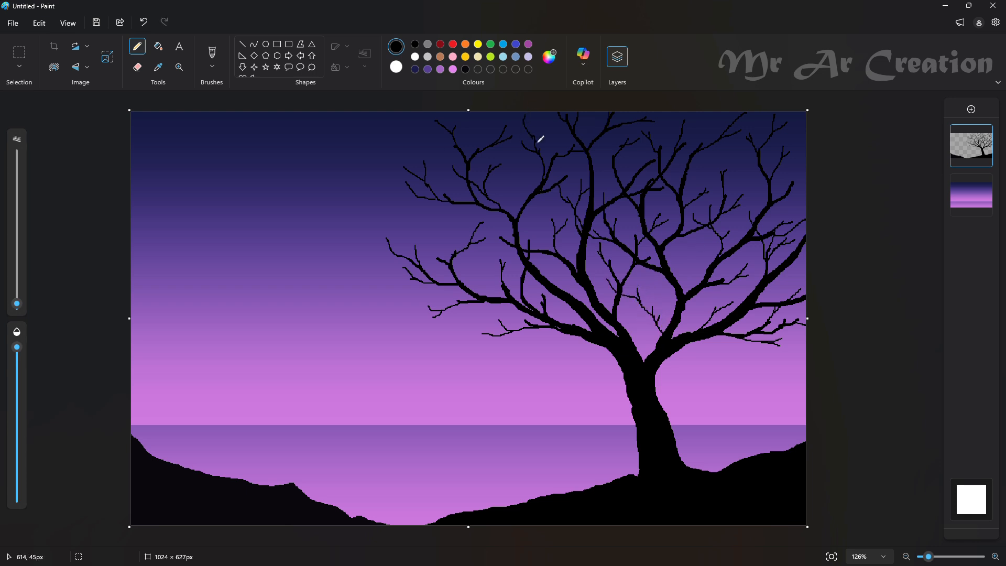
# - Draw fine twigs along the crown's top edge and extend the tips of the upper left branch outward
pyautogui.hotkey('ctrl', 'z')
pyautogui.moveTo(501, 120); pyautogui.dragTo(484, 113)
pyautogui.moveTo(406, 169)
pyautogui.mouseDown()
pyautogui.moveTo(386, 134)
pyautogui.moveTo(361, 127)
pyautogui.moveTo(385, 141)
pyautogui.moveTo(384, 164)
pyautogui.moveTo(405, 121)
pyautogui.mouseUp()
pyautogui.hotkey('ctrl', 'z')
pyautogui.hotkey('ctrl', 'z')
pyautogui.hotkey('ctrl', 'z')
pyautogui.hotkey('ctrl', 'z')
pyautogui.hotkey('ctrl', 'z')
pyautogui.moveTo(412, 196); pyautogui.dragTo(376, 172)
pyautogui.hotkey('ctrl', 'z')
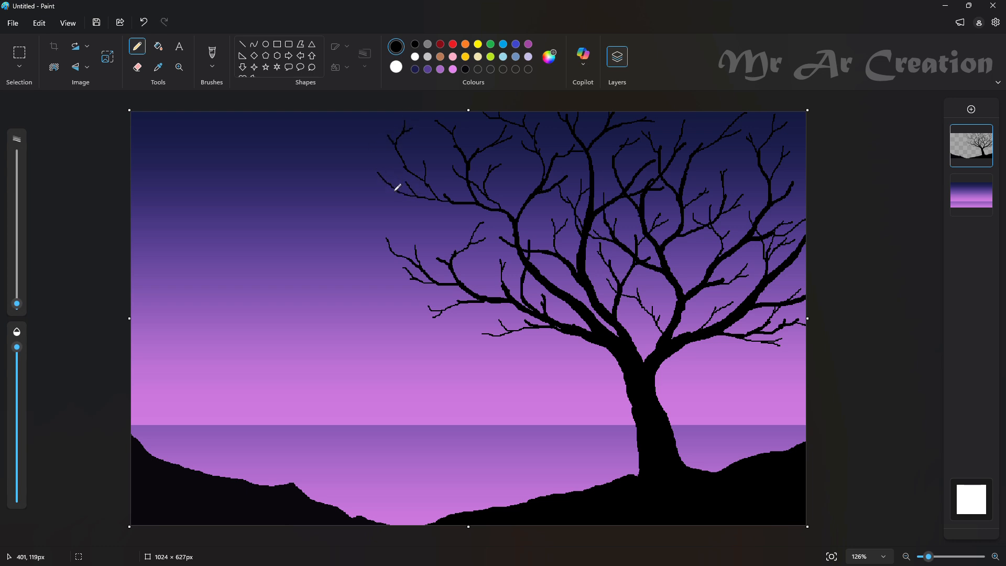
pyautogui.hotkey('ctrl', 'z')
# - Fill the gap between the crown's two left-hand branches with fine twigs reaching down from the upper left branch tip
pyautogui.moveTo(406, 188); pyautogui.dragTo(376, 166)
pyautogui.moveTo(404, 180); pyautogui.dragTo(429, 233)
pyautogui.hotkey('ctrl', 'z')
pyautogui.moveTo(393, 172); pyautogui.dragTo(408, 215)
pyautogui.hotkey('ctrl', 'z')
pyautogui.moveTo(389, 161); pyautogui.dragTo(427, 248)
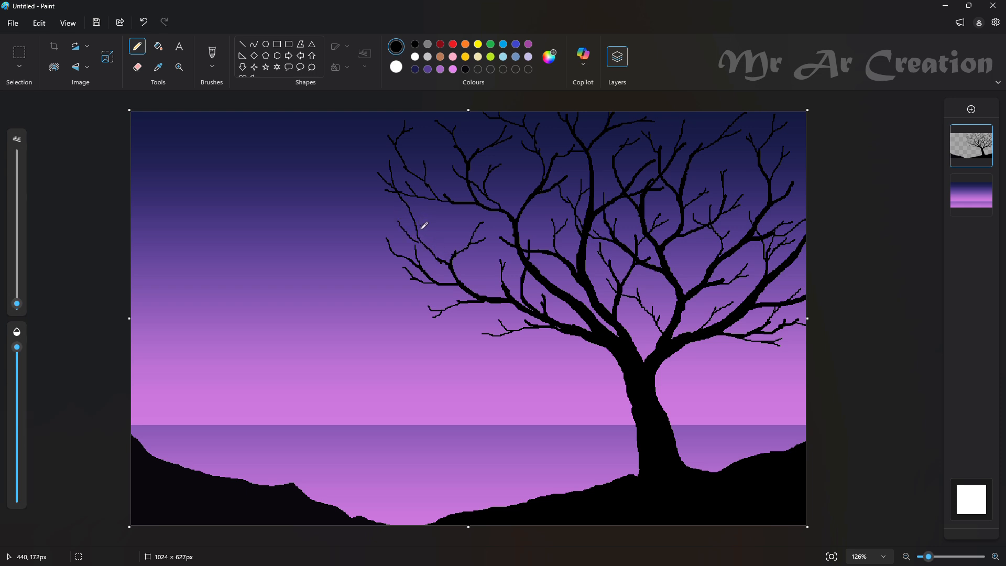
pyautogui.moveTo(419, 230); pyautogui.dragTo(435, 212)
pyautogui.moveTo(505, 181); pyautogui.dragTo(476, 230)
pyautogui.hotkey('ctrl', 'z')
# - Add a new layer and draw small black grass blades at the hill's right edge and beside the trunk's base
pyautogui.click(971, 109)
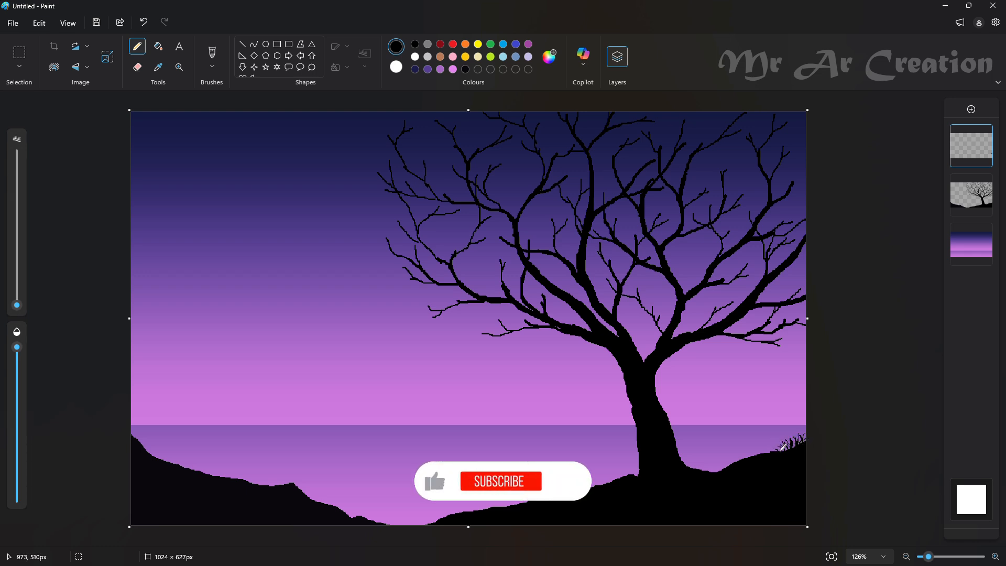
pyautogui.moveTo(686, 466); pyautogui.dragTo(690, 456)
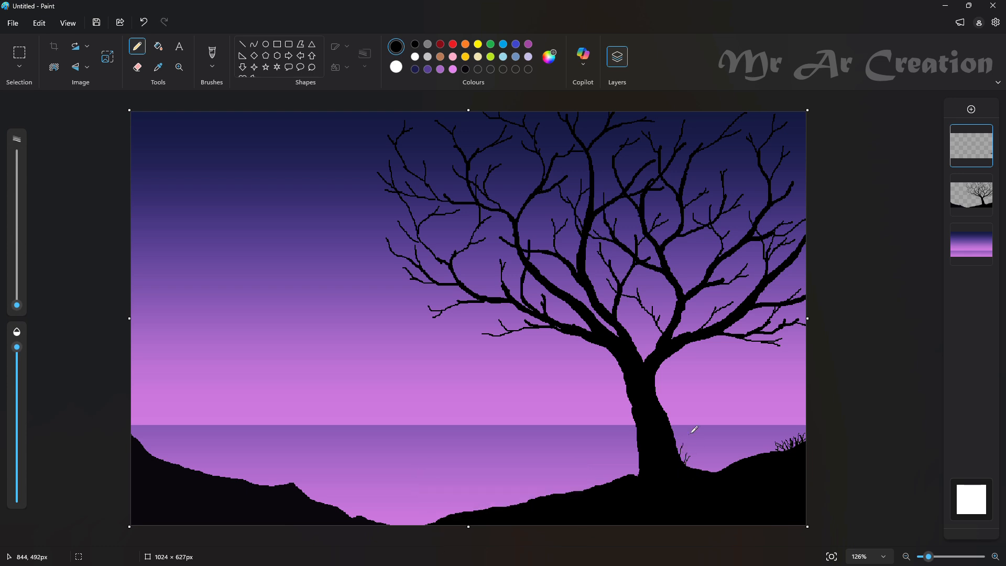
pyautogui.moveTo(685, 477); pyautogui.dragTo(693, 454)
# - Stamp copies of the grass blades around the trunk's base and up the right-hand slope, then move the blades over the lake
pyautogui.click(19, 52)
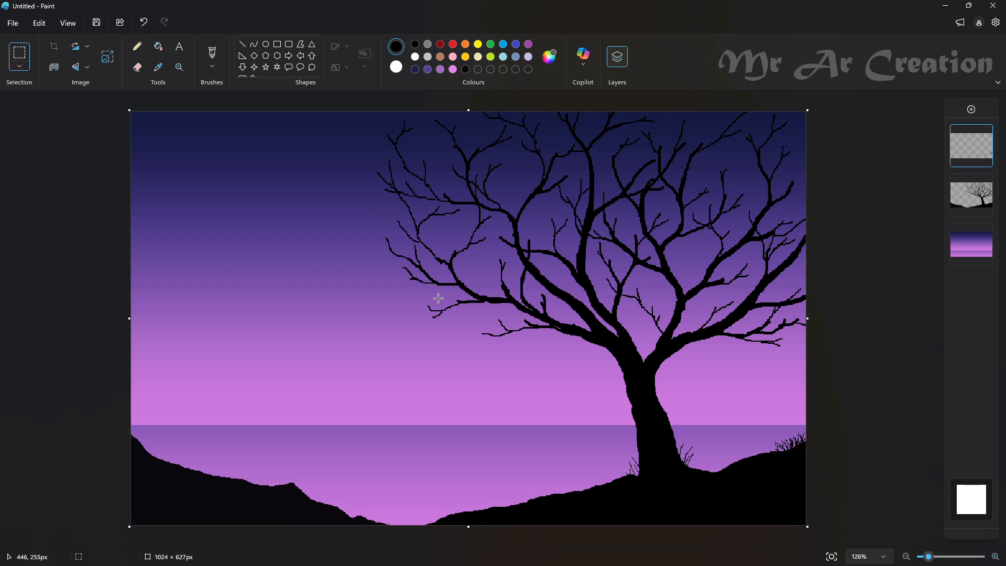
pyautogui.moveTo(598, 402); pyautogui.dragTo(725, 529)
pyautogui.moveTo(658, 472); pyautogui.dragTo(684, 485)
pyautogui.moveTo(741, 468); pyautogui.dragTo(629, 466)
pyautogui.moveTo(657, 499); pyautogui.dragTo(466, 436)
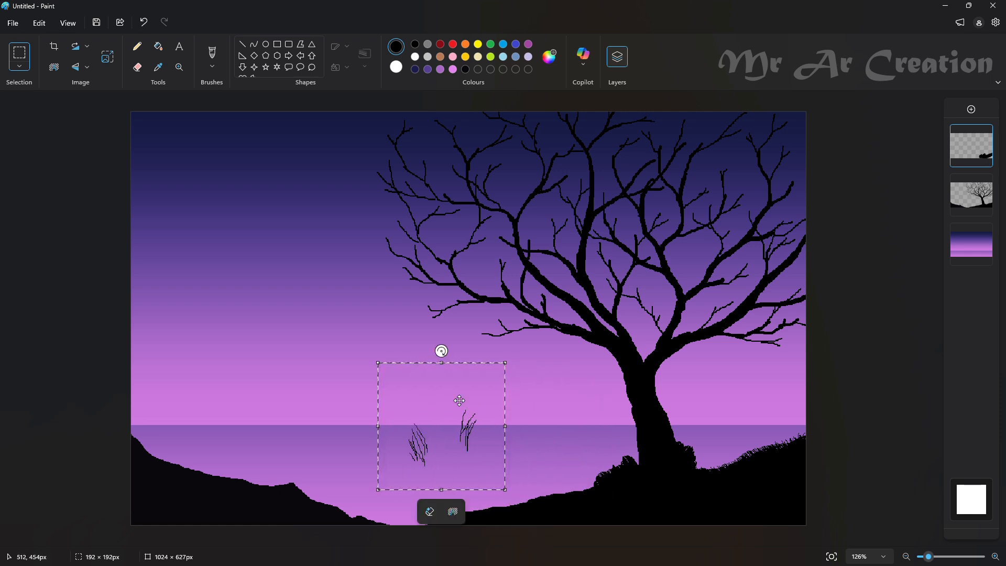
# - Move the right-hand grass blades against the left-hand ones over the lake to form a single tuft
pyautogui.click(399, 351)
pyautogui.moveTo(442, 385); pyautogui.dragTo(535, 482)
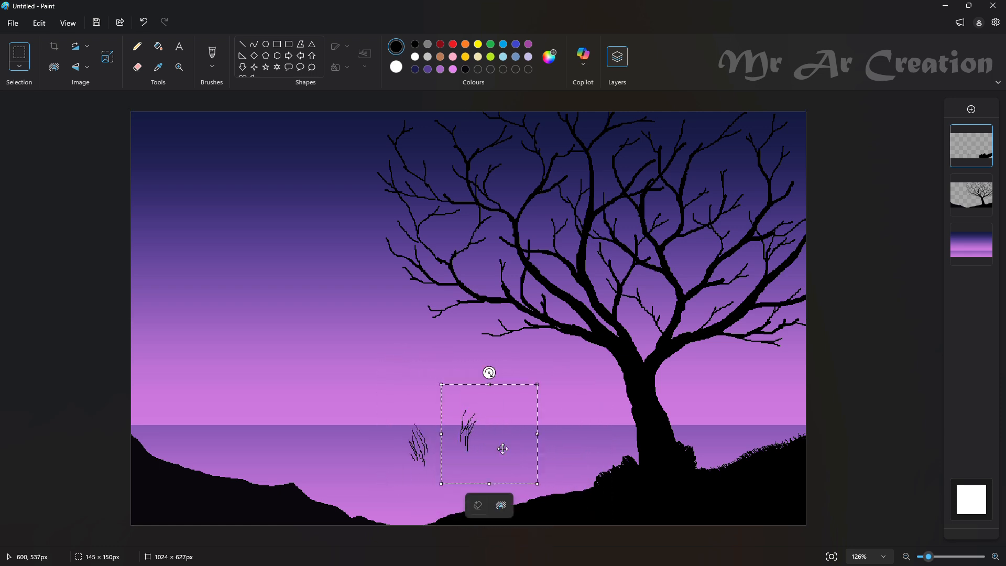
pyautogui.moveTo(500, 446); pyautogui.dragTo(467, 449)
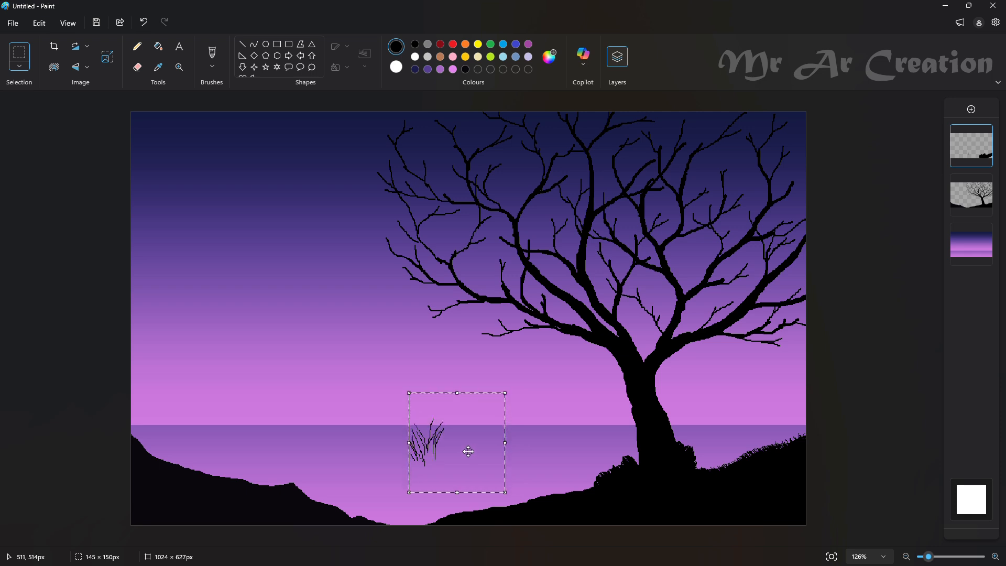
# - Try to stamp the joined grass tuft along the hill slope between the lake and the tree
pyautogui.click(456, 382)
pyautogui.moveTo(344, 375); pyautogui.dragTo(509, 497)
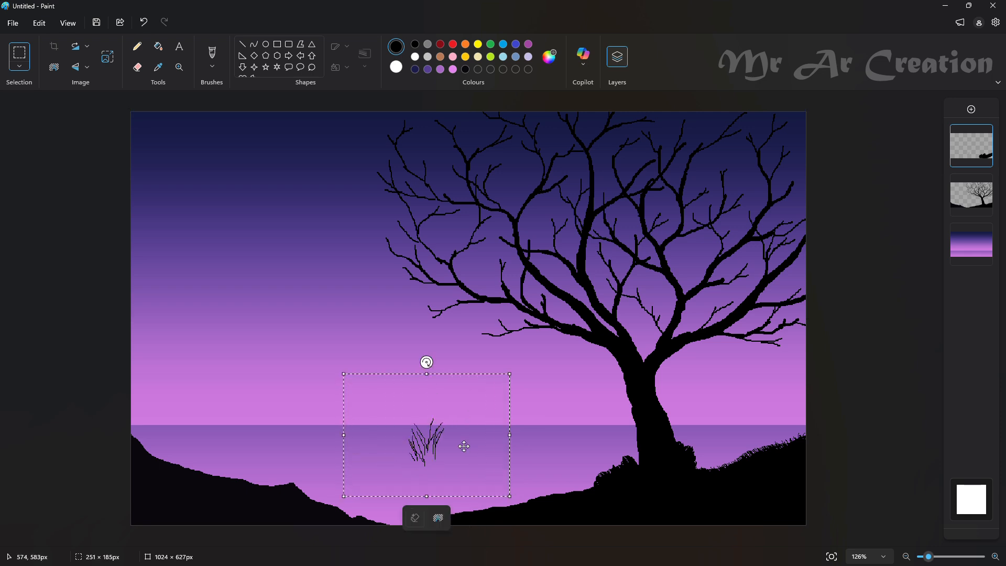
pyautogui.moveTo(461, 455)
pyautogui.mouseDown()
pyautogui.moveTo(580, 508)
pyautogui.moveTo(616, 492)
pyautogui.moveTo(472, 514)
pyautogui.mouseUp()
pyautogui.click(577, 503)
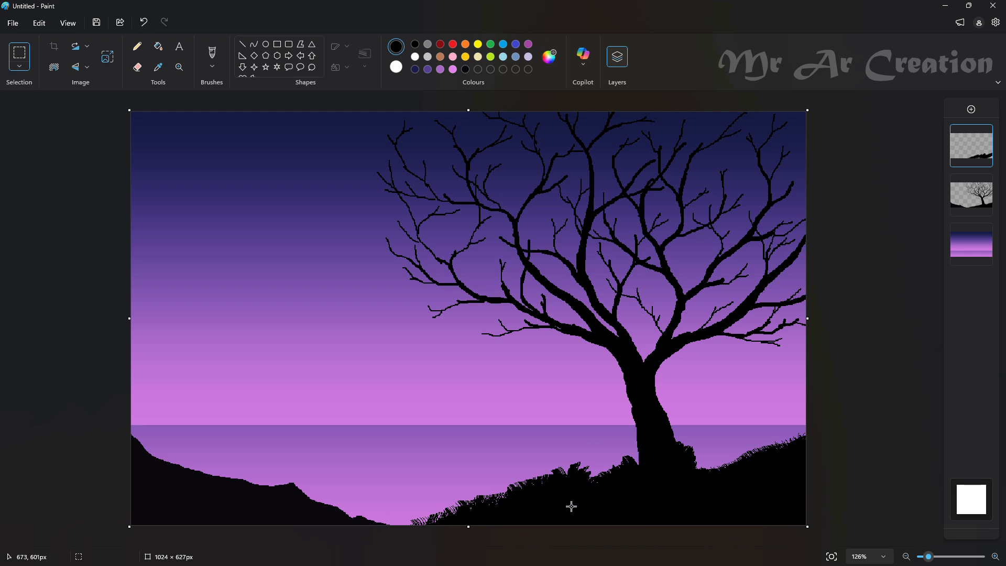
pyautogui.moveTo(572, 502); pyautogui.dragTo(592, 481)
pyautogui.click(575, 479)
pyautogui.hotkey('ctrl', 'z')
pyautogui.hotkey('ctrl', 'z')
pyautogui.hotkey('ctrl', 'z')
pyautogui.hotkey('ctrl', 'z')
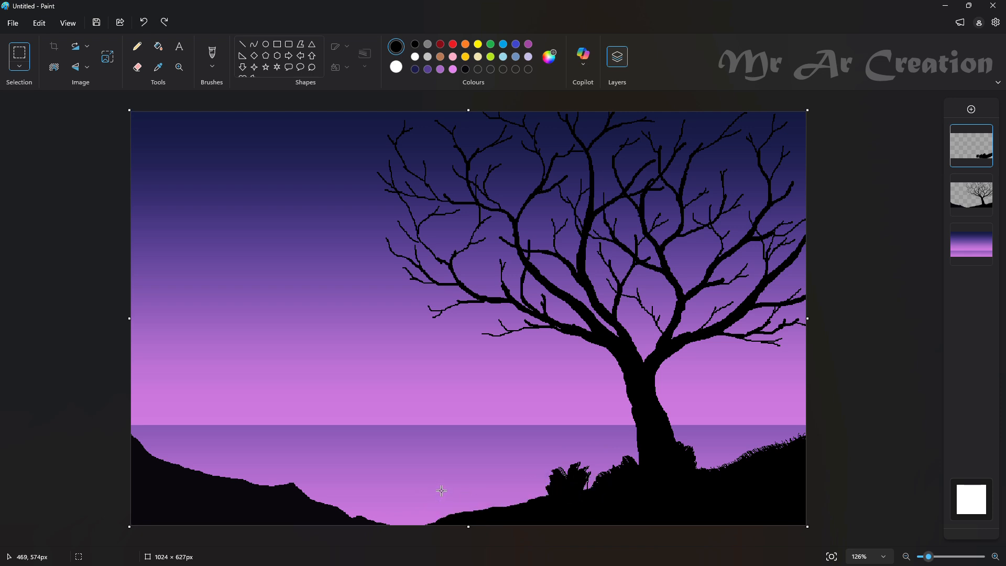
pyautogui.hotkey('ctrl', 'z')
pyautogui.hotkey('ctrl', 'z')
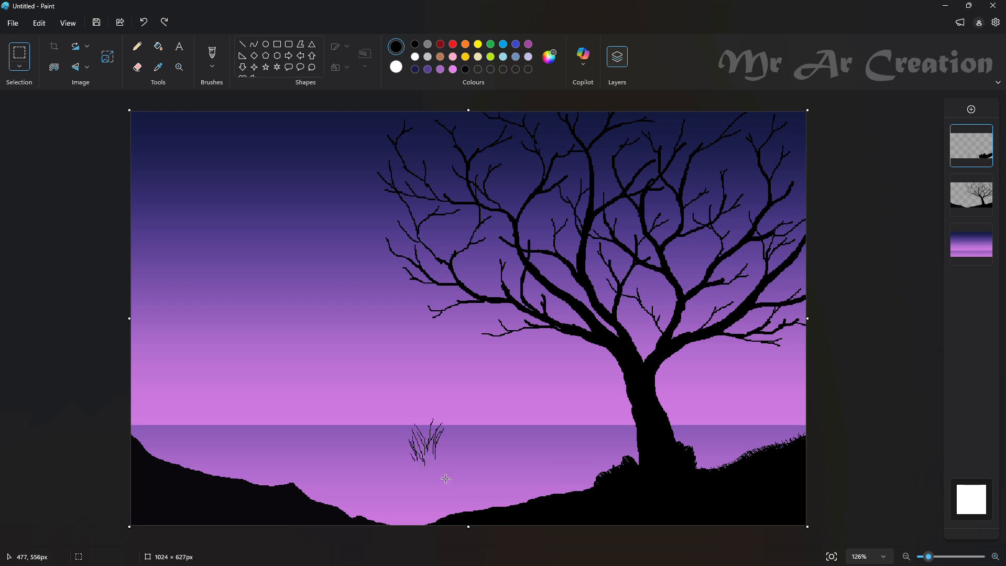
# - Select the joined tuft at about 165 × 137 px and stamp copies along the right-hand hill from the shore to its far edge
pyautogui.moveTo(391, 401); pyautogui.dragTo(499, 493)
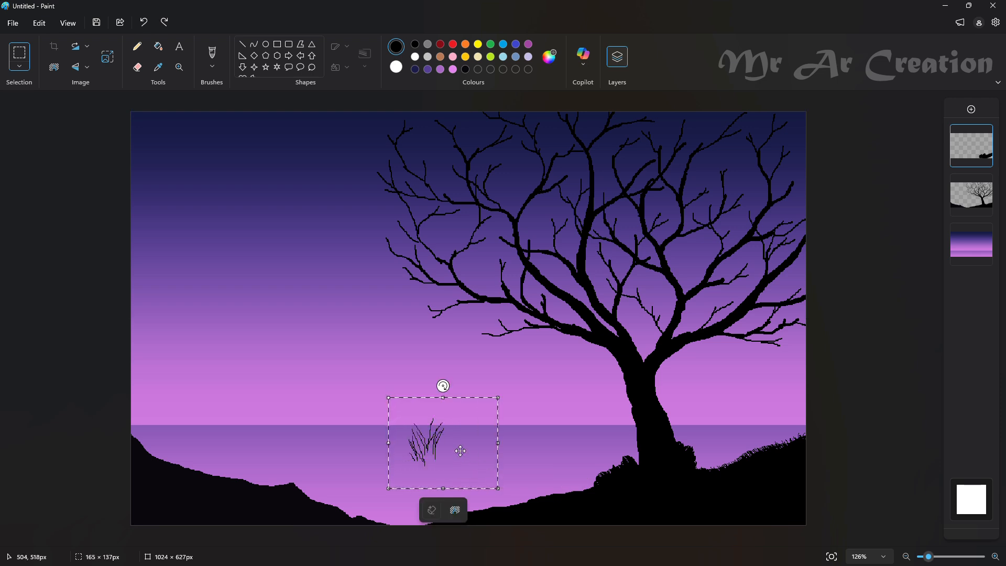
pyautogui.moveTo(462, 452)
pyautogui.mouseDown()
pyautogui.moveTo(613, 530)
pyautogui.moveTo(596, 485)
pyautogui.mouseUp()
pyautogui.moveTo(607, 482); pyautogui.dragTo(435, 546)
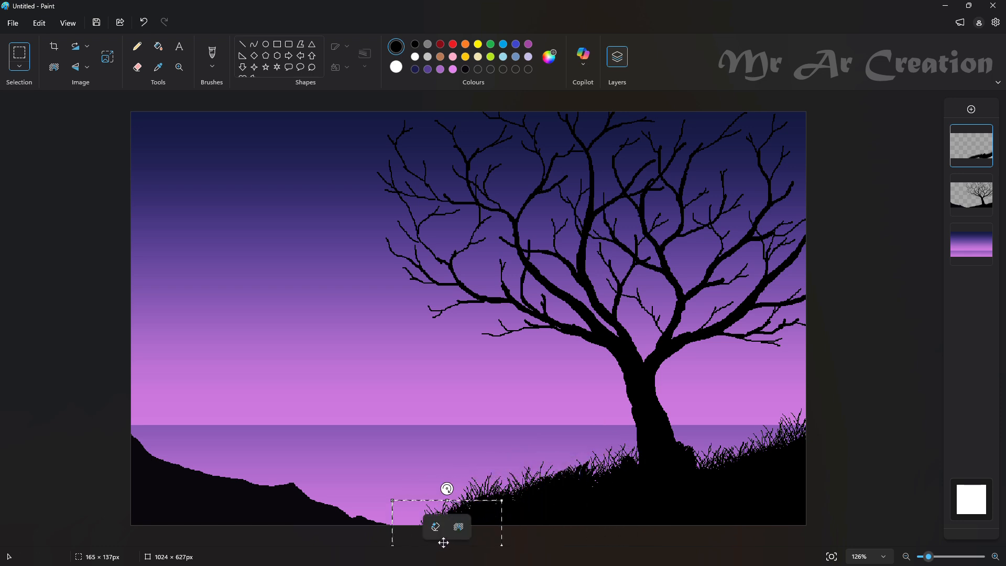
pyautogui.moveTo(500, 509); pyautogui.dragTo(646, 481)
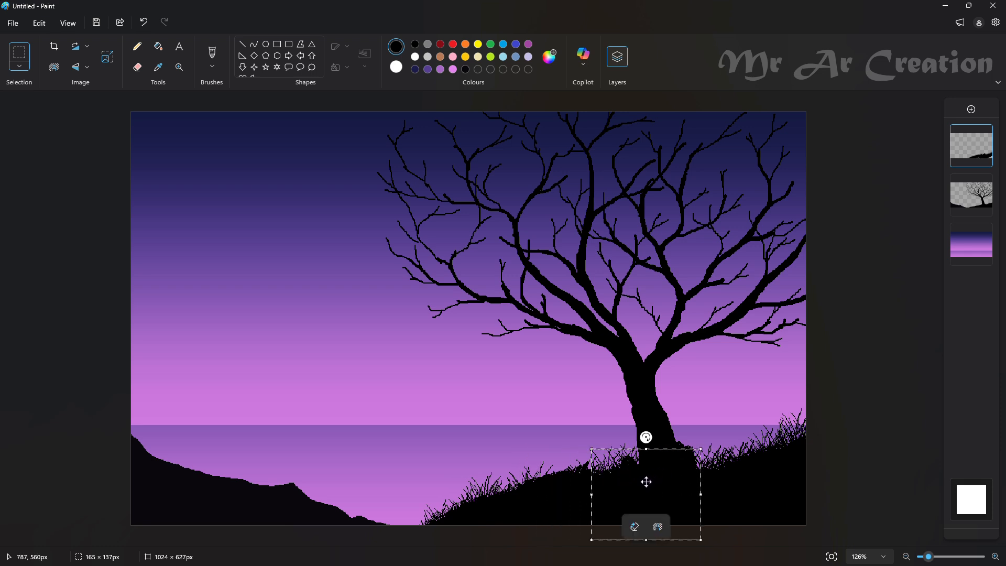
pyautogui.moveTo(539, 497); pyautogui.dragTo(529, 484)
pyautogui.hotkey('ctrl', 'z')
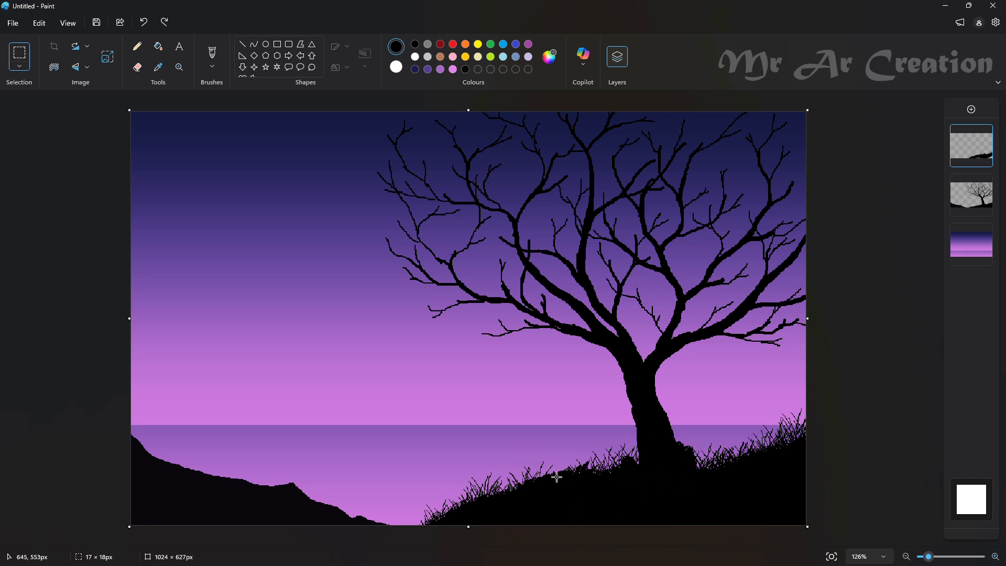
pyautogui.hotkey('ctrl', 'z')
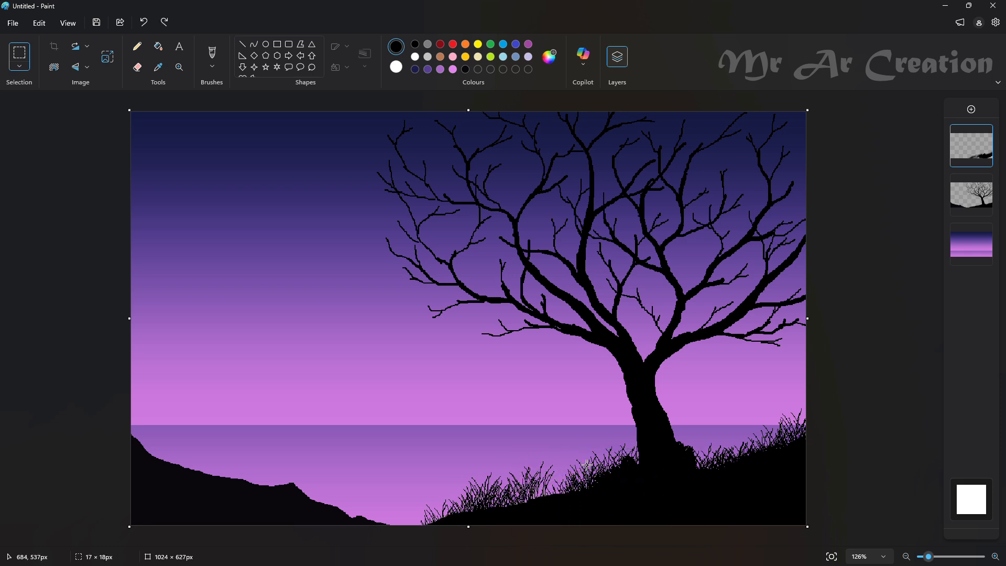
# - Select the grass near the shore and shift a copy up the slope toward the tree to thicken it
pyautogui.moveTo(443, 455); pyautogui.dragTo(545, 524)
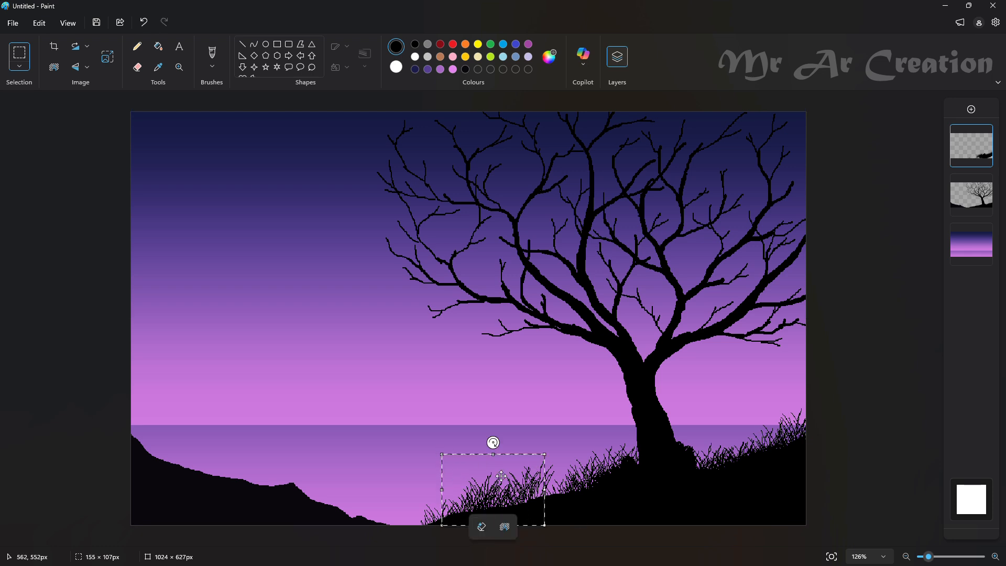
pyautogui.moveTo(501, 476); pyautogui.dragTo(537, 474)
pyautogui.hotkey('ctrl', 'z')
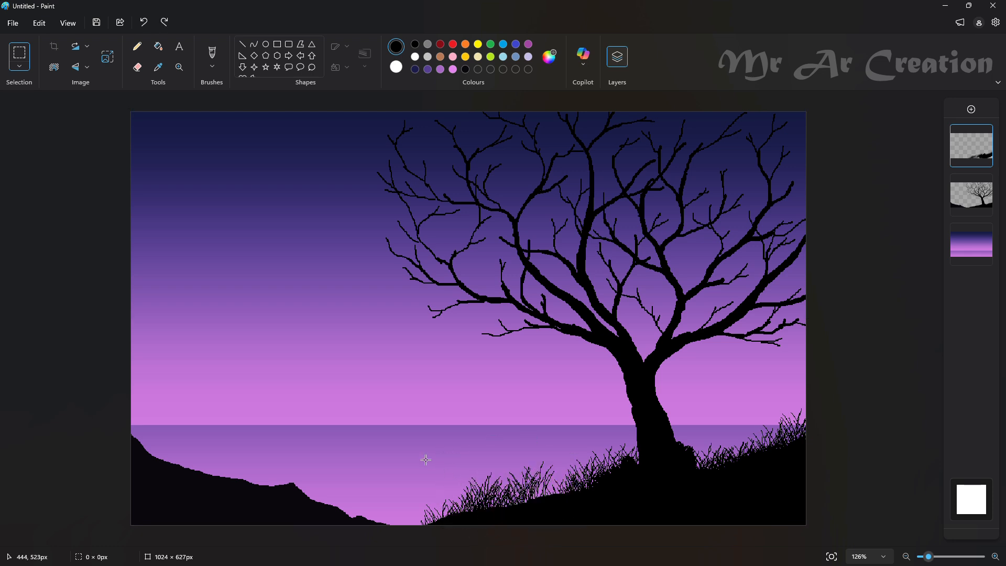
pyautogui.moveTo(423, 449); pyautogui.dragTo(585, 519)
pyautogui.moveTo(517, 491)
pyautogui.mouseDown()
pyautogui.moveTo(558, 489)
pyautogui.moveTo(473, 520)
pyautogui.moveTo(503, 496)
pyautogui.moveTo(509, 503)
pyautogui.moveTo(491, 499)
pyautogui.moveTo(575, 485)
pyautogui.mouseUp()
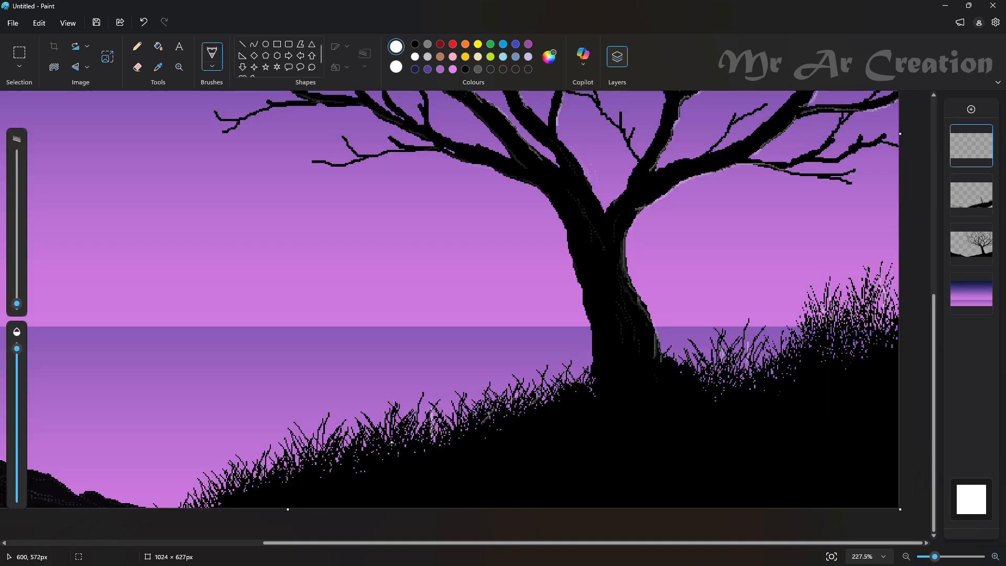
# - Draw a loose tuft of mixed black and white grass blades over the lake with the Pencil
pyautogui.click(831, 557)
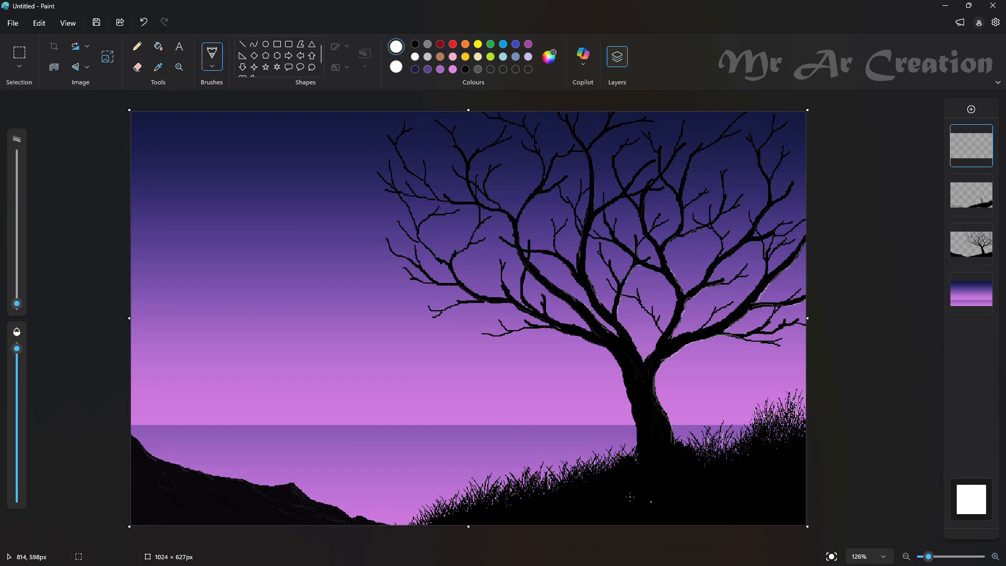
pyautogui.click(138, 46)
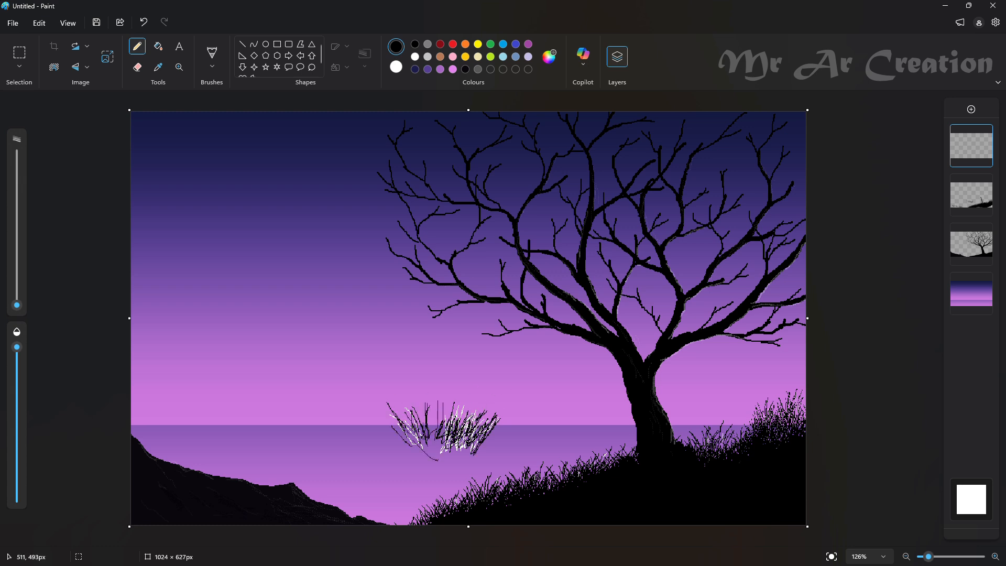
# - Move the outer parts of the black-and-white tuft together farther left over the water and delete the leftover middle blades
pyautogui.click(19, 53)
pyautogui.moveTo(365, 378); pyautogui.dragTo(388, 424)
pyautogui.moveTo(427, 468); pyautogui.dragTo(427, 472)
pyautogui.moveTo(400, 428); pyautogui.dragTo(306, 408)
pyautogui.moveTo(444, 396); pyautogui.dragTo(519, 458)
pyautogui.moveTo(480, 424); pyautogui.dragTo(362, 403)
pyautogui.moveTo(414, 381); pyautogui.dragTo(475, 468)
pyautogui.rightClick(441, 428)
pyautogui.click(484, 317)
# - Cut the assembled black-and-white tuft, about 197 × 134 px, and paste it onto a new layer
pyautogui.moveTo(273, 357); pyautogui.dragTo(404, 446)
pyautogui.hotkey('ctrl', 'x')
pyautogui.click(971, 110)
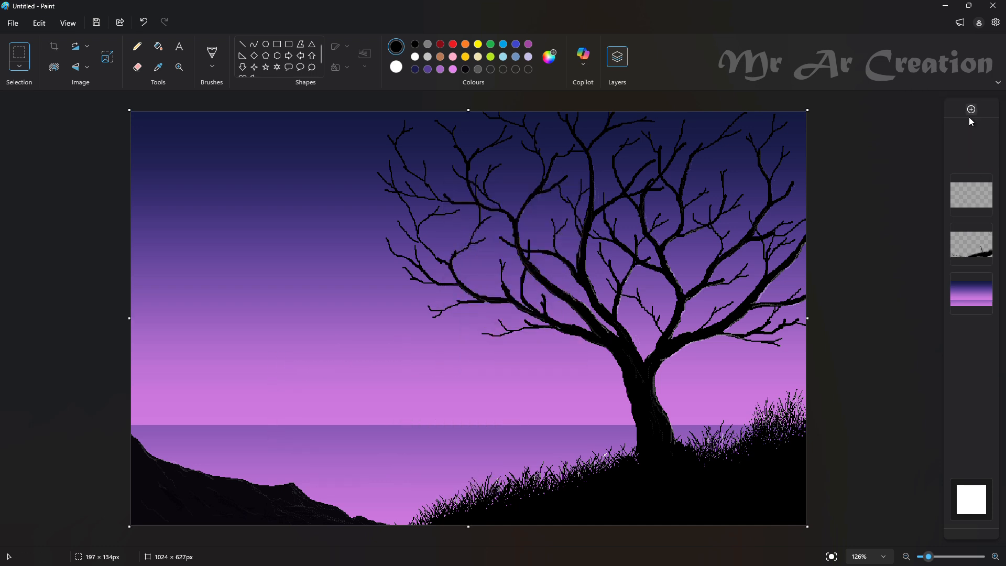
pyautogui.hotkey('ctrl', 'v')
# - Place the tuft's layer beneath the foreground grass layer and stamp the tuft along the right-hand hill's grass line
pyautogui.moveTo(228, 164); pyautogui.dragTo(796, 428)
pyautogui.moveTo(971, 156); pyautogui.dragTo(971, 243)
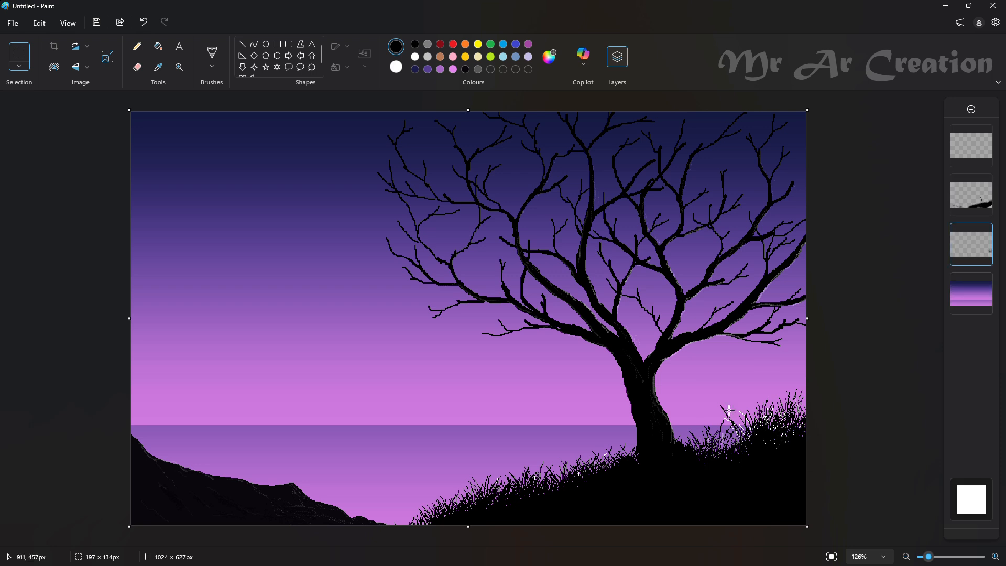
pyautogui.moveTo(714, 382); pyautogui.dragTo(804, 472)
pyautogui.moveTo(764, 429); pyautogui.dragTo(658, 462)
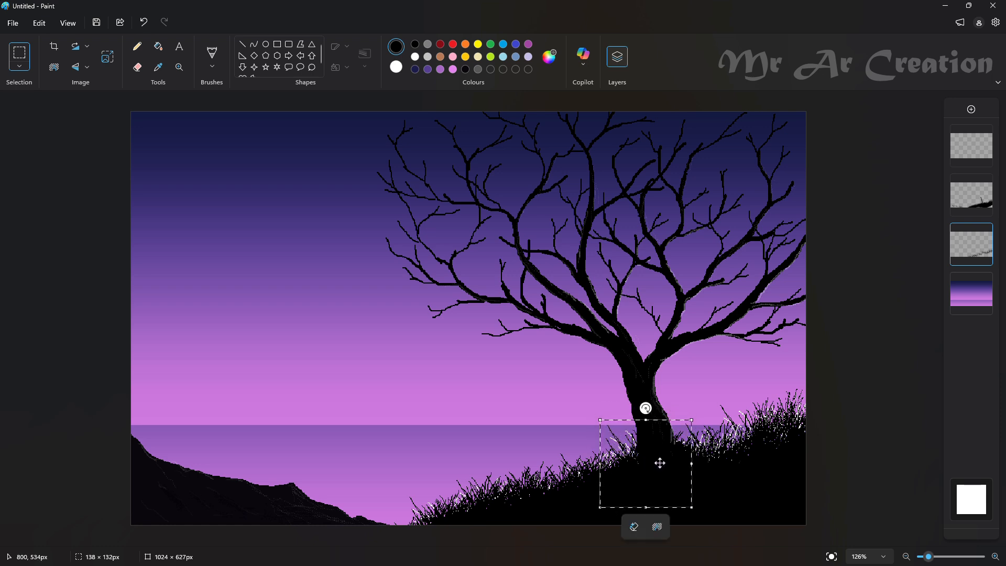
pyautogui.click(897, 416)
# - Add a new layer and brush faint white texture strokes over the trunk's base and the dark hill below it
pyautogui.click(137, 46)
pyautogui.click(215, 53)
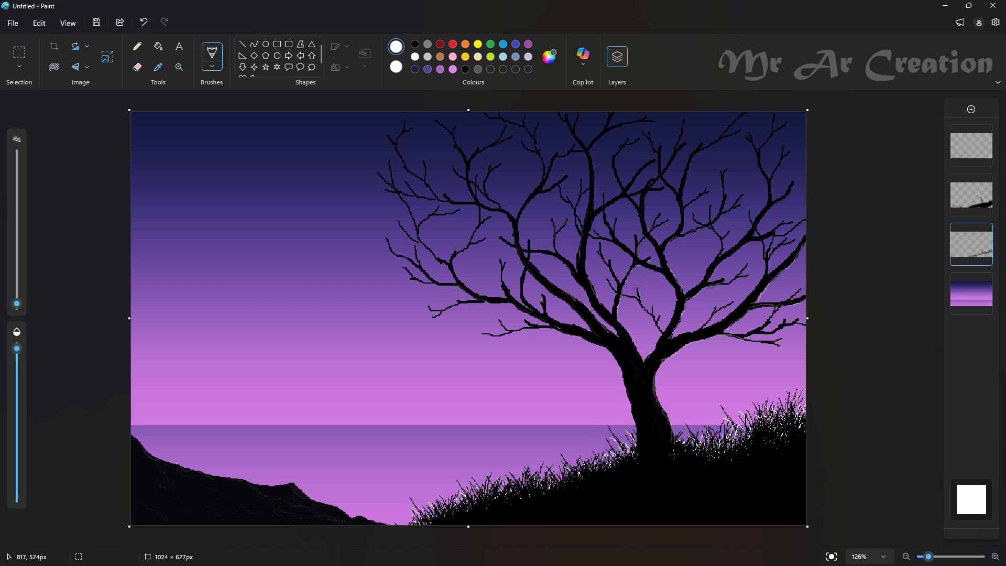
pyautogui.click(978, 205)
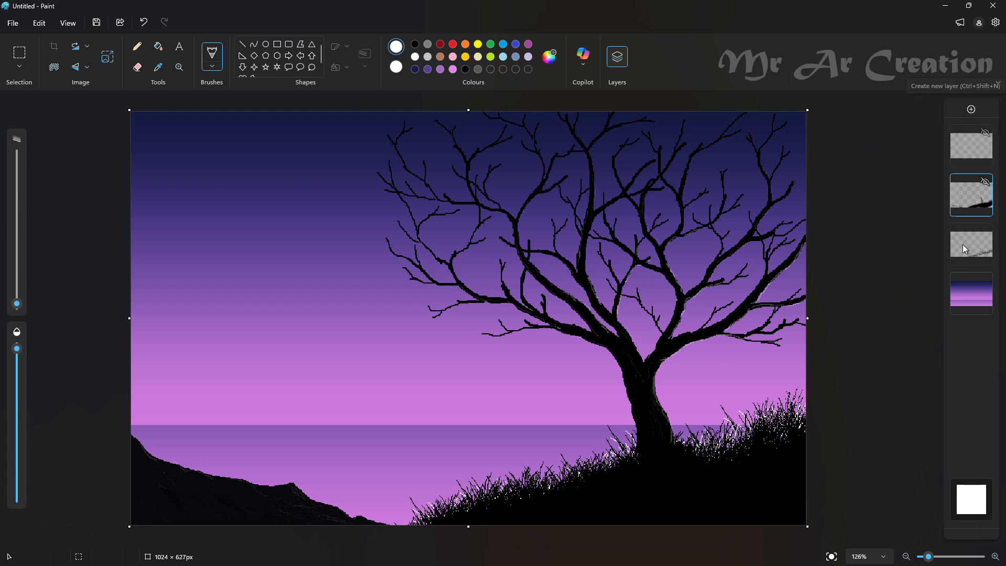
pyautogui.click(972, 109)
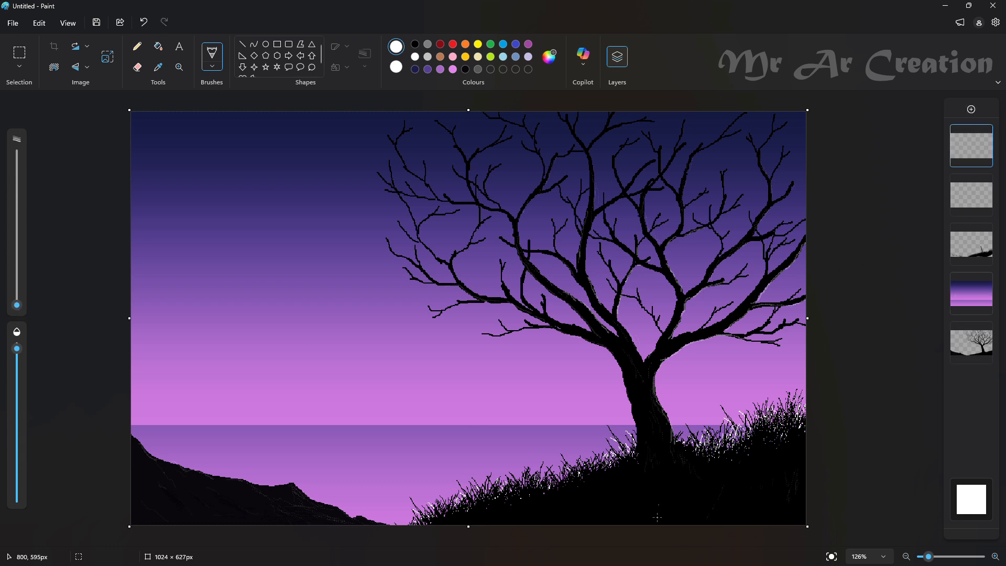
# - Try to delete the grassy area right of the trunk from the foreground grass layer
pyautogui.click(972, 246)
pyautogui.click(19, 52)
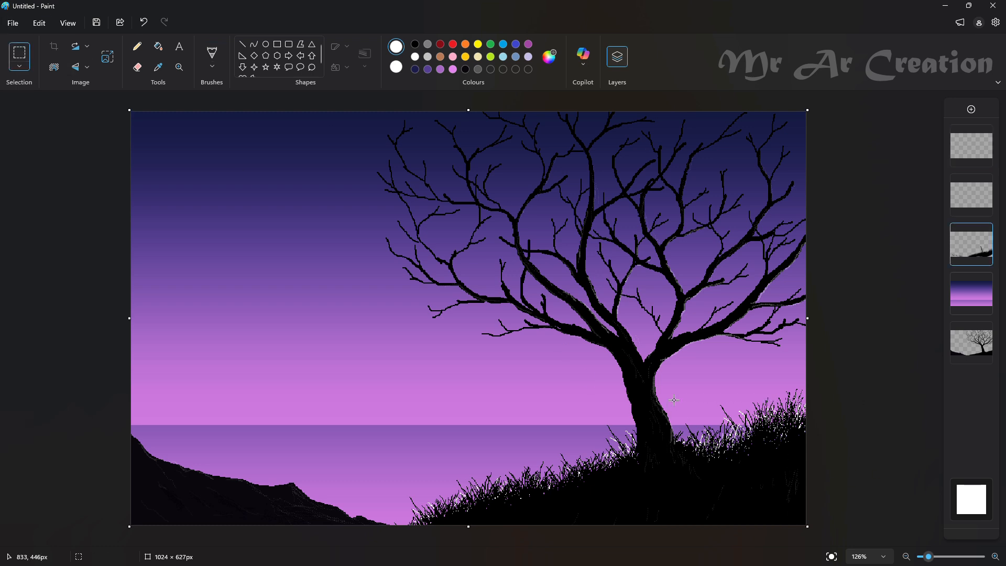
pyautogui.moveTo(680, 375); pyautogui.dragTo(807, 500)
pyautogui.press('Delete')
pyautogui.hotkey('ctrl', 'z')
pyautogui.moveTo(678, 381); pyautogui.dragTo(911, 513)
pyautogui.press('Delete')
pyautogui.hotkey('ctrl', 'z')
# - Try to remove the right-hand hill section from the tree layer and paste it onto the topmost layer
pyautogui.click(970, 343)
pyautogui.moveTo(712, 382); pyautogui.dragTo(862, 491)
pyautogui.press('Delete')
pyautogui.hotkey('ctrl', 'z')
pyautogui.moveTo(685, 382); pyautogui.dragTo(838, 454)
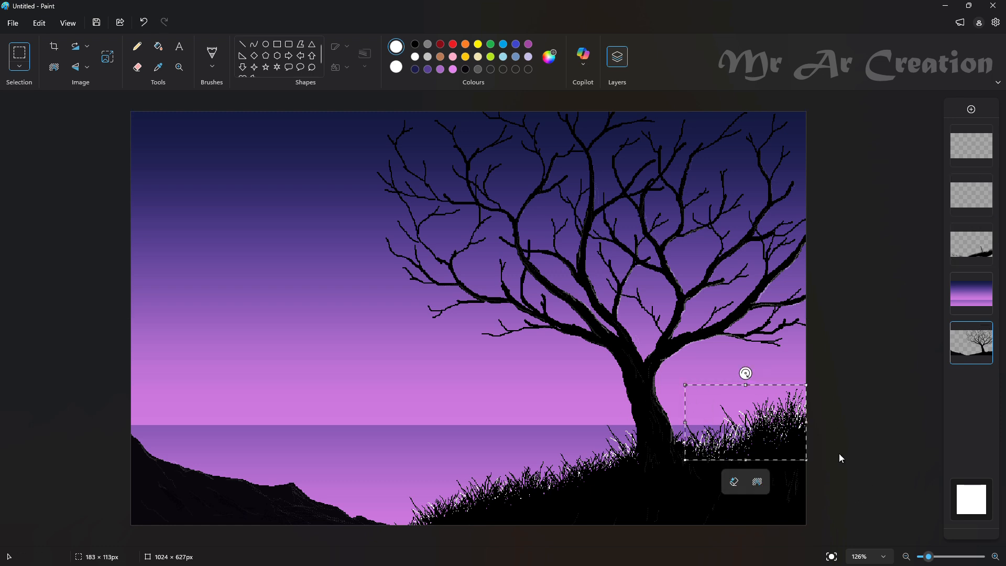
pyautogui.click(600, 508)
pyautogui.hotkey('ctrl', 'z')
pyautogui.click(968, 144)
pyautogui.hotkey('ctrl', 'v')
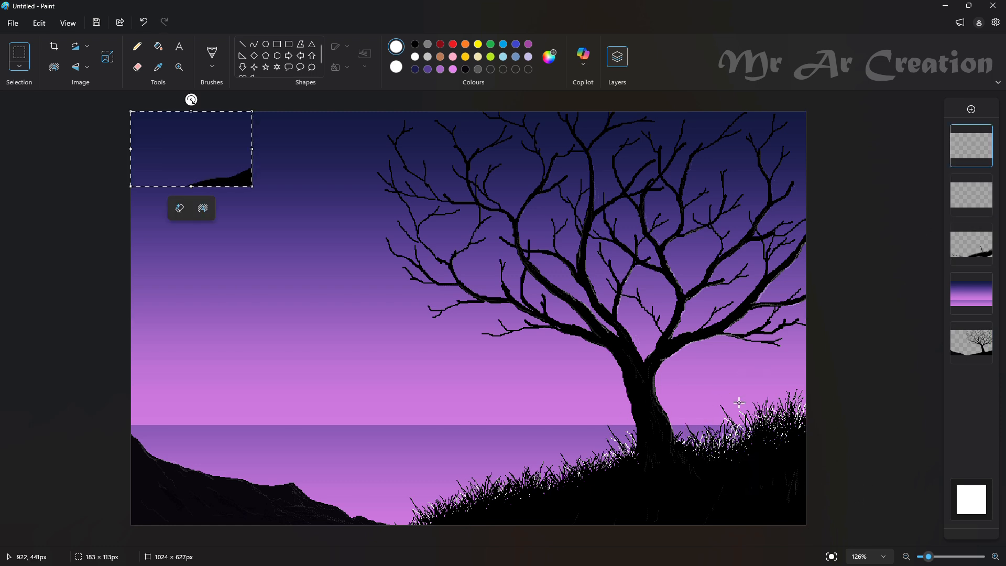
pyautogui.hotkey('ctrl', 'z')
# - Hide and show the foreground grass layer to check what lies behind it
pyautogui.click(967, 240)
pyautogui.click(985, 260)
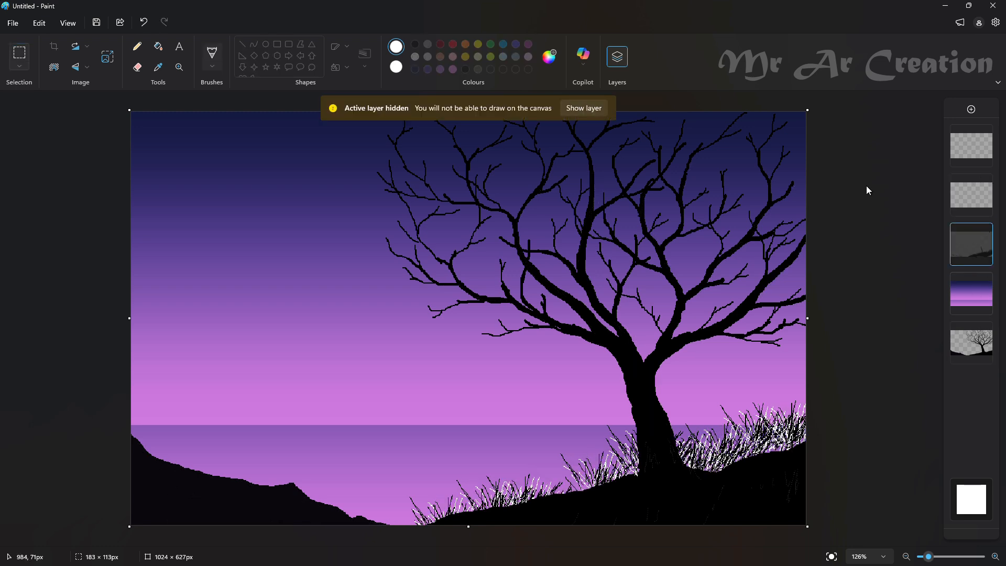
pyautogui.click(987, 232)
# - Merge the two white highlight layers together and down into the foreground grass layer
pyautogui.rightClick(967, 144)
pyautogui.click(870, 190)
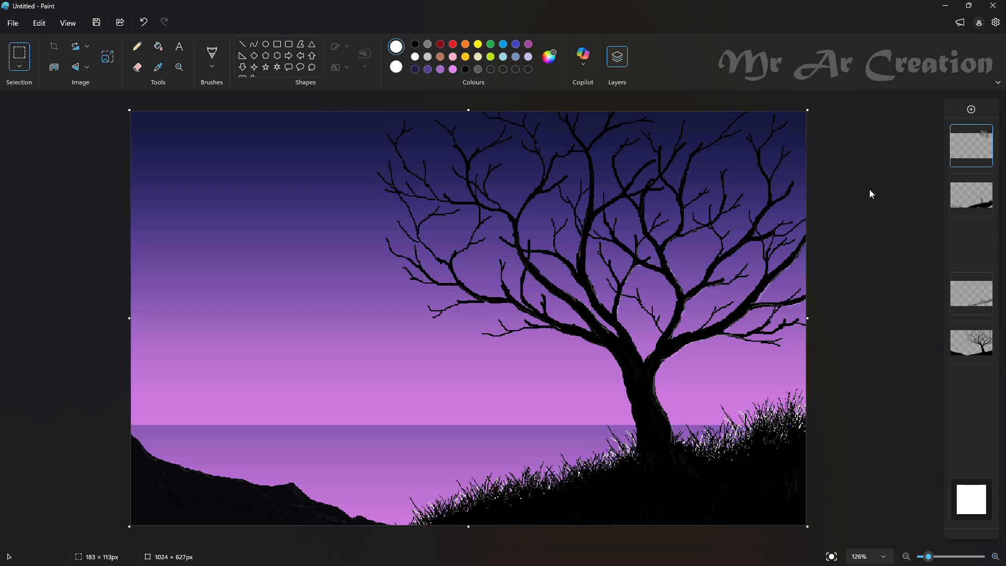
pyautogui.rightClick(968, 199)
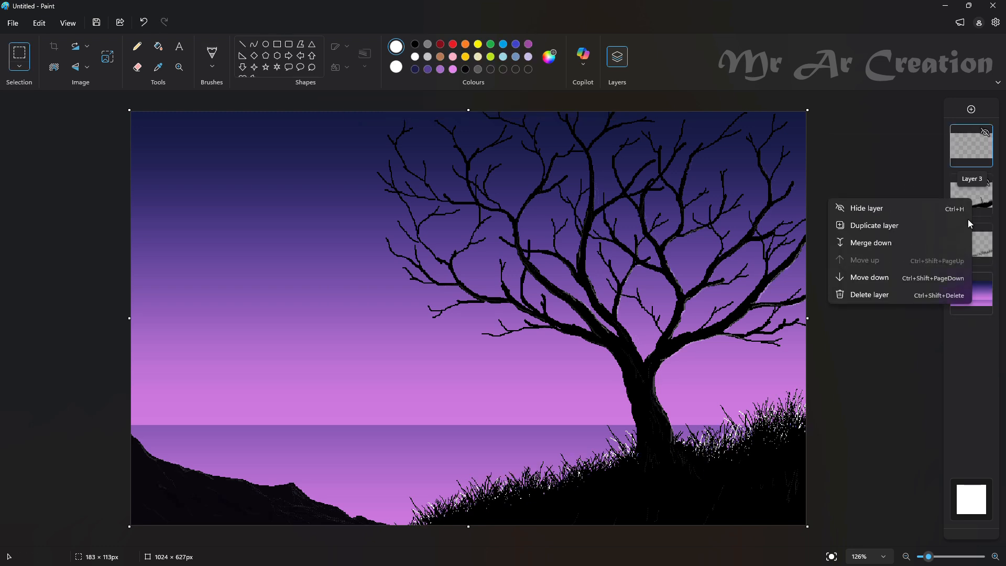
pyautogui.click(869, 243)
pyautogui.click(967, 193)
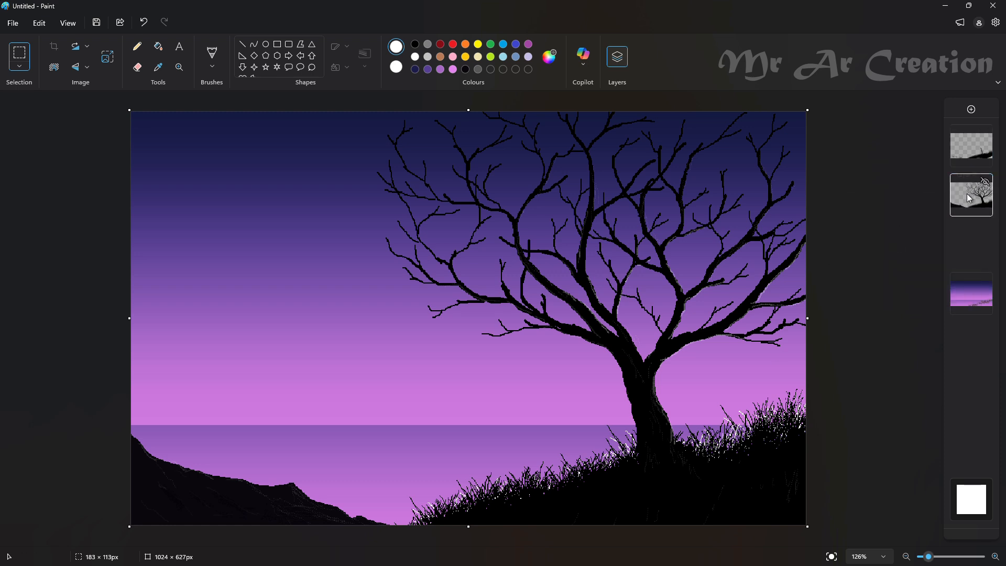
# - Try to paste a copy of the hill section right of the trunk, and add a new top layer
pyautogui.moveTo(695, 386); pyautogui.dragTo(899, 490)
pyautogui.hotkey('ctrl', 'c')
pyautogui.hotkey('ctrl', 'v')
pyautogui.moveTo(191, 160); pyautogui.dragTo(761, 438)
pyautogui.click(970, 109)
pyautogui.hotkey('ctrl', 'v')
pyautogui.moveTo(187, 164); pyautogui.dragTo(754, 458)
# - Sketch a tuft of thin black and white grass blades over the sky and place copies of it, including one on the hill's right edge
pyautogui.click(137, 46)
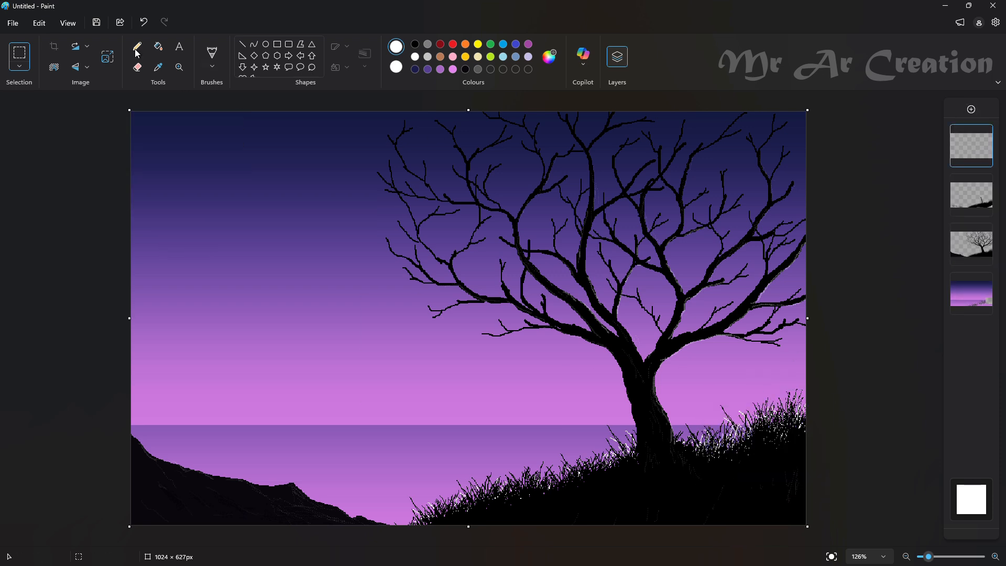
pyautogui.moveTo(311, 359); pyautogui.dragTo(326, 376)
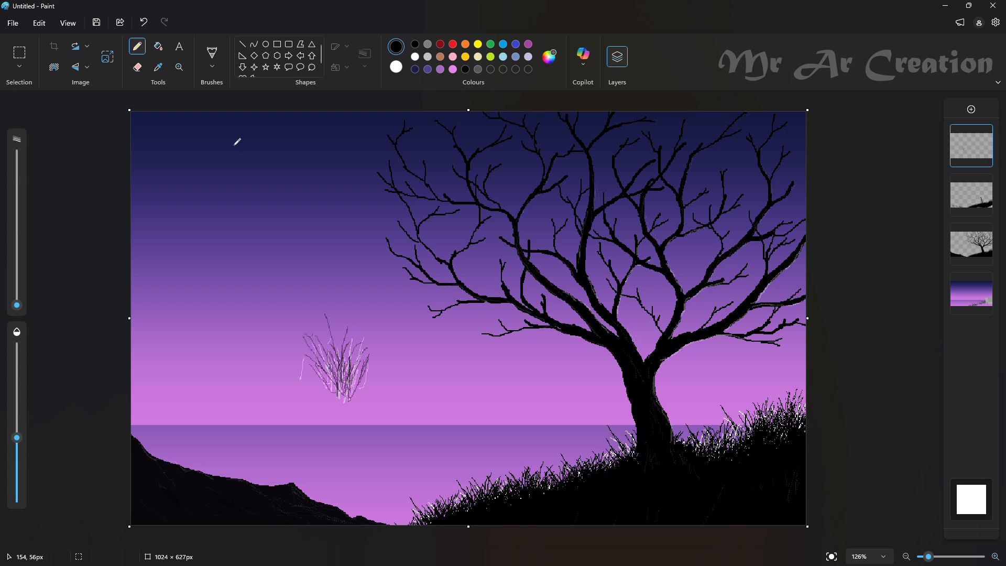
pyautogui.press('s')
pyautogui.moveTo(243, 292); pyautogui.dragTo(395, 434)
pyautogui.moveTo(344, 356)
pyautogui.mouseDown()
pyautogui.moveTo(784, 452)
pyautogui.moveTo(721, 473)
pyautogui.mouseUp()
pyautogui.moveTo(705, 396); pyautogui.dragTo(247, 321)
# - Add black blades to the tuft copy over the left sky and move it beside the original tuft to form a clump
pyautogui.click(415, 44)
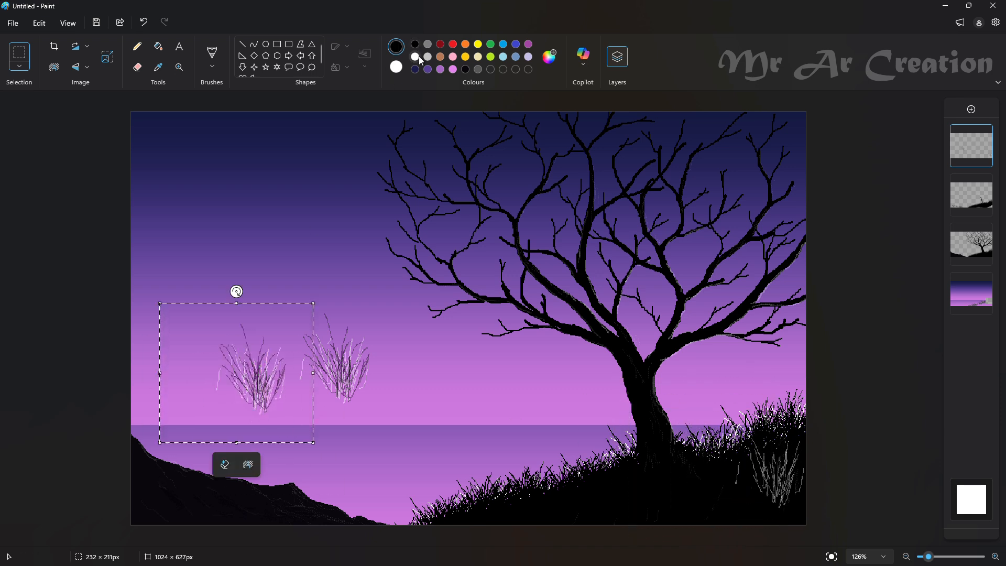
pyautogui.click(137, 46)
pyautogui.moveTo(259, 393)
pyautogui.mouseDown()
pyautogui.moveTo(257, 363)
pyautogui.moveTo(280, 335)
pyautogui.mouseUp()
pyautogui.click(20, 53)
pyautogui.moveTo(190, 313); pyautogui.dragTo(296, 426)
pyautogui.moveTo(258, 371)
pyautogui.mouseDown()
pyautogui.moveTo(342, 369)
pyautogui.moveTo(332, 371)
pyautogui.mouseUp()
# - Move the grass clump onto the right-hand hill and fill the slope around the trunk with overlapping copies of it
pyautogui.moveTo(212, 232); pyautogui.dragTo(435, 465)
pyautogui.moveTo(344, 309)
pyautogui.mouseDown()
pyautogui.moveTo(793, 409)
pyautogui.moveTo(763, 411)
pyautogui.mouseUp()
pyautogui.moveTo(792, 450); pyautogui.dragTo(807, 423)
pyautogui.click(908, 424)
pyautogui.moveTo(708, 406); pyautogui.dragTo(807, 526)
pyautogui.moveTo(768, 453)
pyautogui.mouseDown()
pyautogui.moveTo(741, 515)
pyautogui.moveTo(611, 461)
pyautogui.moveTo(479, 487)
pyautogui.moveTo(765, 422)
pyautogui.moveTo(835, 453)
pyautogui.moveTo(659, 462)
pyautogui.mouseUp()
pyautogui.click(891, 445)
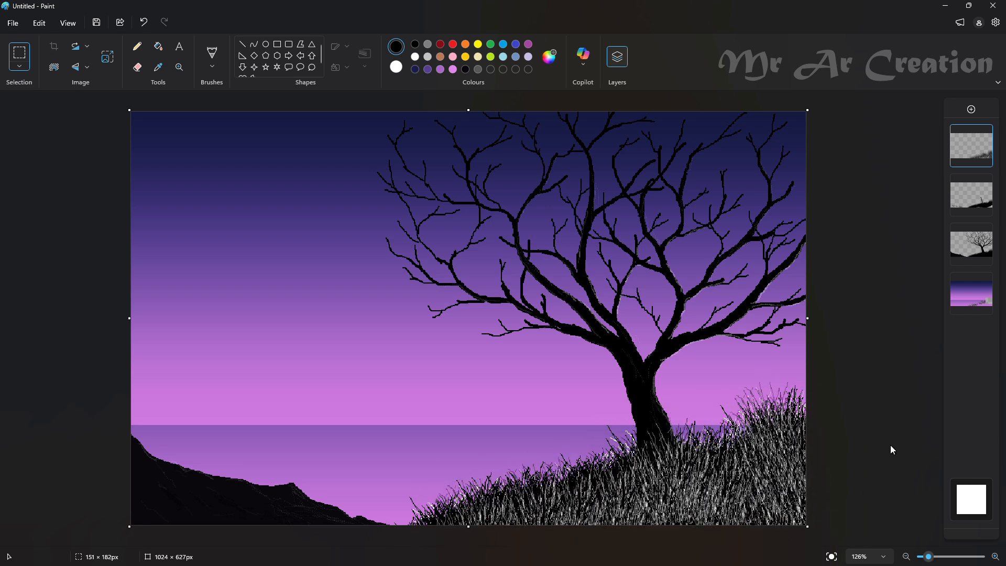
# - Draw a small black grass tuft above the water's horizon and extend the hill's grass down its lower left slope with pasted patches
pyautogui.click(138, 47)
pyautogui.moveTo(290, 371); pyautogui.dragTo(313, 418)
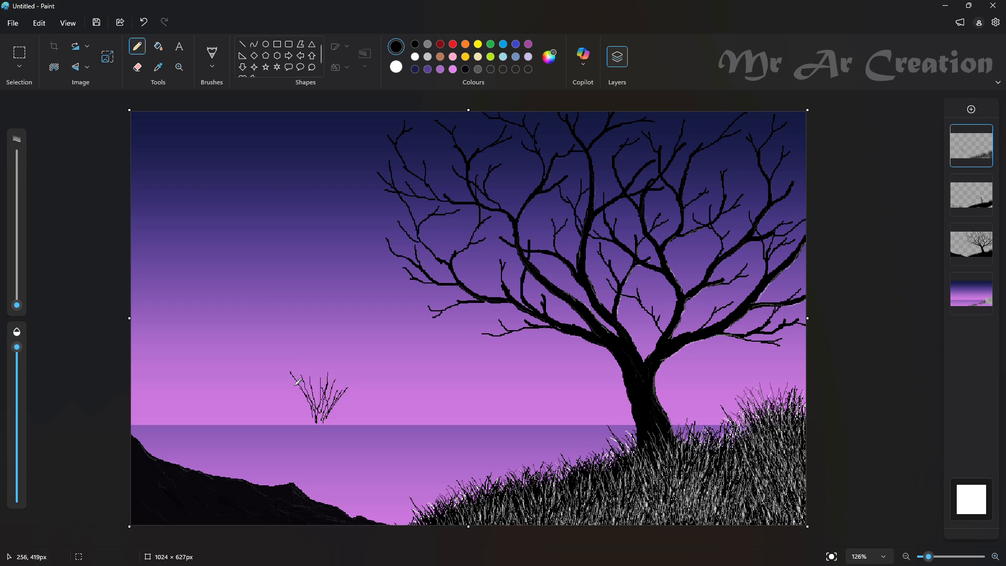
pyautogui.click(19, 52)
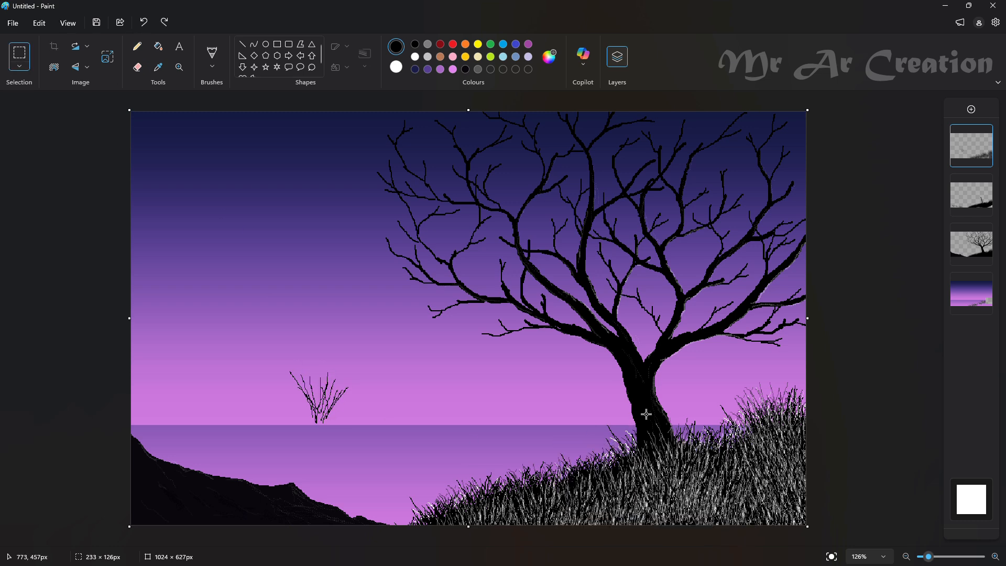
pyautogui.hotkey('ctrl', 'v')
pyautogui.moveTo(752, 450)
pyautogui.mouseDown()
pyautogui.moveTo(713, 451)
pyautogui.moveTo(631, 492)
pyautogui.moveTo(581, 481)
pyautogui.moveTo(426, 528)
pyautogui.mouseUp()
pyautogui.moveTo(462, 455)
pyautogui.mouseDown()
pyautogui.moveTo(448, 455)
pyautogui.moveTo(300, 183)
pyautogui.mouseUp()
# - Trim the left strip off the grass patch pasted over the sky and move the rest onto the hill's lower slope
pyautogui.click(171, 227)
pyautogui.moveTo(170, 227); pyautogui.dragTo(225, 378)
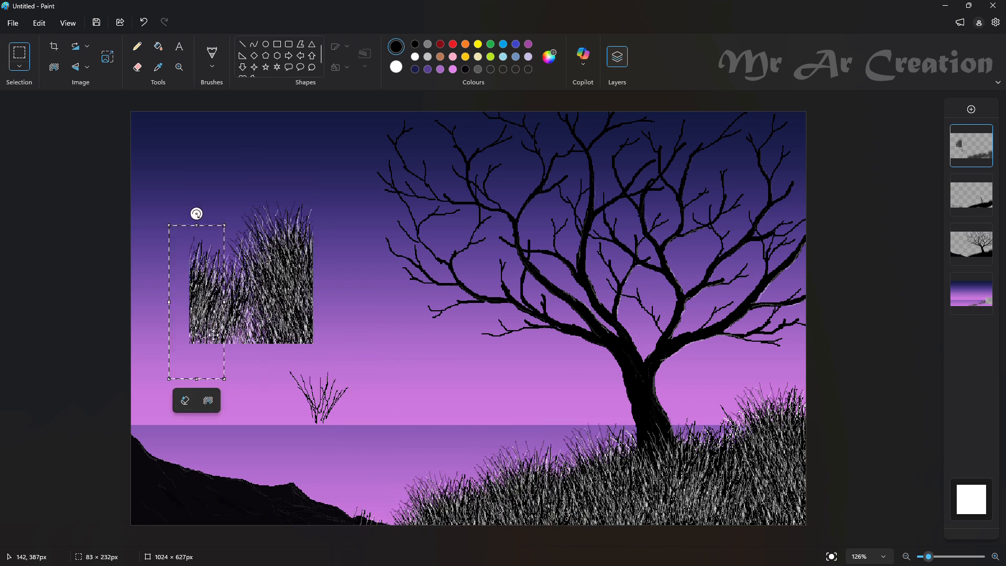
pyautogui.rightClick(199, 315)
pyautogui.click(220, 326)
pyautogui.moveTo(196, 162); pyautogui.dragTo(332, 341)
pyautogui.moveTo(301, 193)
pyautogui.mouseDown()
pyautogui.moveTo(427, 476)
pyautogui.moveTo(411, 495)
pyautogui.moveTo(449, 480)
pyautogui.moveTo(399, 506)
pyautogui.moveTo(426, 495)
pyautogui.mouseUp()
pyautogui.click(484, 365)
# - Darken the hill's grass with overlapping copies of the black tuft and delete the leftover tuft over the sky
pyautogui.moveTo(345, 432); pyautogui.dragTo(351, 432)
pyautogui.moveTo(317, 404); pyautogui.dragTo(349, 411)
pyautogui.moveTo(271, 360); pyautogui.dragTo(410, 456)
pyautogui.moveTo(299, 410); pyautogui.dragTo(878, 504)
pyautogui.moveTo(173, 316); pyautogui.dragTo(417, 453)
pyautogui.rightClick(376, 440)
pyautogui.click(442, 316)
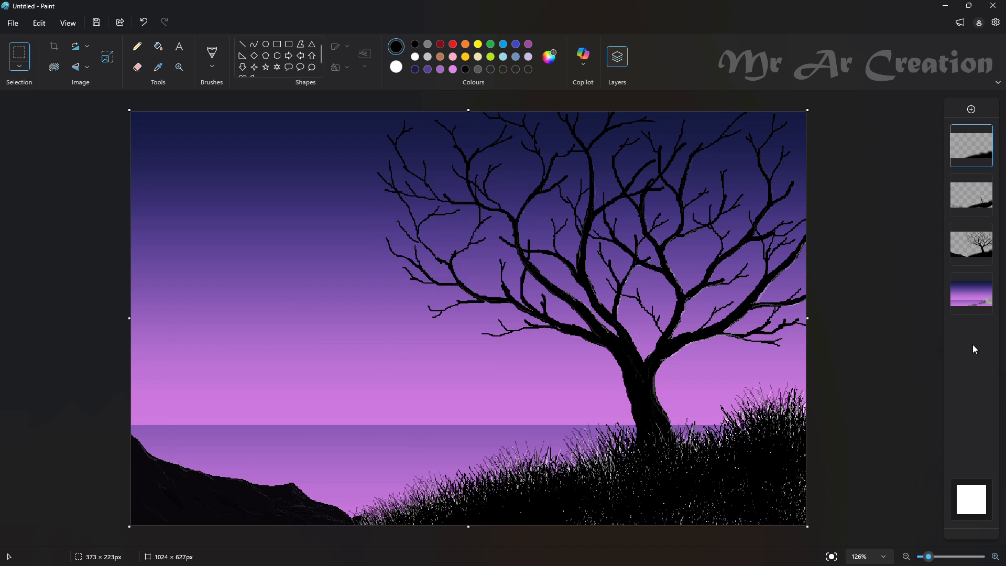
# - Draw a solid white circle about 59 × 59 px as the moon, right of the trunk below the branches
pyautogui.click(266, 44)
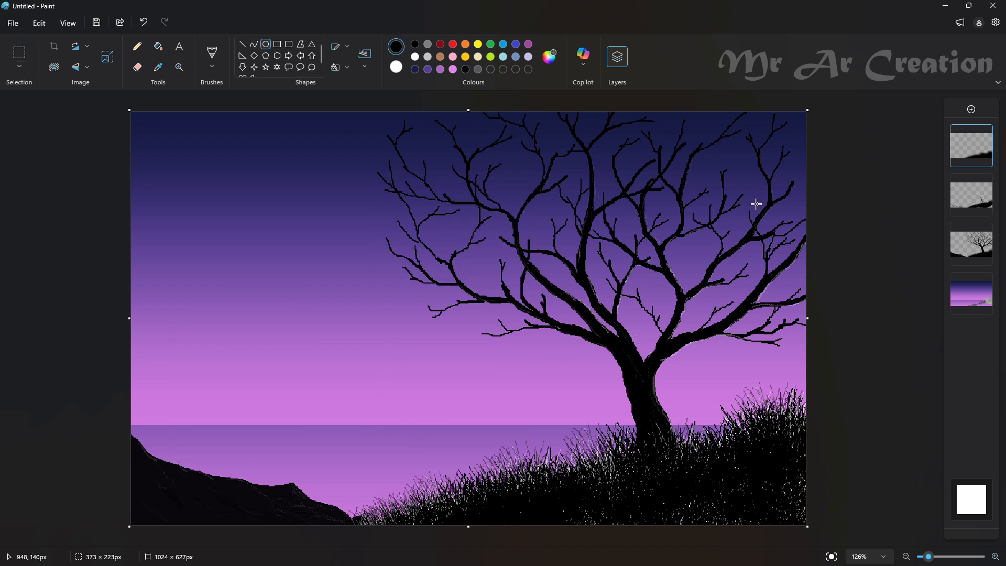
pyautogui.moveTo(744, 369); pyautogui.dragTo(761, 344)
pyautogui.click(415, 56)
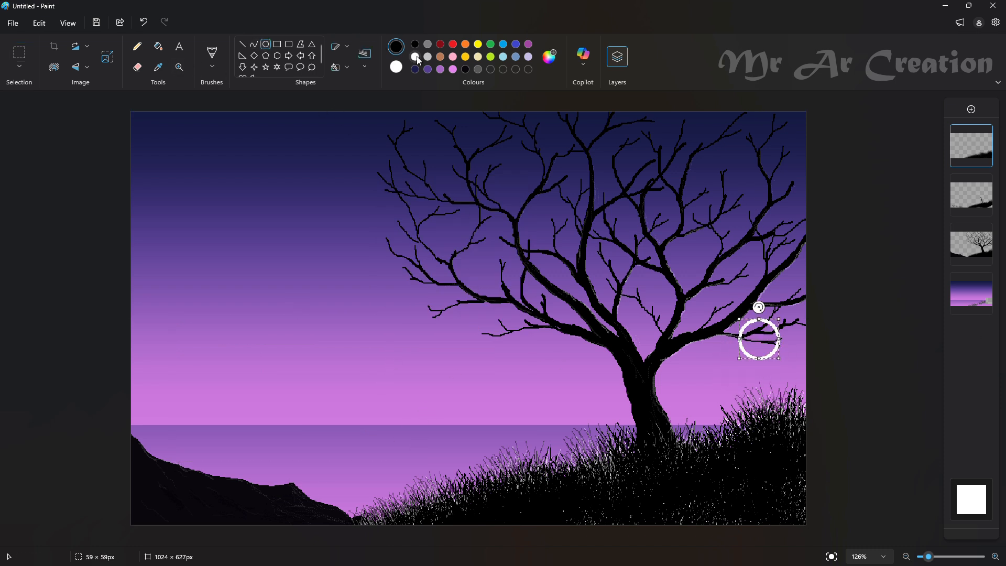
pyautogui.click(340, 68)
pyautogui.click(357, 114)
pyautogui.click(970, 143)
pyautogui.moveTo(714, 285)
pyautogui.mouseDown()
pyautogui.moveTo(788, 382)
pyautogui.moveTo(822, 389)
pyautogui.mouseUp()
pyautogui.hotkey('ctrl', 'z')
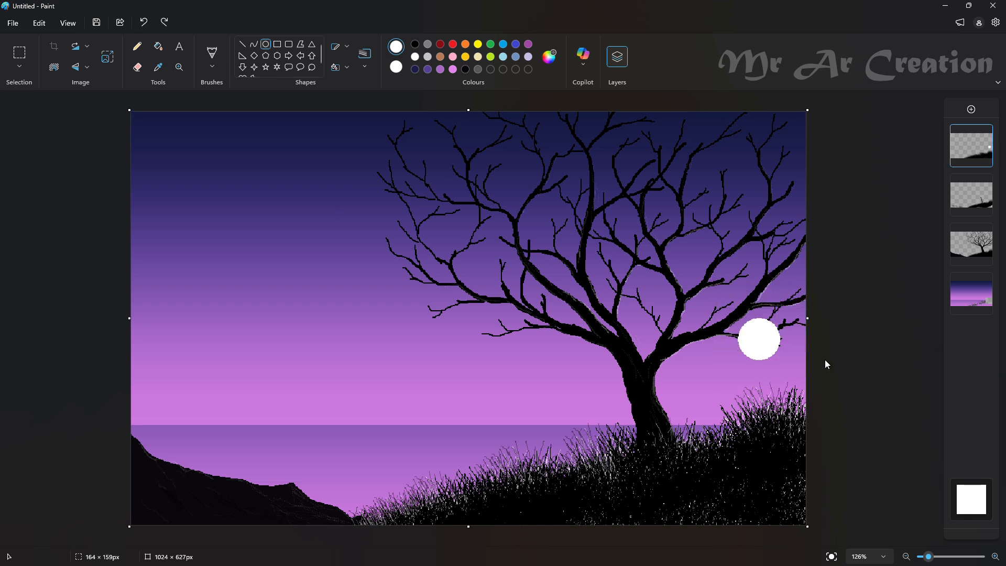
# - Move the moon onto its own new layer and place that layer directly beneath the tree layer
pyautogui.click(24, 57)
pyautogui.moveTo(719, 295); pyautogui.dragTo(799, 385)
pyautogui.hotkey('ctrl', 'x')
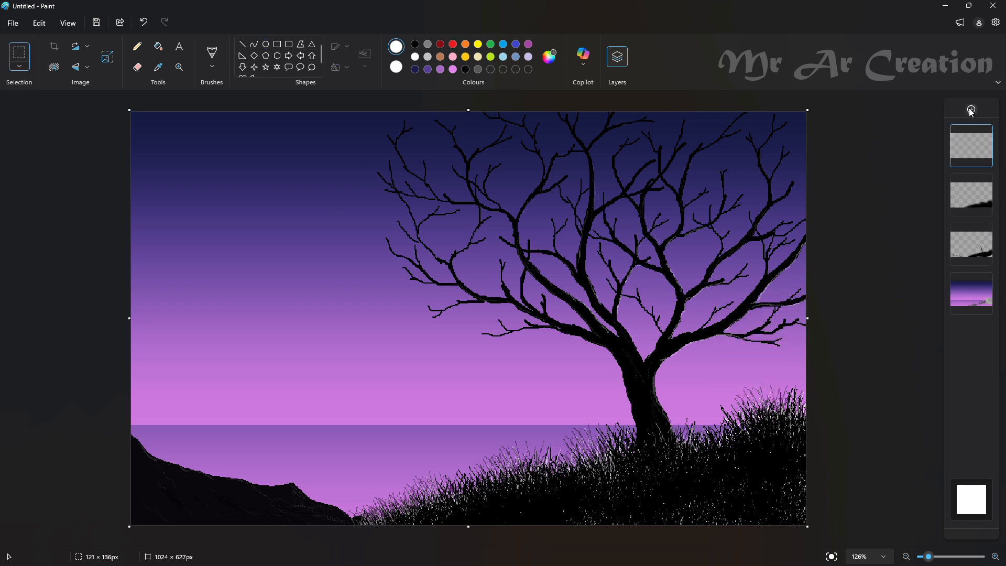
pyautogui.hotkey('ctrl', 'v')
pyautogui.moveTo(213, 192); pyautogui.dragTo(789, 375)
pyautogui.moveTo(972, 146); pyautogui.dragTo(970, 253)
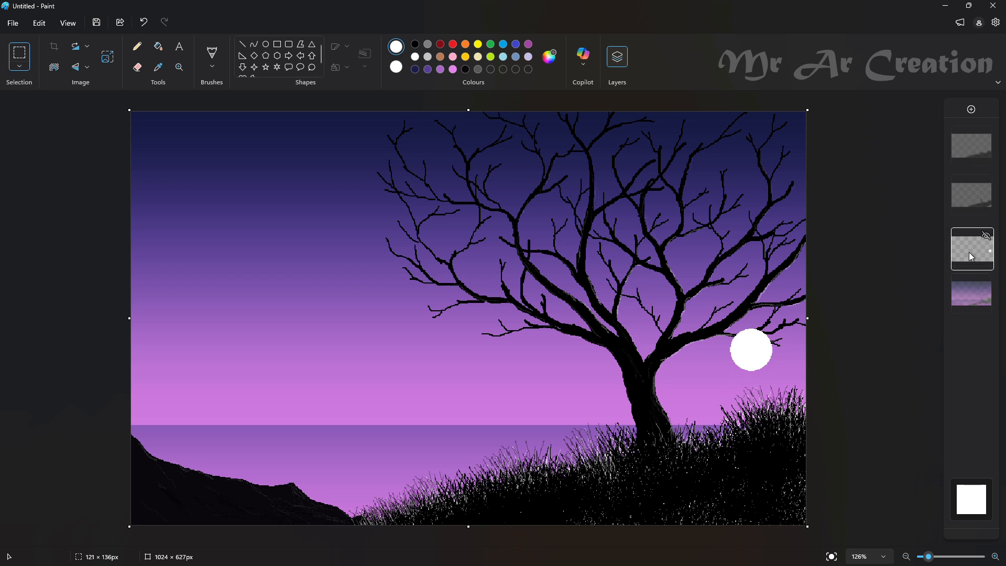
# - Draw a thin straight white line along the horizon where the sky meets the water
pyautogui.click(244, 44)
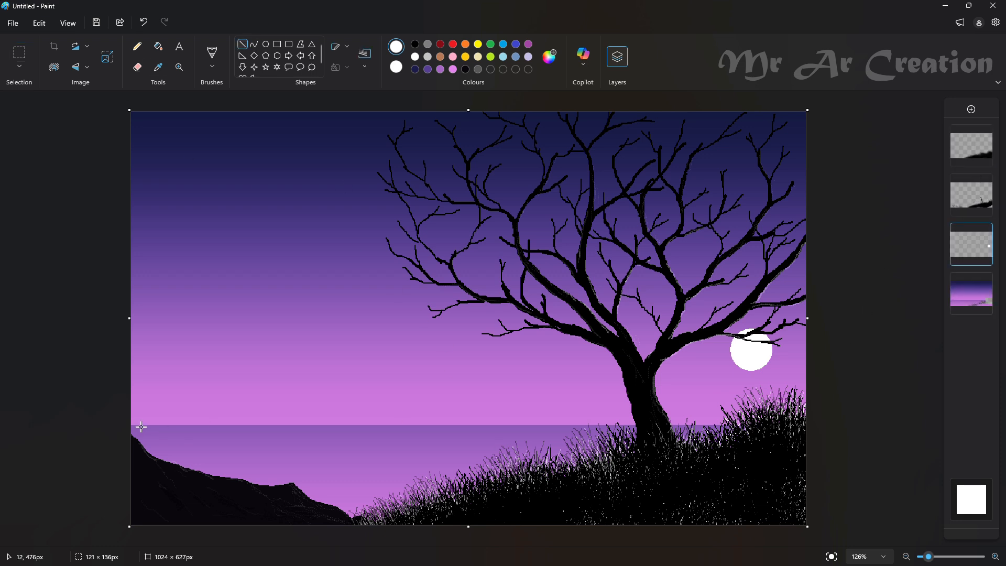
pyautogui.moveTo(155, 426); pyautogui.dragTo(902, 427)
pyautogui.moveTo(442, 426); pyautogui.dragTo(443, 425)
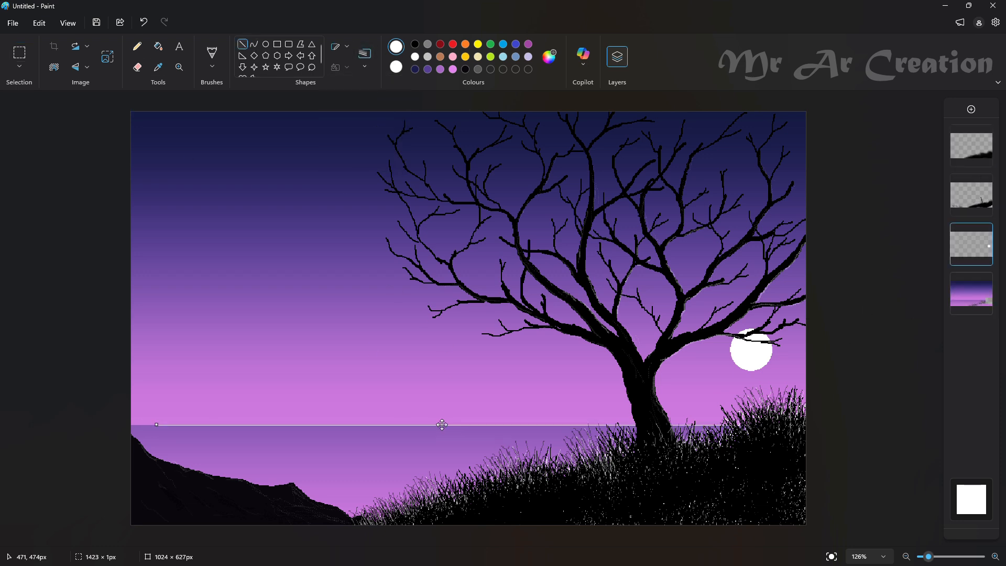
# - Draw short white and light grey horizontal ripple lines across the water and erase small gaps to break up the lines
pyautogui.moveTo(281, 431); pyautogui.dragTo(371, 432)
pyautogui.moveTo(435, 450); pyautogui.dragTo(553, 451)
pyautogui.moveTo(483, 431); pyautogui.dragTo(582, 431)
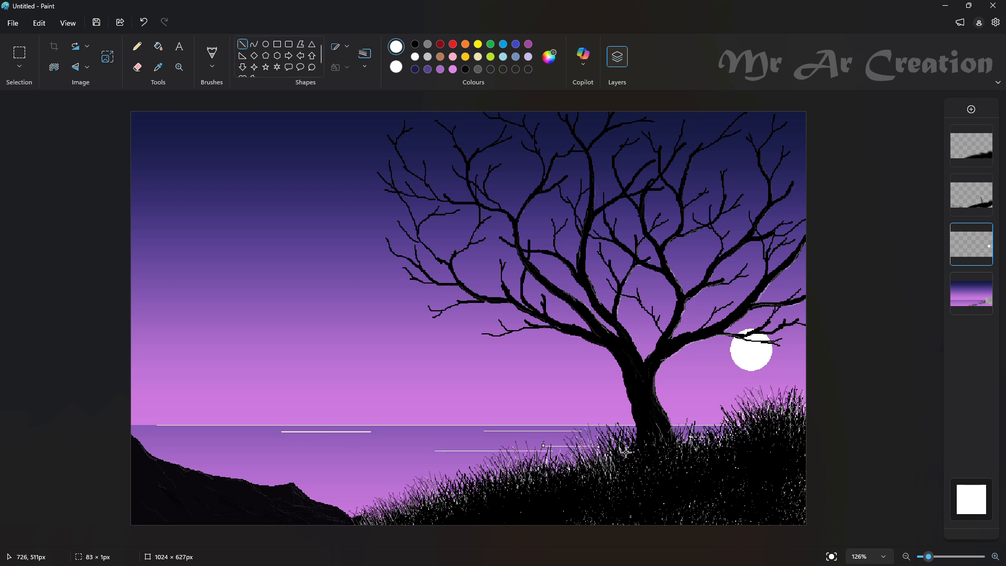
pyautogui.moveTo(394, 463); pyautogui.dragTo(520, 464)
pyautogui.moveTo(399, 479); pyautogui.dragTo(457, 478)
pyautogui.moveTo(397, 489); pyautogui.dragTo(499, 490)
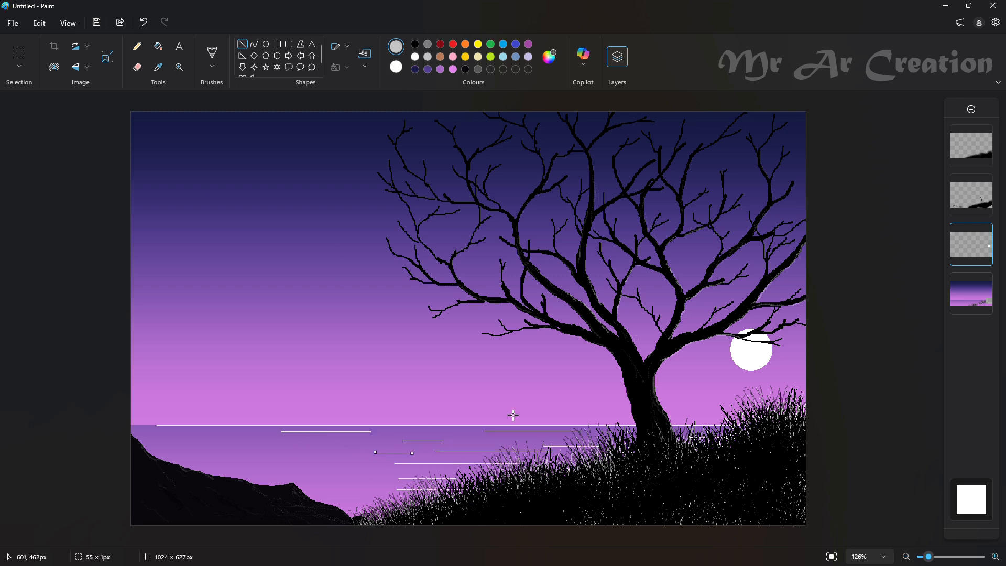
pyautogui.moveTo(450, 435); pyautogui.dragTo(489, 434)
pyautogui.moveTo(479, 446); pyautogui.dragTo(533, 446)
pyautogui.click(137, 67)
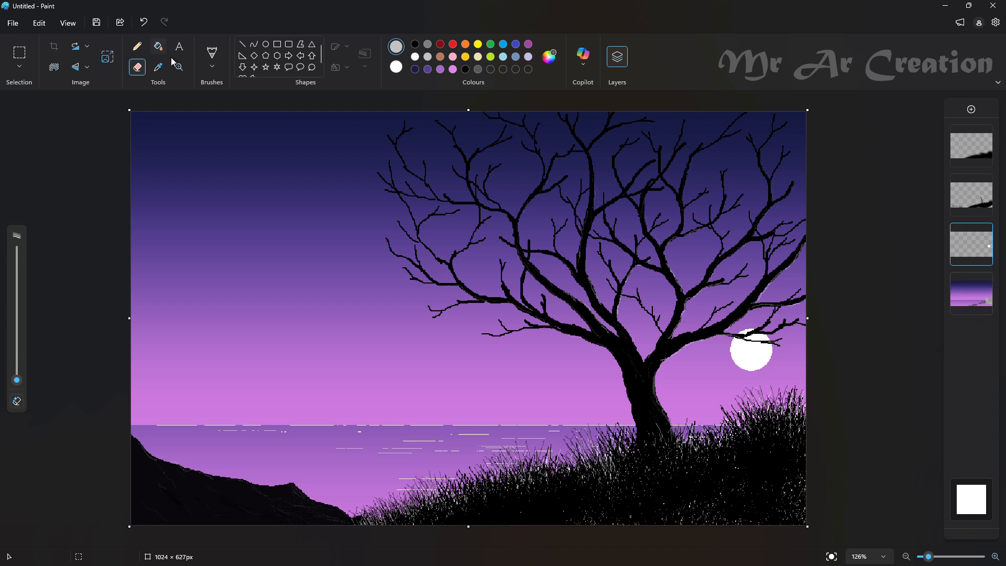
# - Dot white stars of varied sizes across the sky and scatter finer specks among them with a large brush
pyautogui.click(137, 46)
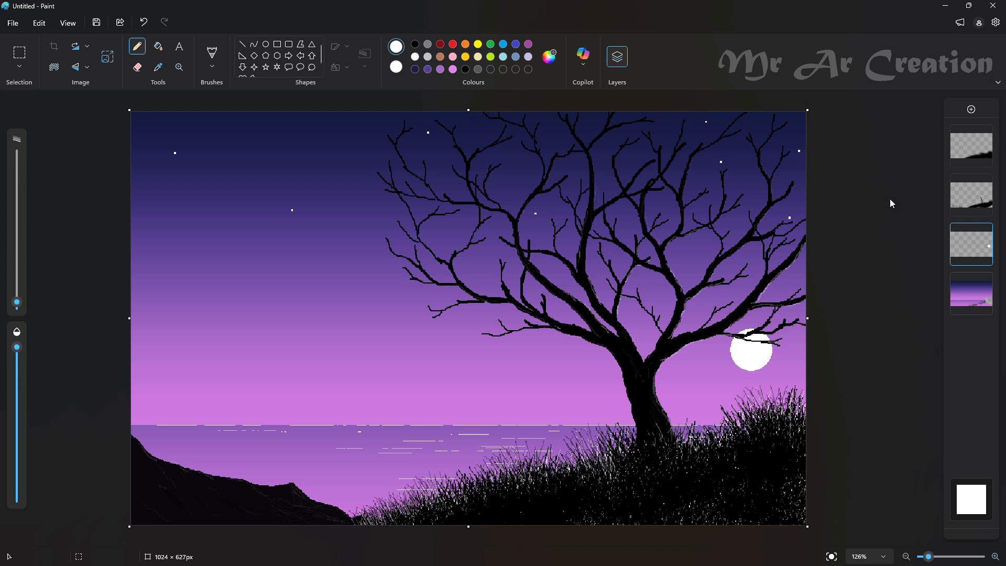
pyautogui.moveTo(16, 301)
pyautogui.mouseDown()
pyautogui.moveTo(23, 291)
pyautogui.moveTo(23, 307)
pyautogui.mouseUp()
pyautogui.click(294, 181)
pyautogui.moveTo(17, 304); pyautogui.dragTo(17, 155)
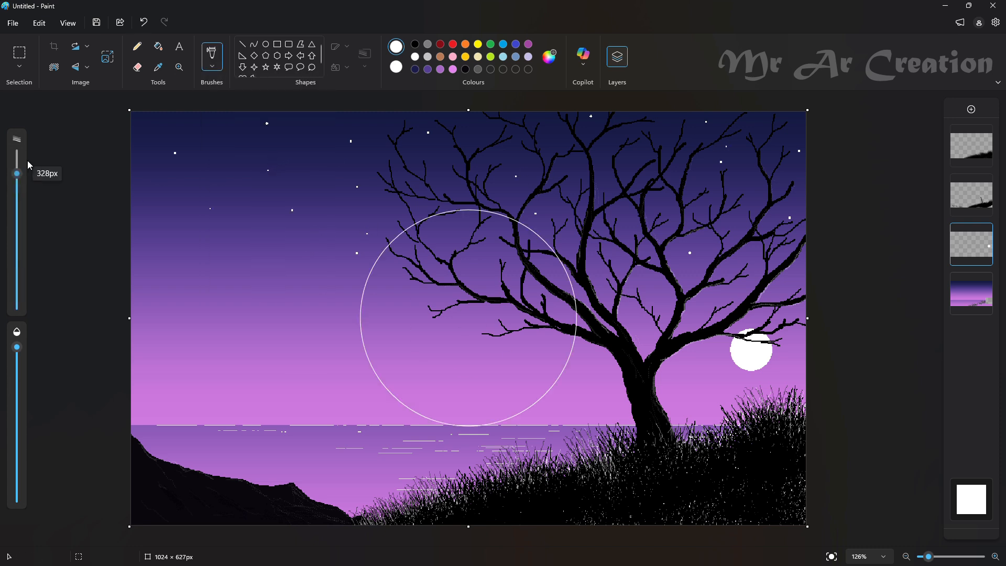
pyautogui.moveTo(721, 229)
pyautogui.mouseDown()
pyautogui.moveTo(346, 244)
pyautogui.moveTo(184, 134)
pyautogui.moveTo(197, 120)
pyautogui.mouseUp()
# - Draw several small white four-point stars in the left sky, between the branches and above the tree
pyautogui.click(254, 67)
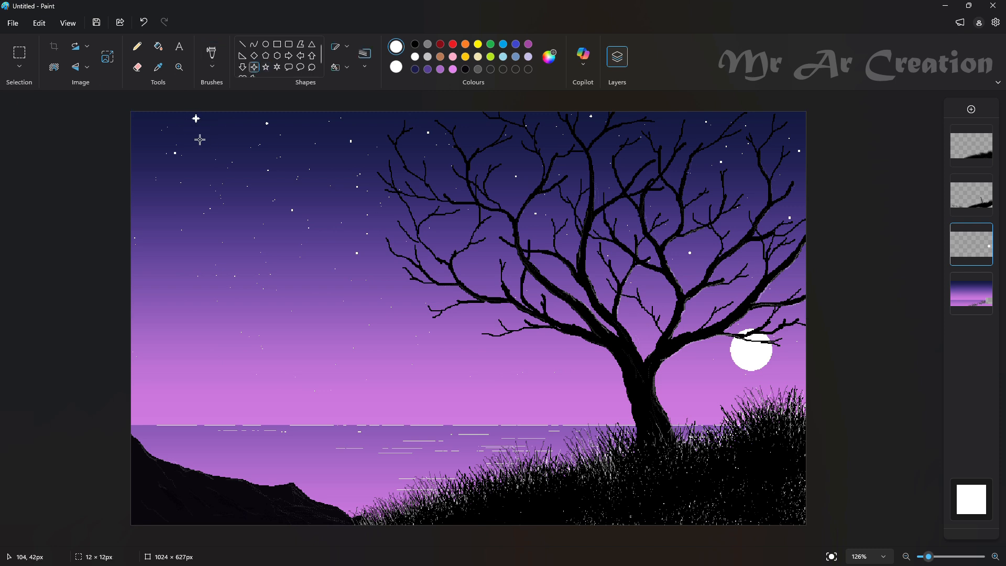
pyautogui.click(407, 200)
pyautogui.hotkey('ctrl', 'z')
pyautogui.moveTo(149, 175); pyautogui.dragTo(156, 183)
pyautogui.click(472, 132)
pyautogui.moveTo(477, 146); pyautogui.dragTo(479, 152)
pyautogui.click(688, 207)
pyautogui.moveTo(686, 249); pyautogui.dragTo(690, 278)
pyautogui.moveTo(318, 289); pyautogui.dragTo(322, 293)
pyautogui.moveTo(699, 120); pyautogui.dragTo(708, 128)
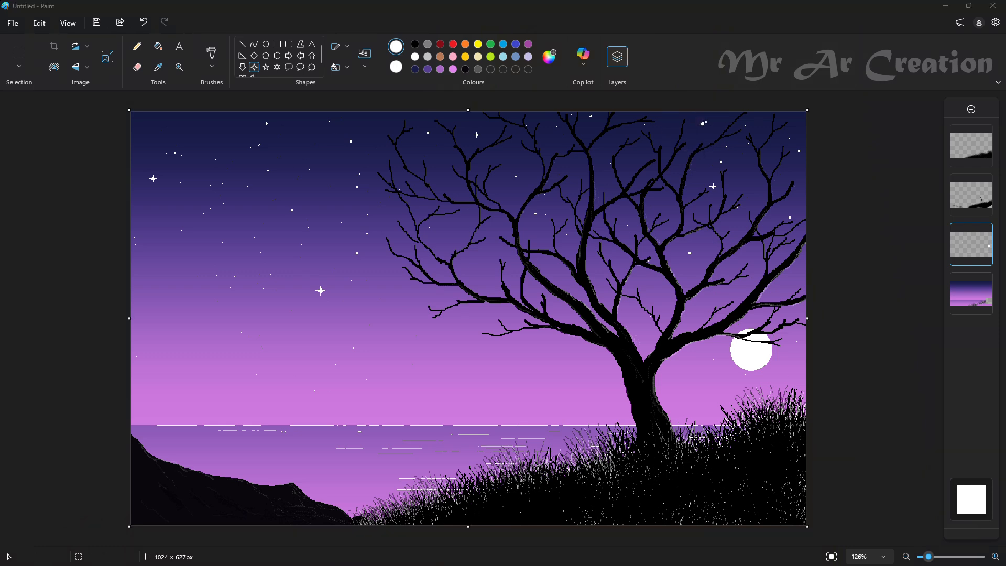
# - Draw the black square head and neck of a tiny figure above the dip beside the left hill's peak
pyautogui.click(138, 46)
pyautogui.scroll(5, 273, 451)
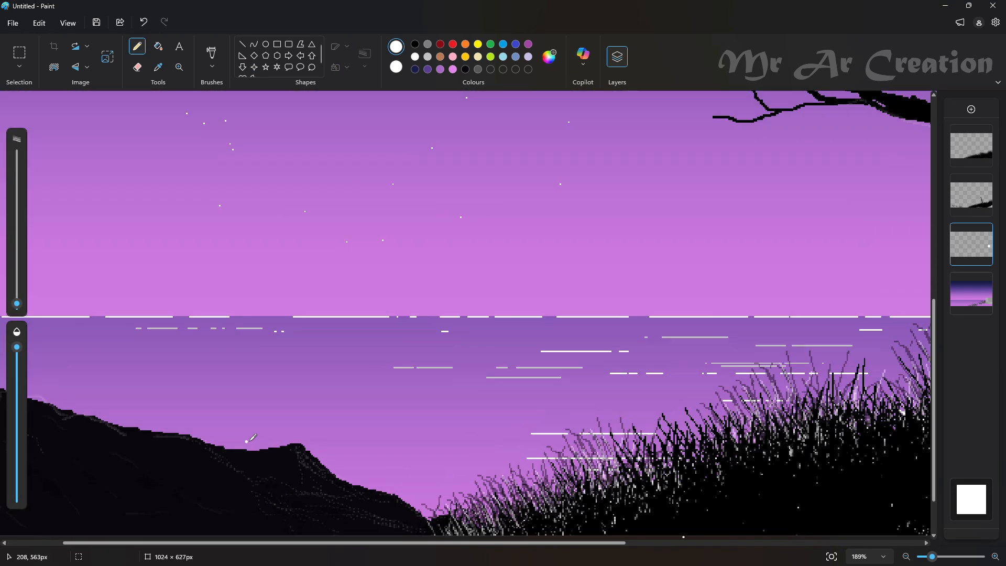
pyautogui.click(415, 44)
pyautogui.scroll(4, 335, 336)
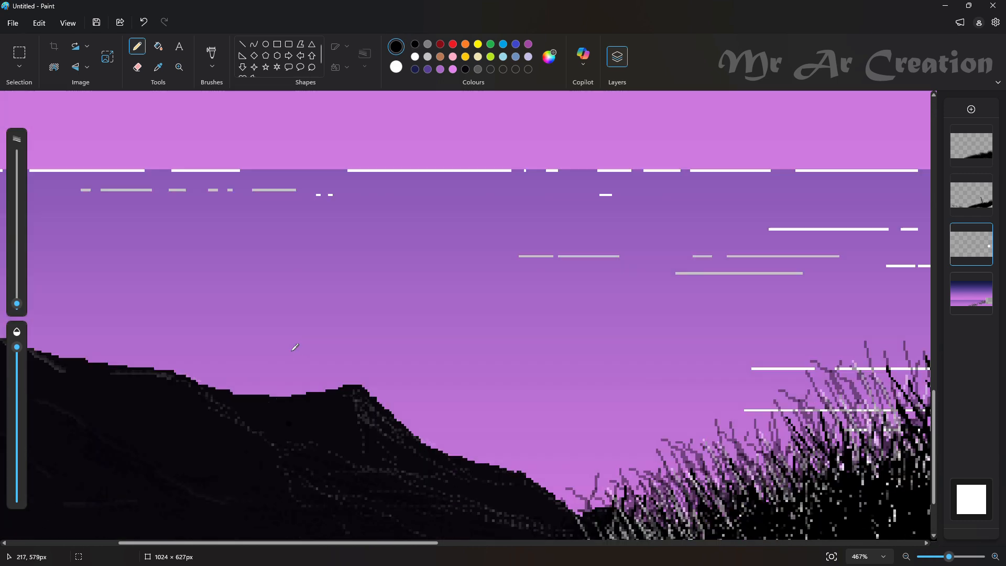
pyautogui.scroll(3, 331, 328)
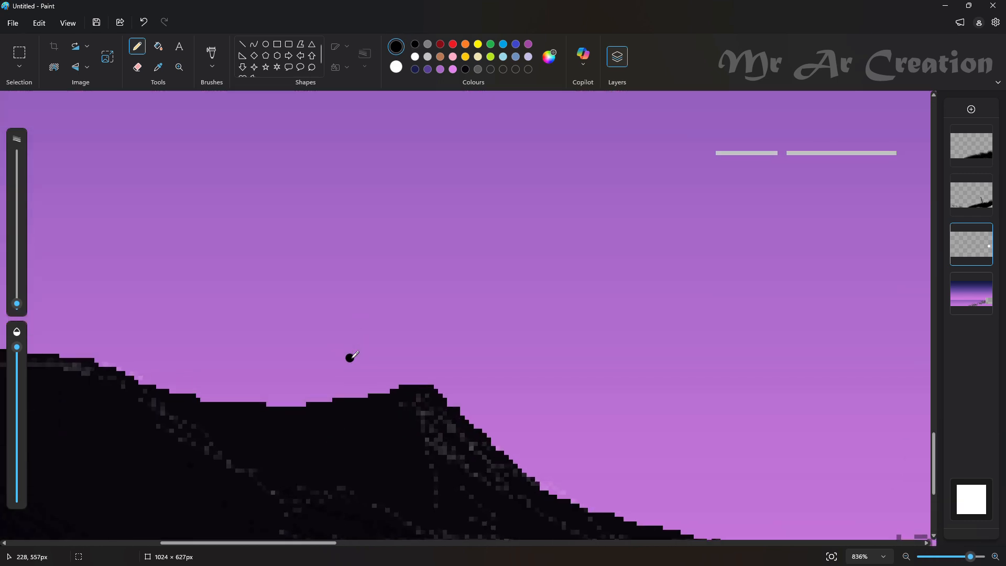
pyautogui.click(344, 327)
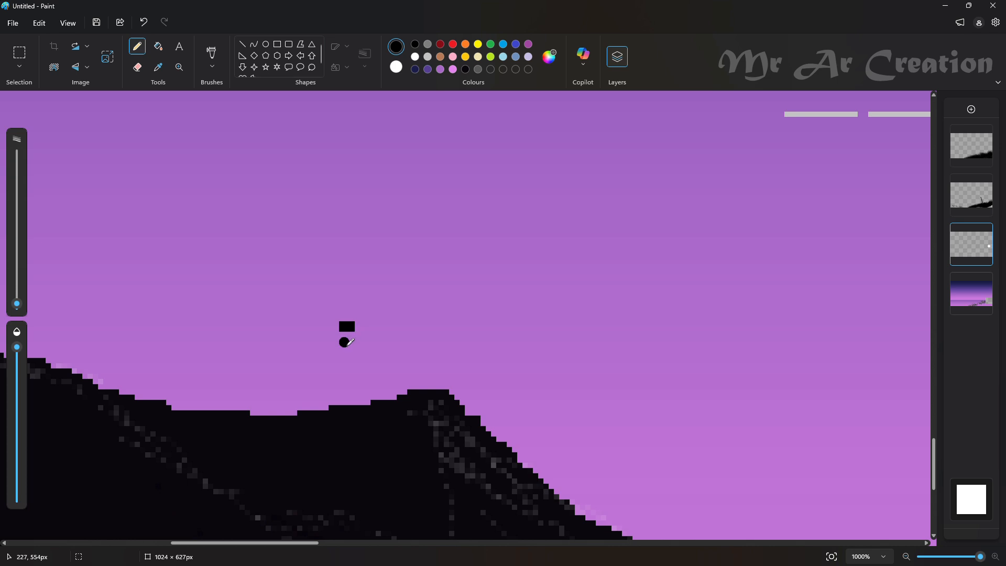
pyautogui.click(350, 327)
pyautogui.hotkey('ctrl', 'z')
pyautogui.click(347, 322)
pyautogui.click(353, 334)
# - Draw the figure's black torso and straight legs down to the hill's surface
pyautogui.moveTo(344, 342); pyautogui.dragTo(355, 342)
pyautogui.moveTo(361, 361)
pyautogui.mouseDown()
pyautogui.moveTo(349, 370)
pyautogui.moveTo(360, 371)
pyautogui.moveTo(352, 402)
pyautogui.mouseUp()
pyautogui.scroll(-8, 365, 390)
pyautogui.scroll(8, 377, 371)
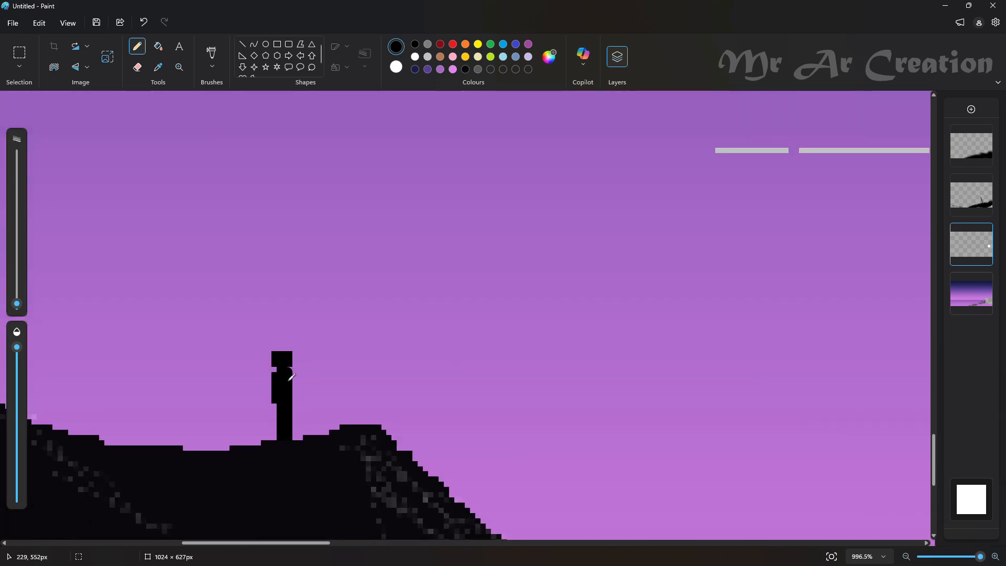
pyautogui.scroll(-8, 245, 393)
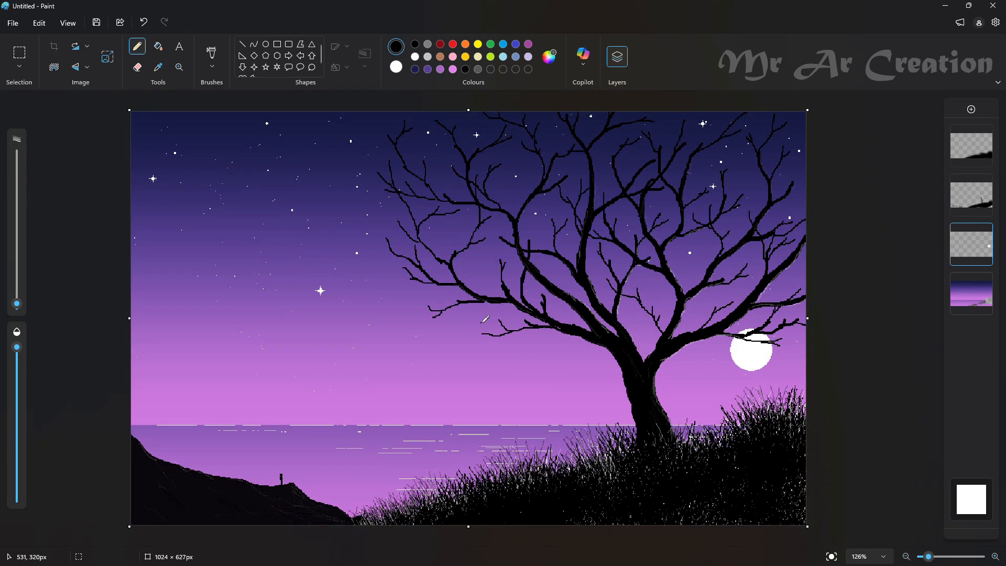
# - Copy the standing figure's head and torso to a spot above the hill's slope farther left
pyautogui.scroll(6, 209, 498)
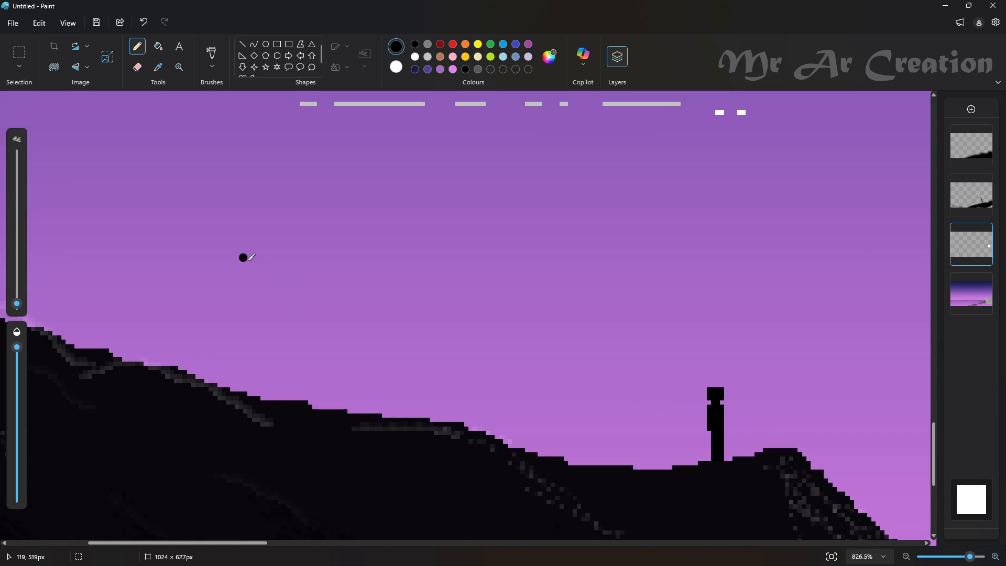
pyautogui.scroll(2, 487, 294)
pyautogui.click(19, 53)
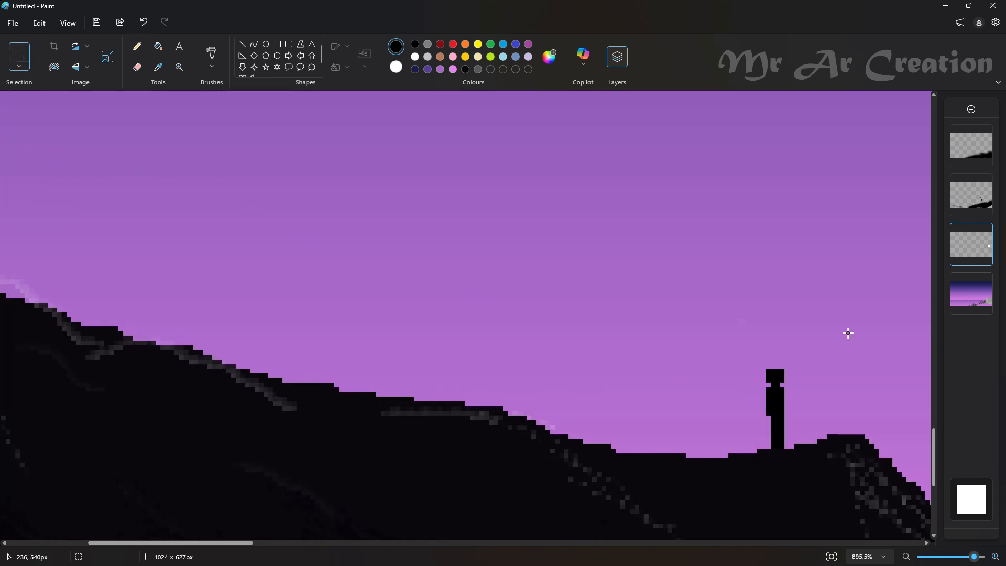
pyautogui.moveTo(742, 350); pyautogui.dragTo(305, 318)
pyautogui.click(378, 360)
# - Draw two spread, striding black legs under the copied torso, reaching down to the slope
pyautogui.click(138, 46)
pyautogui.scroll(1, 310, 335)
pyautogui.scroll(-2, 314, 336)
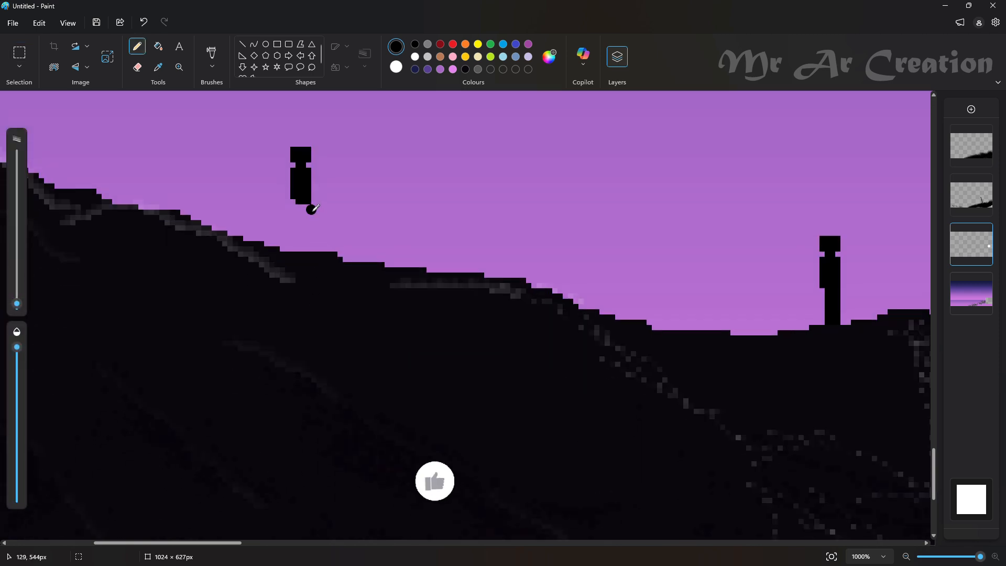
pyautogui.hotkey('ctrl', 'z')
pyautogui.click(311, 210)
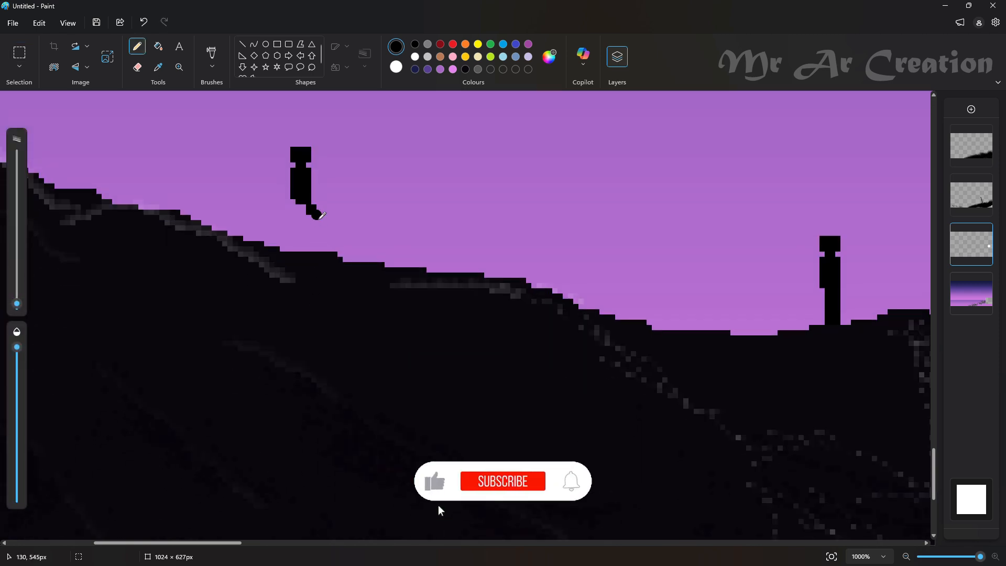
pyautogui.moveTo(316, 222); pyautogui.dragTo(338, 253)
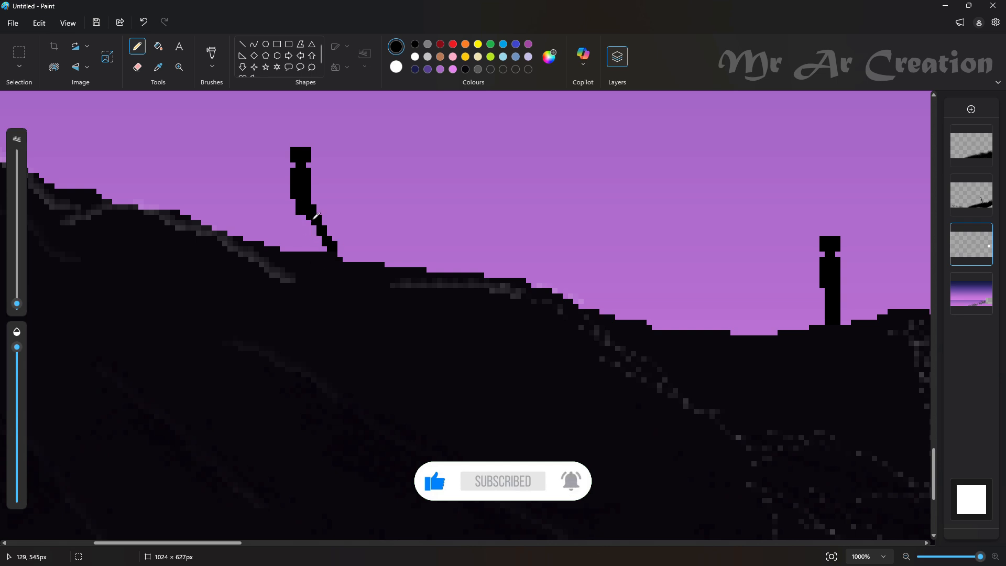
pyautogui.moveTo(316, 215); pyautogui.dragTo(289, 249)
pyautogui.scroll(-6, 293, 246)
pyautogui.scroll(2, 130, 453)
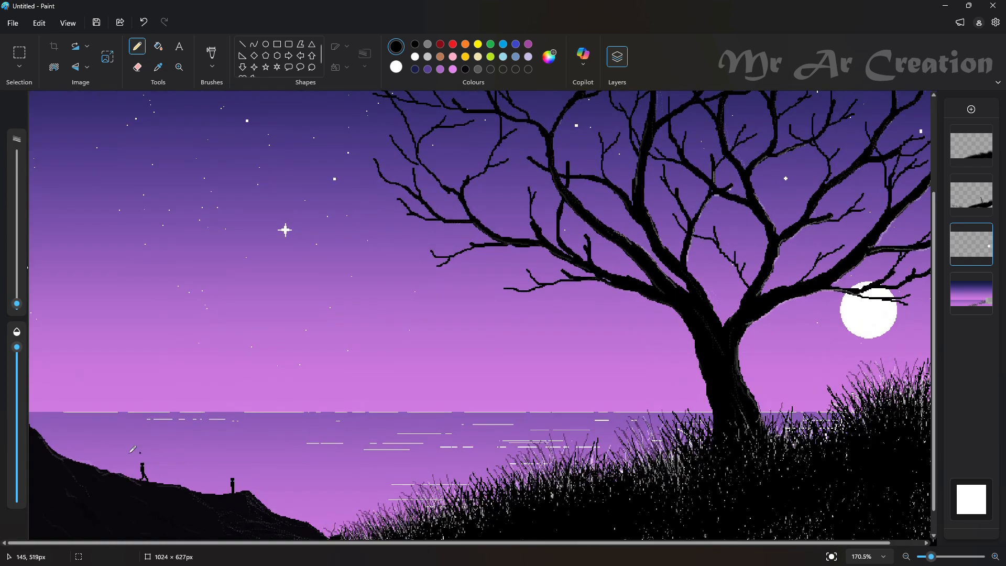
# - Place a copy of the walking figure's head and torso just to its right above the slope
pyautogui.scroll(4, 133, 449)
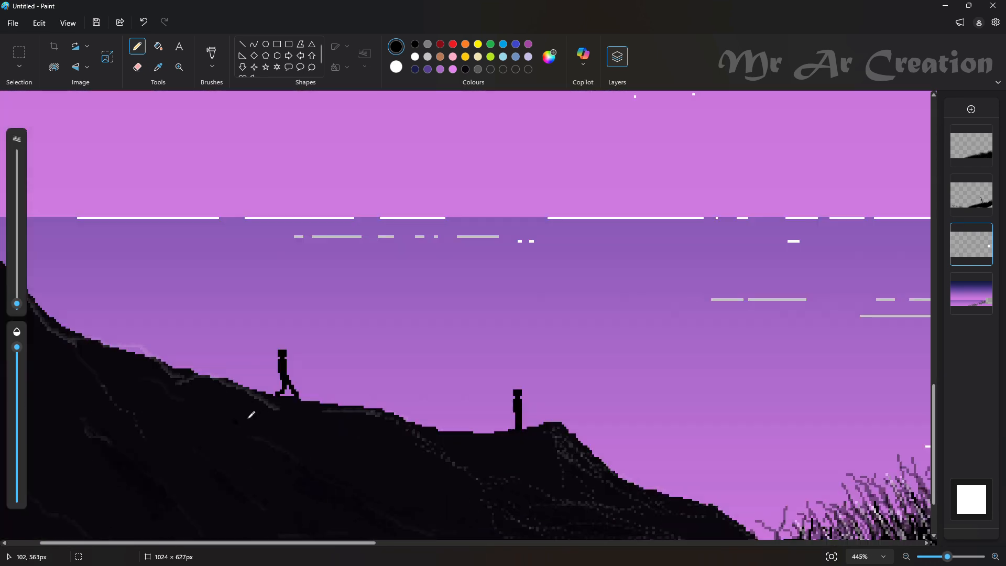
pyautogui.scroll(2, 45, 104)
pyautogui.click(20, 52)
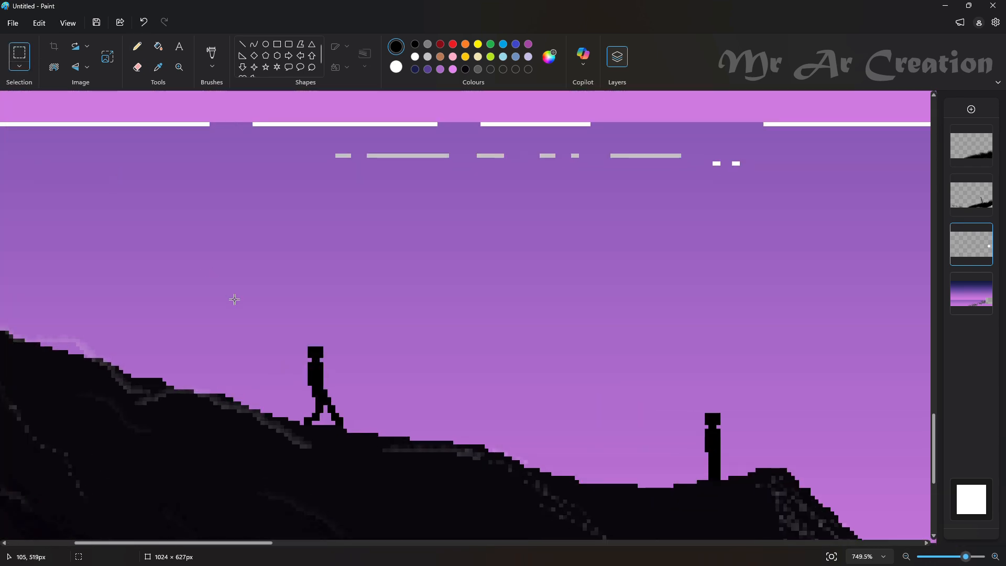
pyautogui.moveTo(276, 326); pyautogui.dragTo(352, 386)
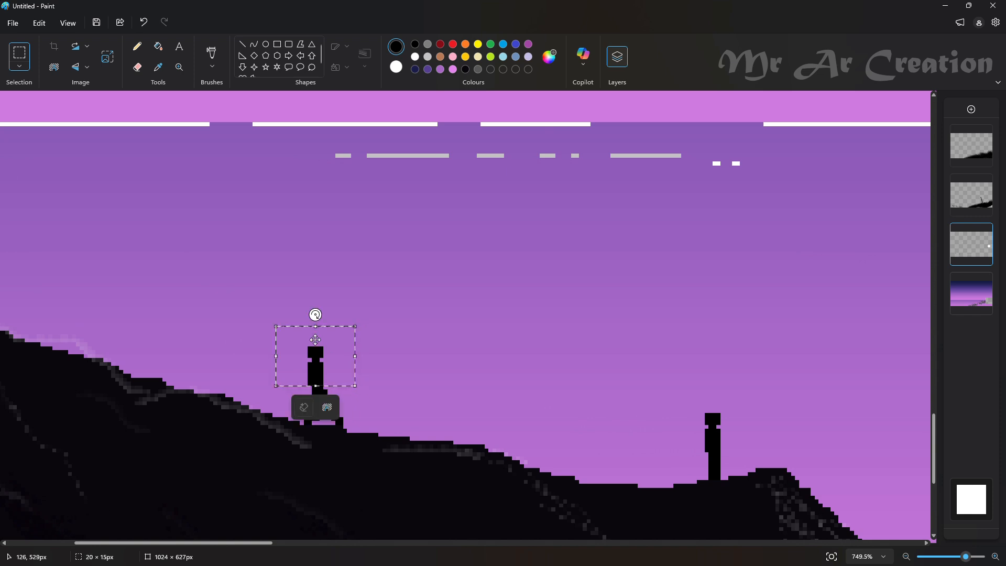
pyautogui.moveTo(318, 336)
pyautogui.mouseDown()
pyautogui.moveTo(384, 365)
pyautogui.moveTo(377, 348)
pyautogui.mouseUp()
pyautogui.click(173, 220)
# - Draw black walking legs under the second copied torso so the figure stands on the slope
pyautogui.click(137, 46)
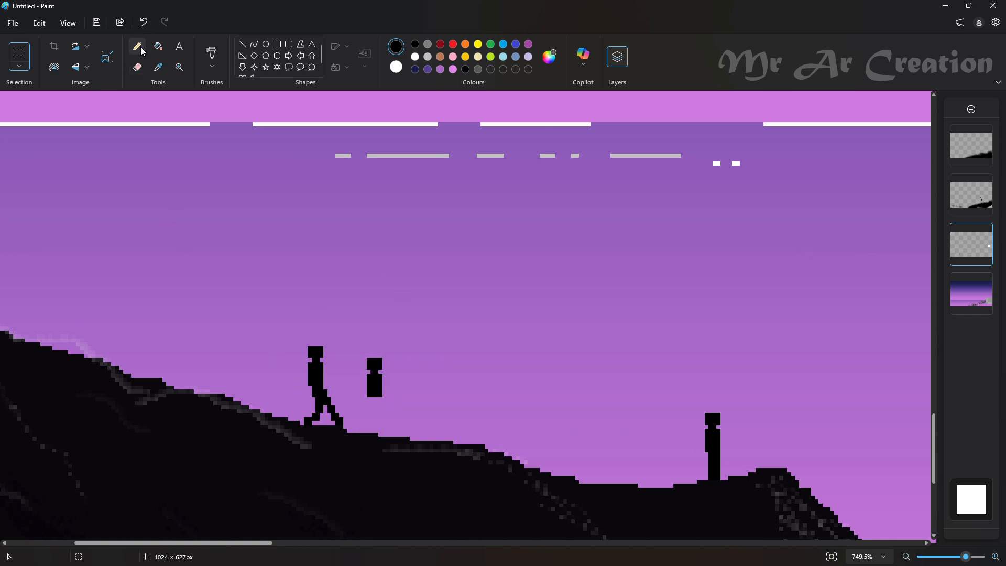
pyautogui.scroll(1, 339, 412)
pyautogui.moveTo(374, 388)
pyautogui.mouseDown()
pyautogui.moveTo(359, 428)
pyautogui.moveTo(383, 397)
pyautogui.moveTo(358, 427)
pyautogui.mouseUp()
pyautogui.hotkey('ctrl', 'z')
pyautogui.hotkey('ctrl', 'z')
pyautogui.hotkey('ctrl', 'z')
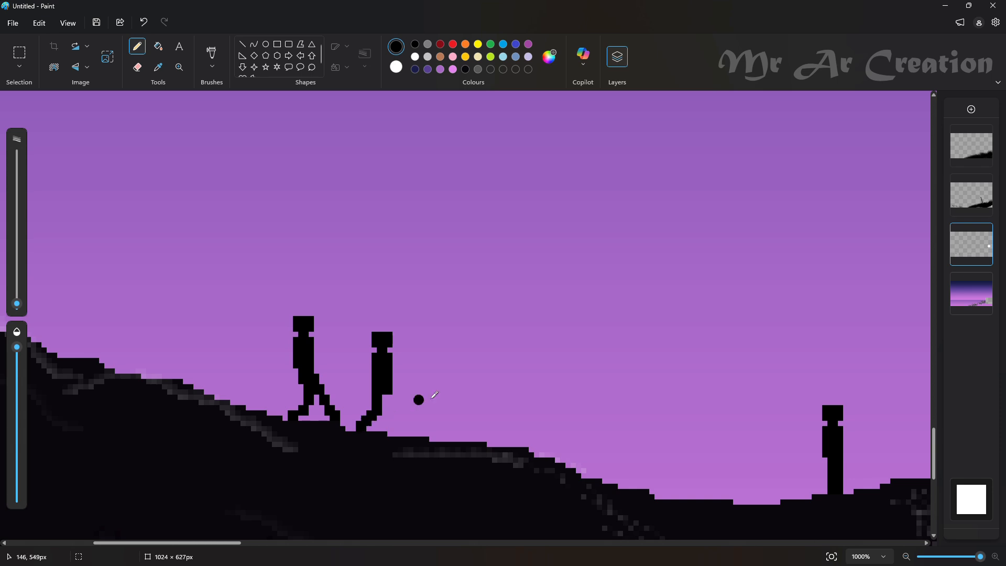
pyautogui.moveTo(393, 396); pyautogui.dragTo(407, 434)
pyautogui.hotkey('ctrl', '0')
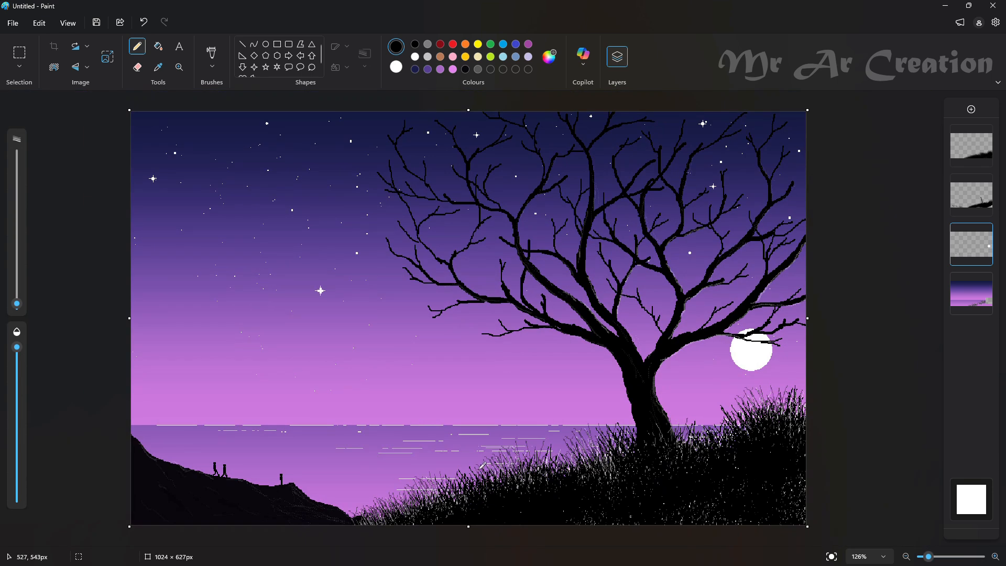